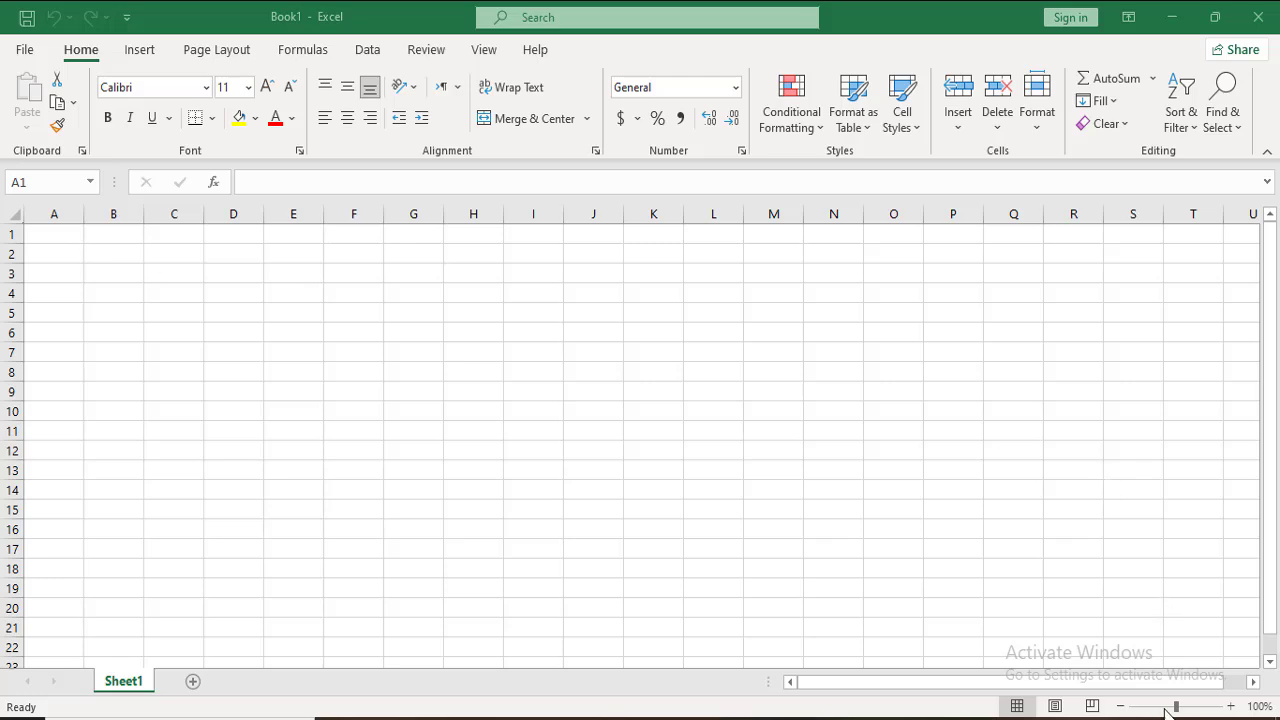
Zoom the worksheet to 120% and highlight sample cells across row 2 and down several columns to examine the grid
left_click(1232, 707)
left_click(1232, 707)
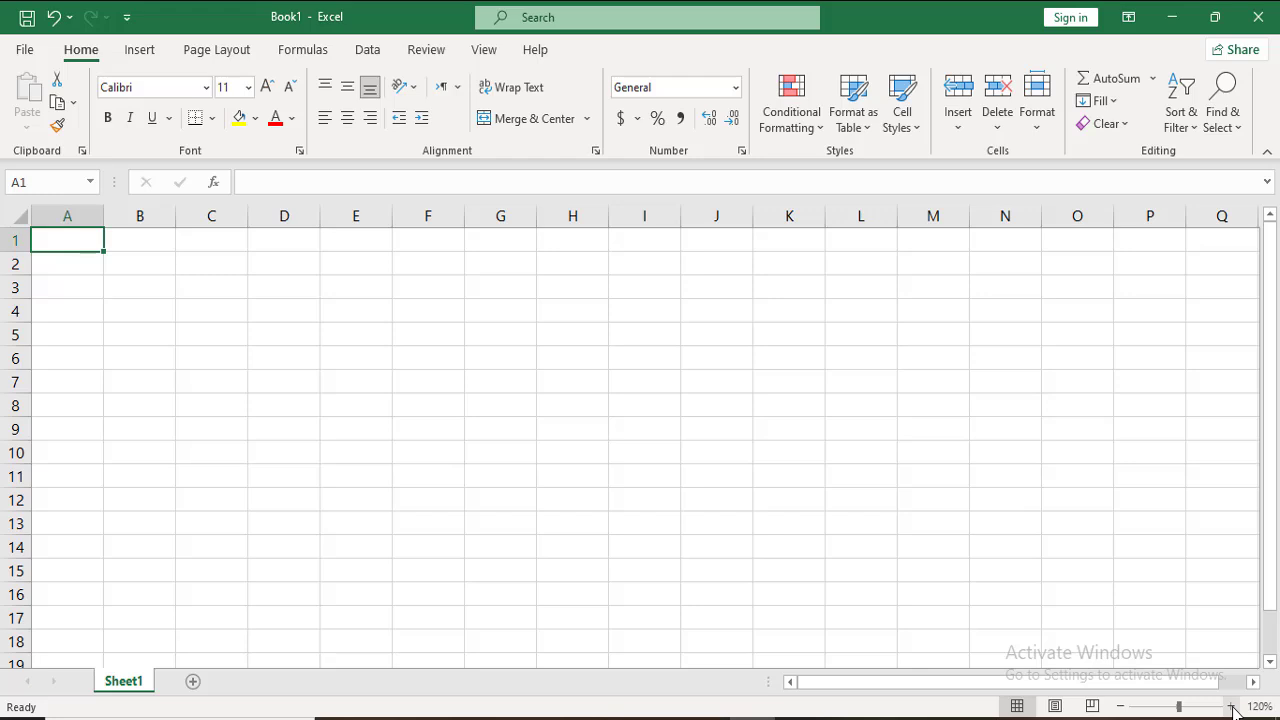
left_click(62, 334)
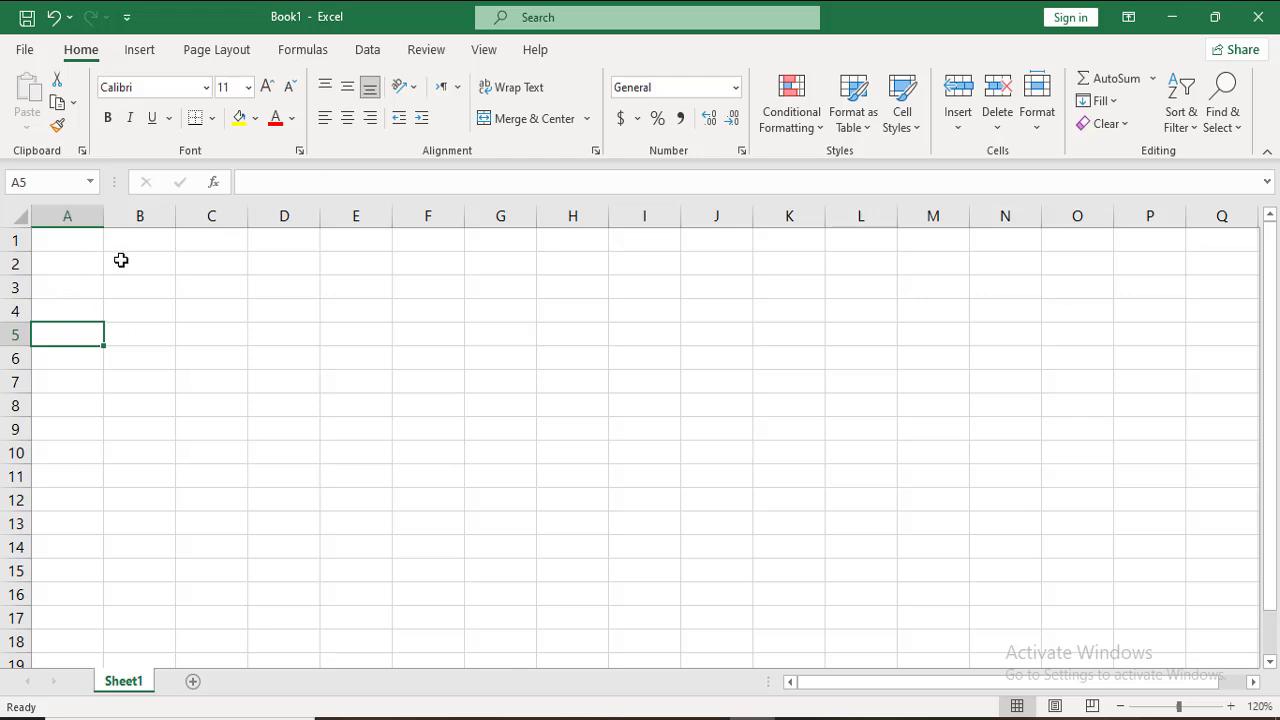
left_click_drag(121, 262, 449, 260)
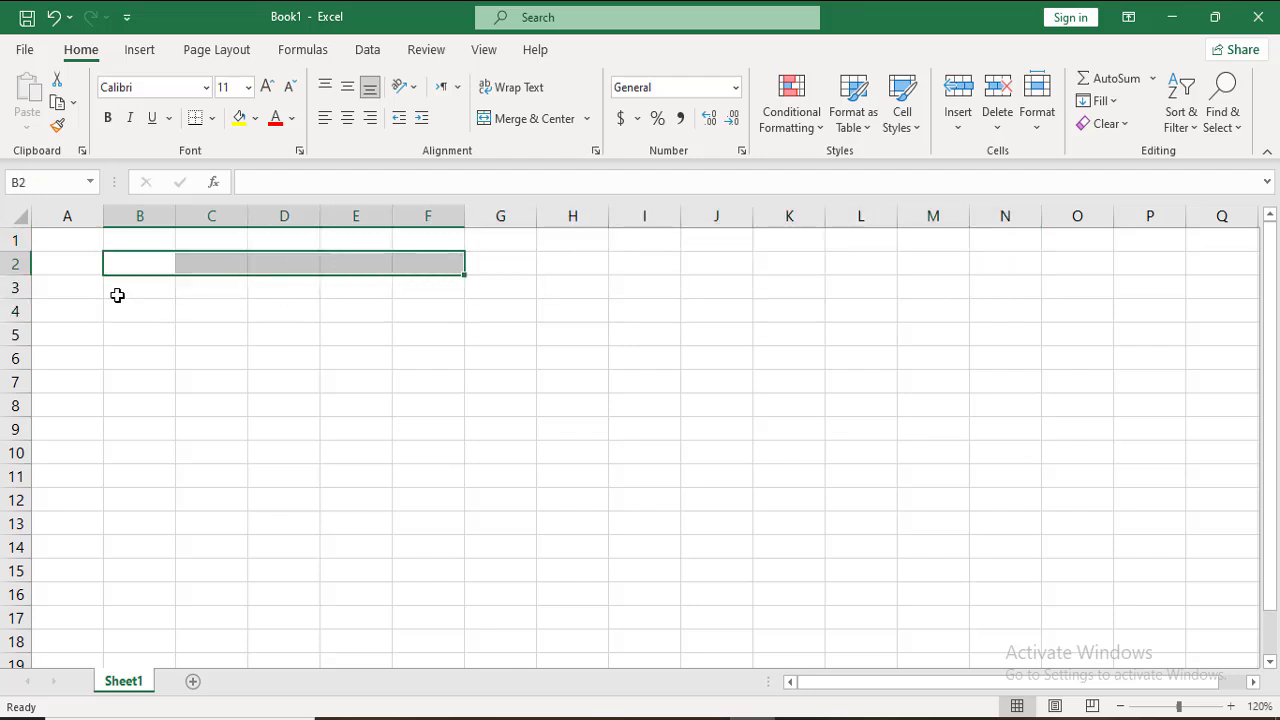
left_click_drag(134, 265, 143, 580)
left_click_drag(228, 261, 285, 618)
left_click_drag(375, 276, 374, 408)
left_click_drag(443, 260, 430, 550)
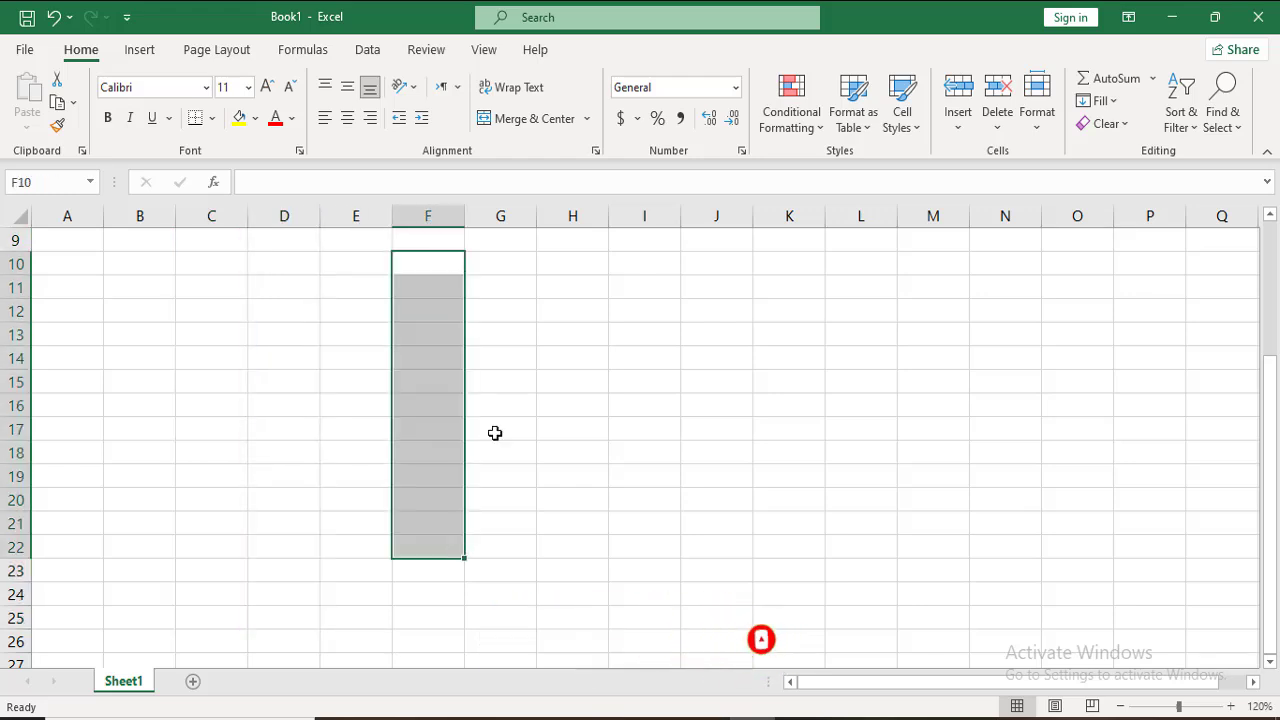
left_click_drag(560, 271, 547, 472)
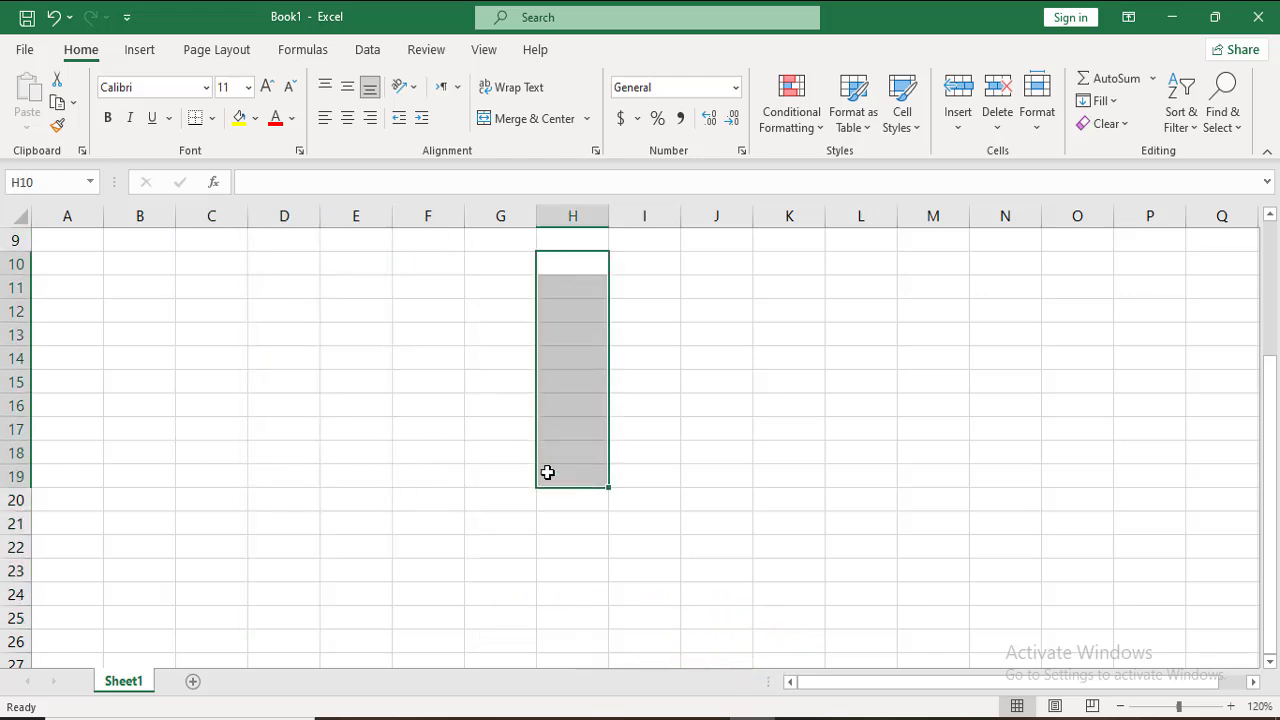
left_click(191, 310)
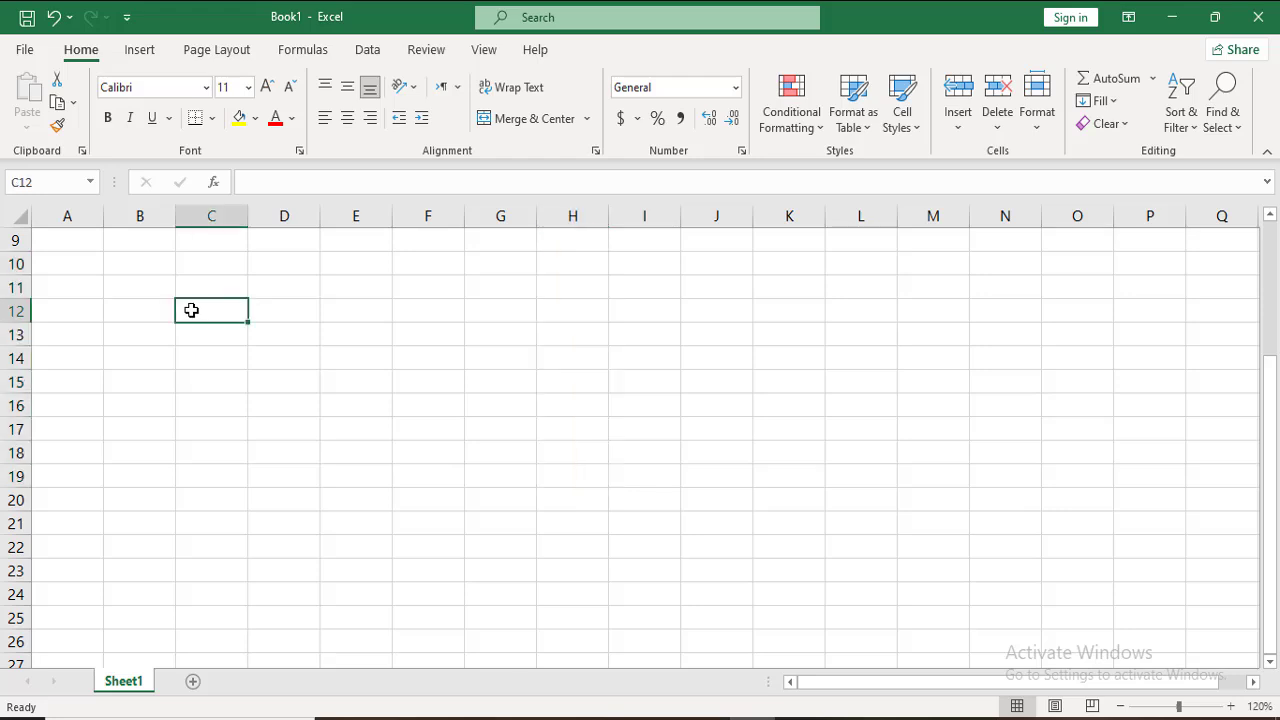
scroll(191, 310, "up", 3)
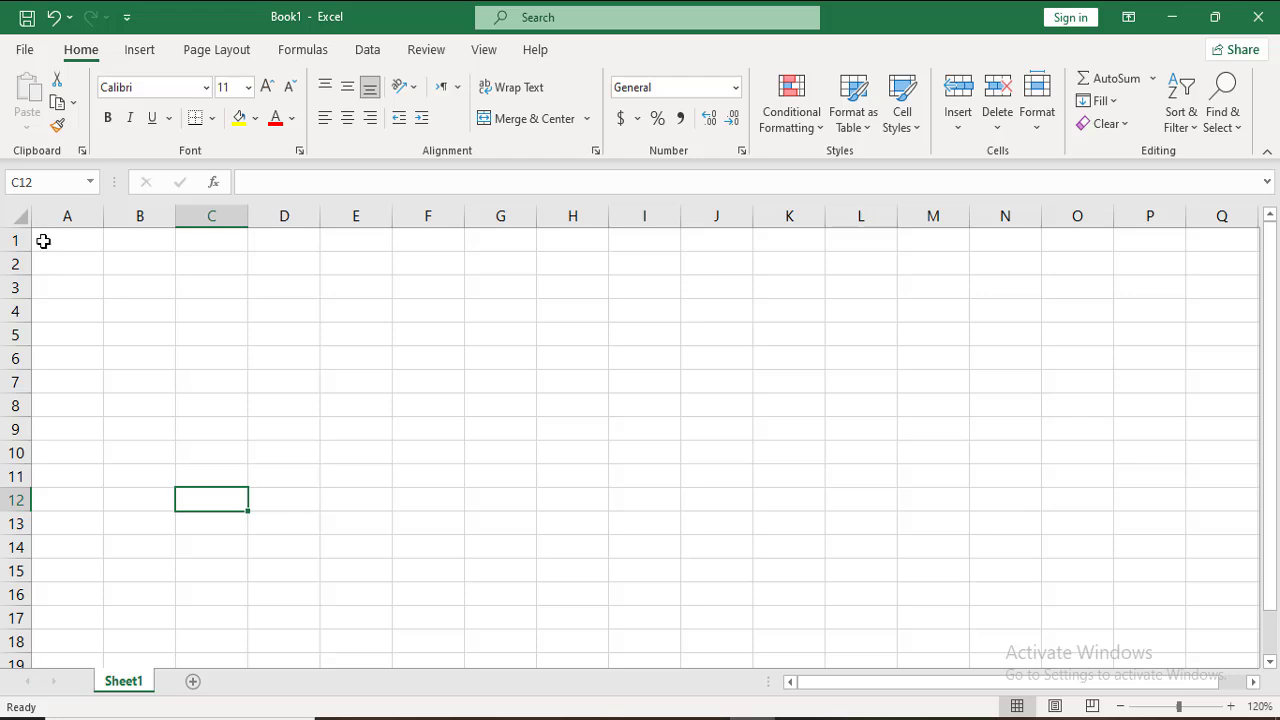
Highlight cells across row 1 from A1, and from row 2 downward in columns B, C, D and E
left_click(43, 240)
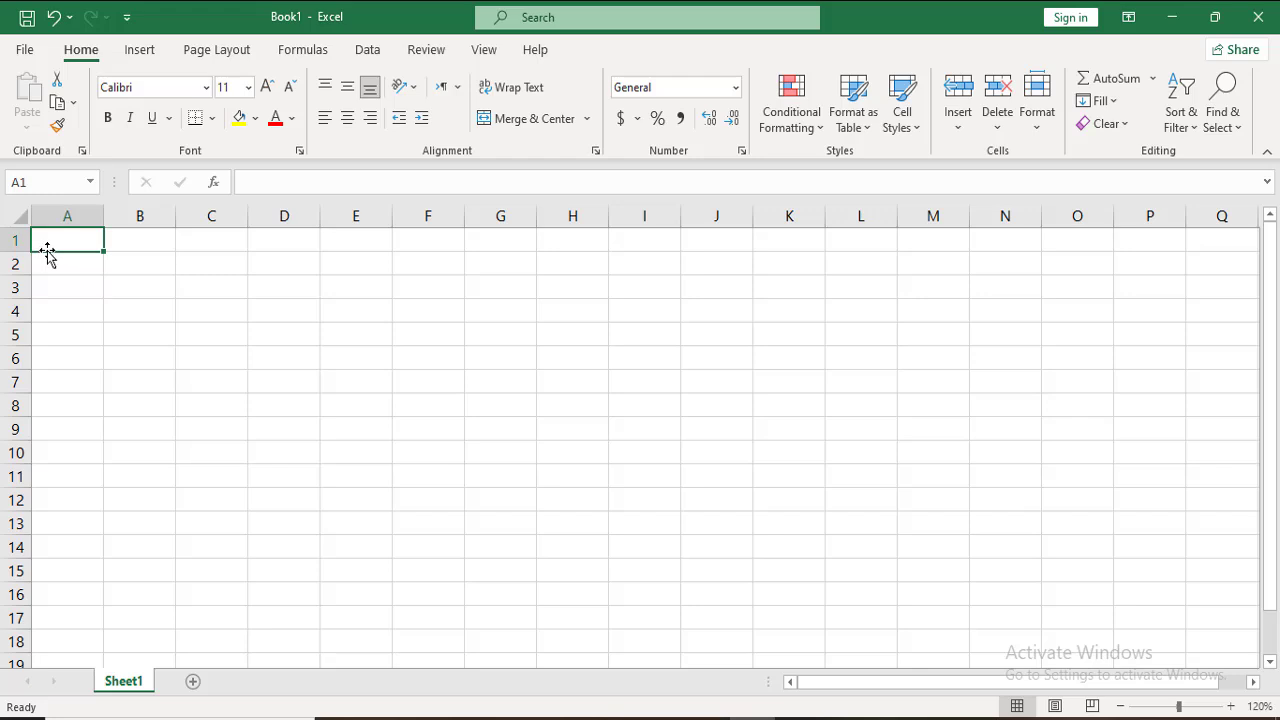
left_click_drag(49, 243, 792, 250)
left_click_drag(145, 265, 143, 566)
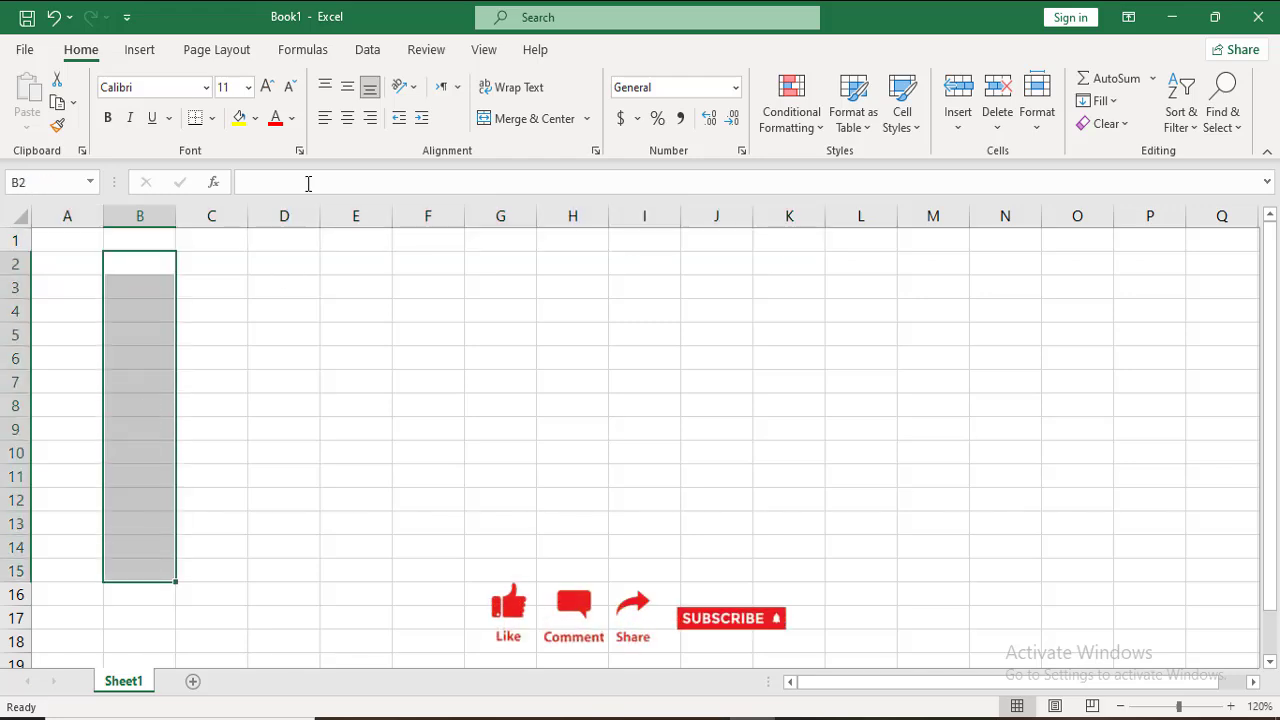
left_click_drag(224, 268, 210, 504)
left_click_drag(281, 255, 266, 611)
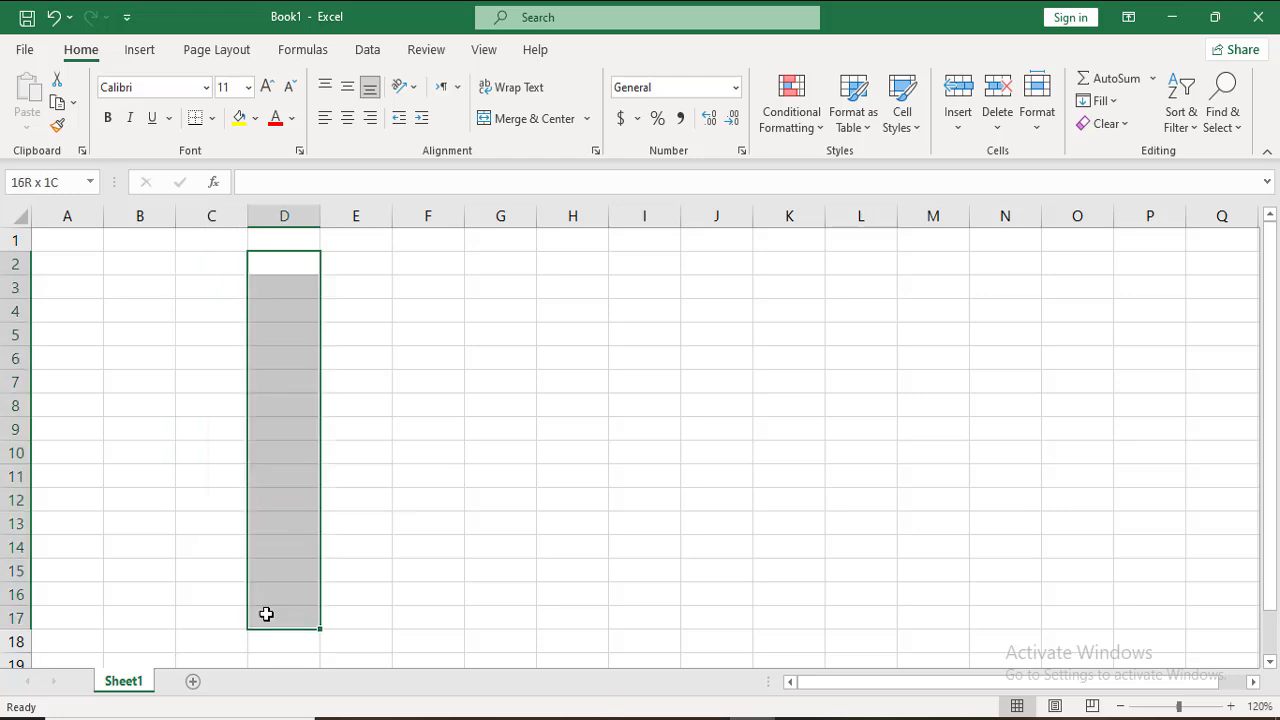
left_click_drag(360, 262, 353, 402)
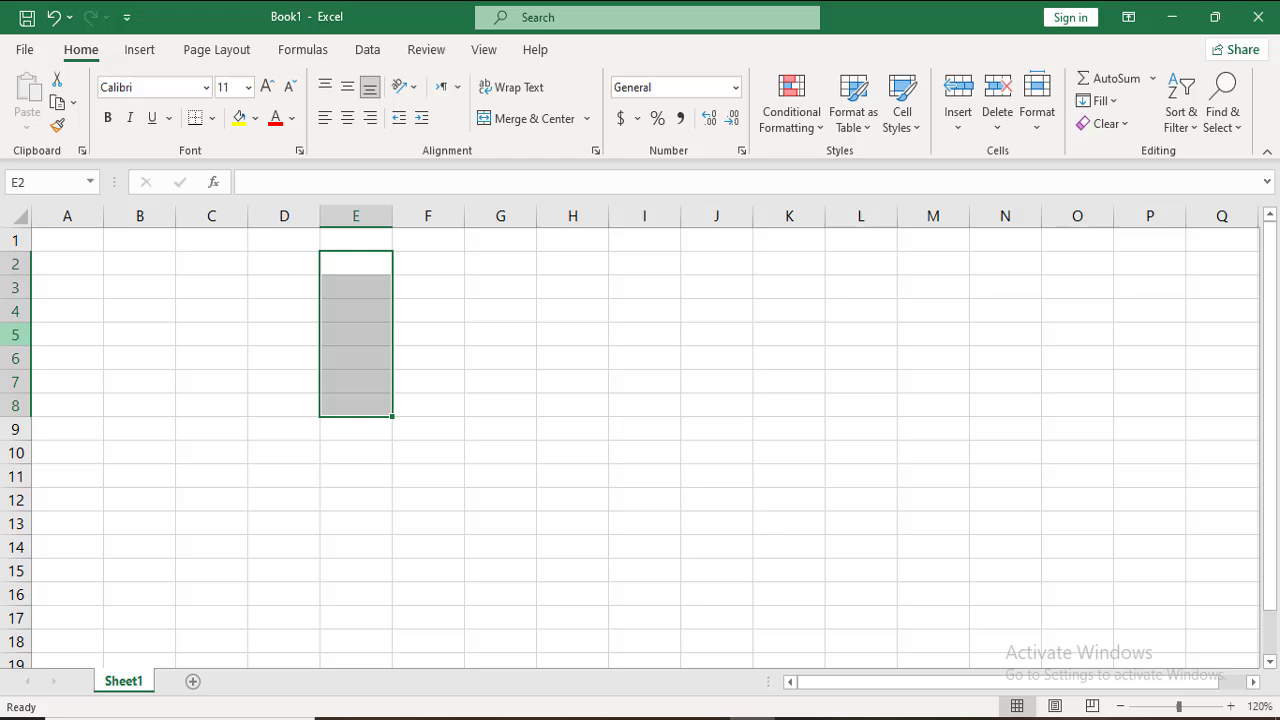
Jump to the sheet's last row in column A and back to A1, and to the last column and back
left_click(48, 257)
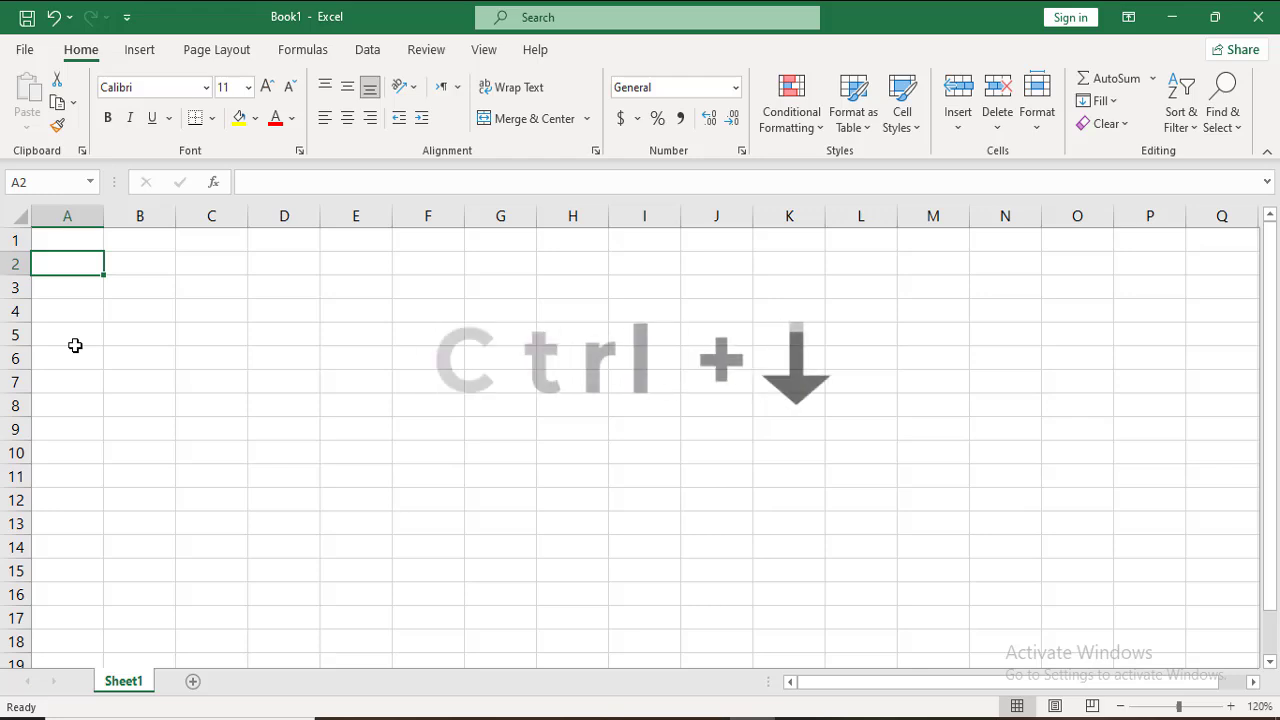
key("ctrl+Down")
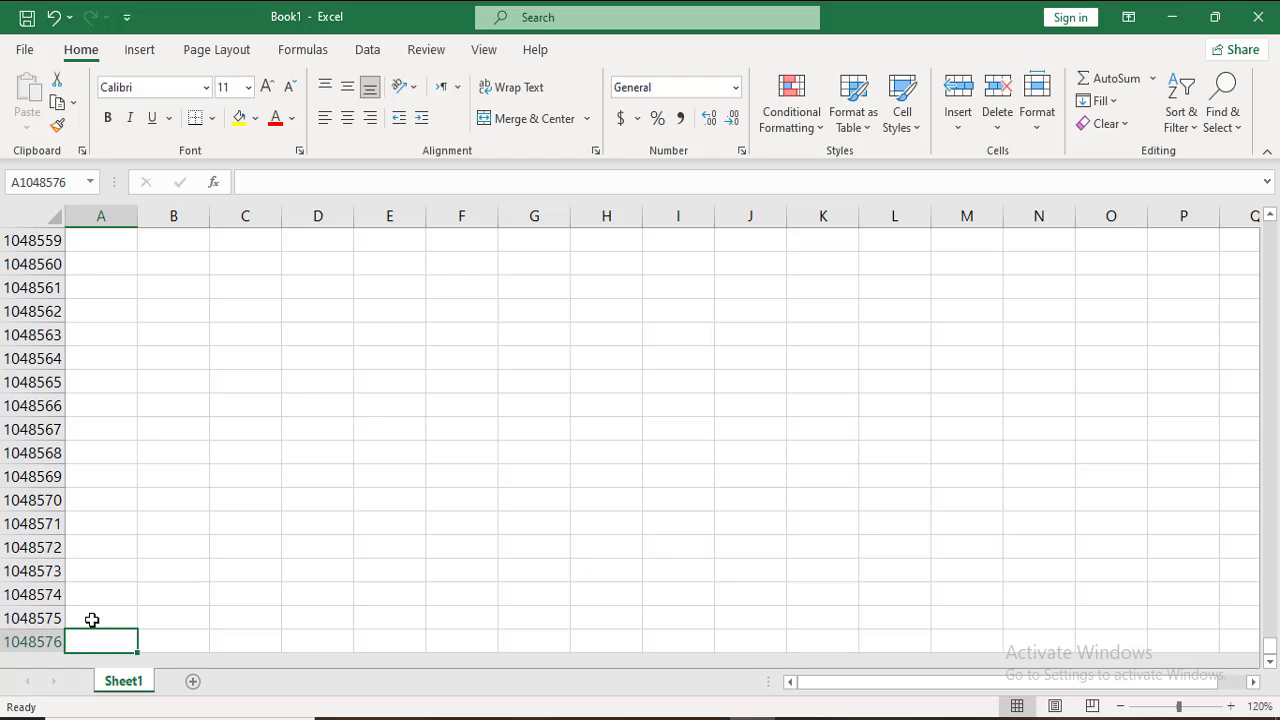
key("ctrl+Up")
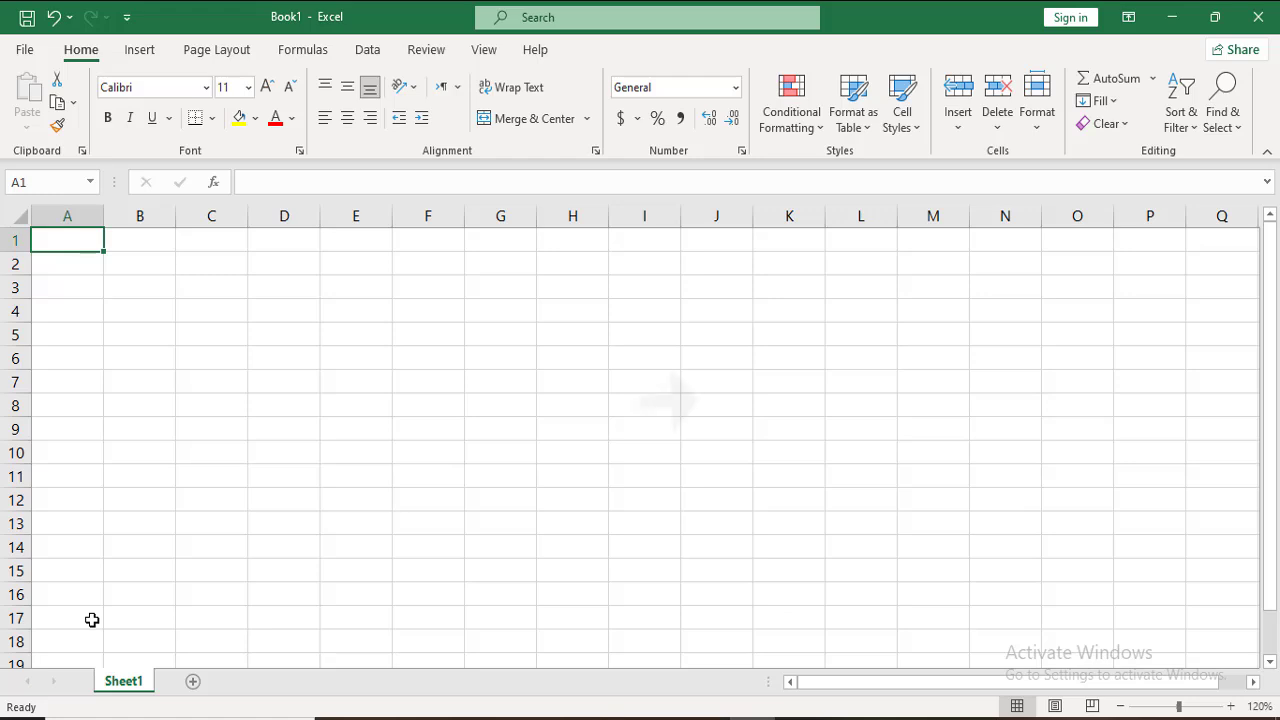
key("ctrl+Right")
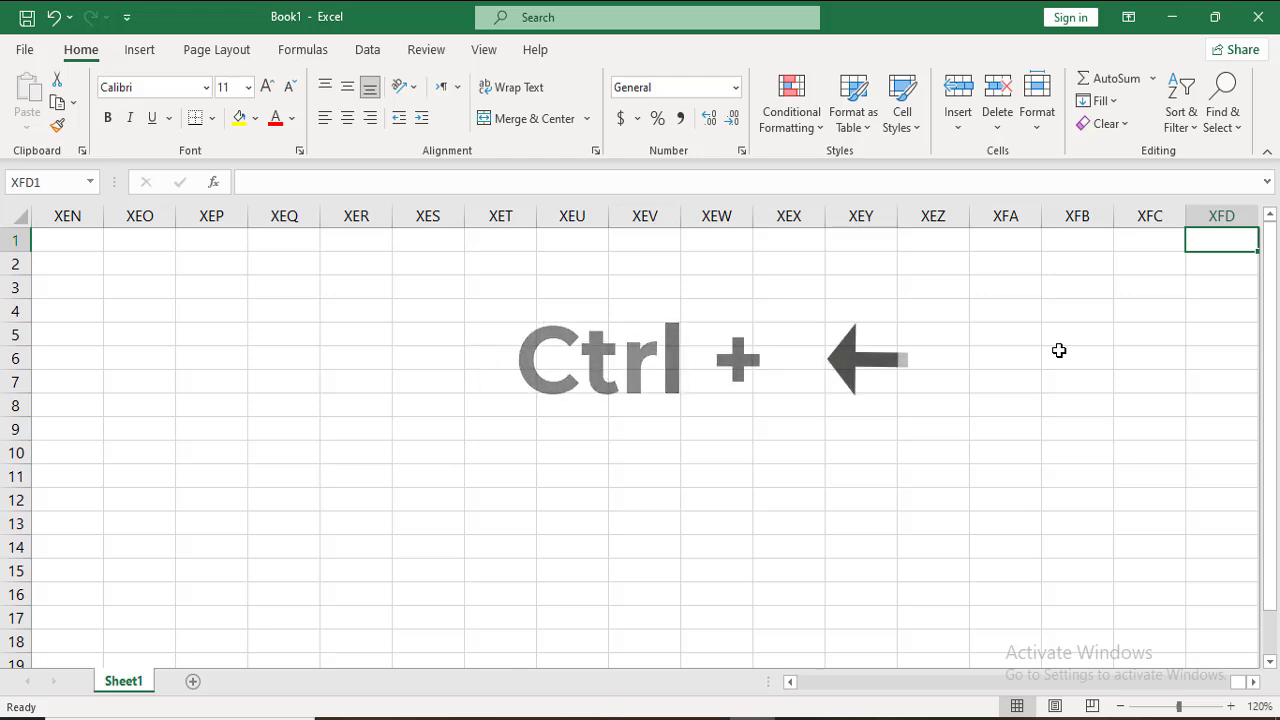
key("ctrl+Left")
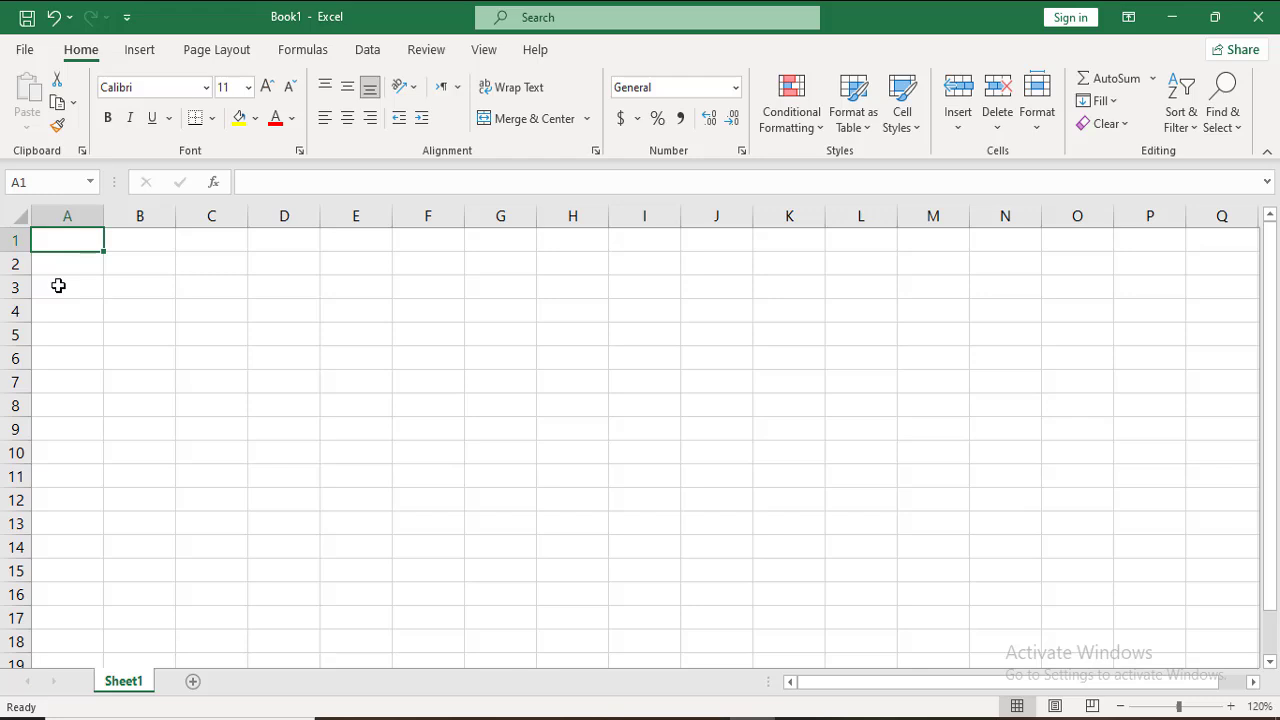
Select single cells B3, A3 and B2, and highlight the block B1:H9 before clearing the selection
left_click(125, 286)
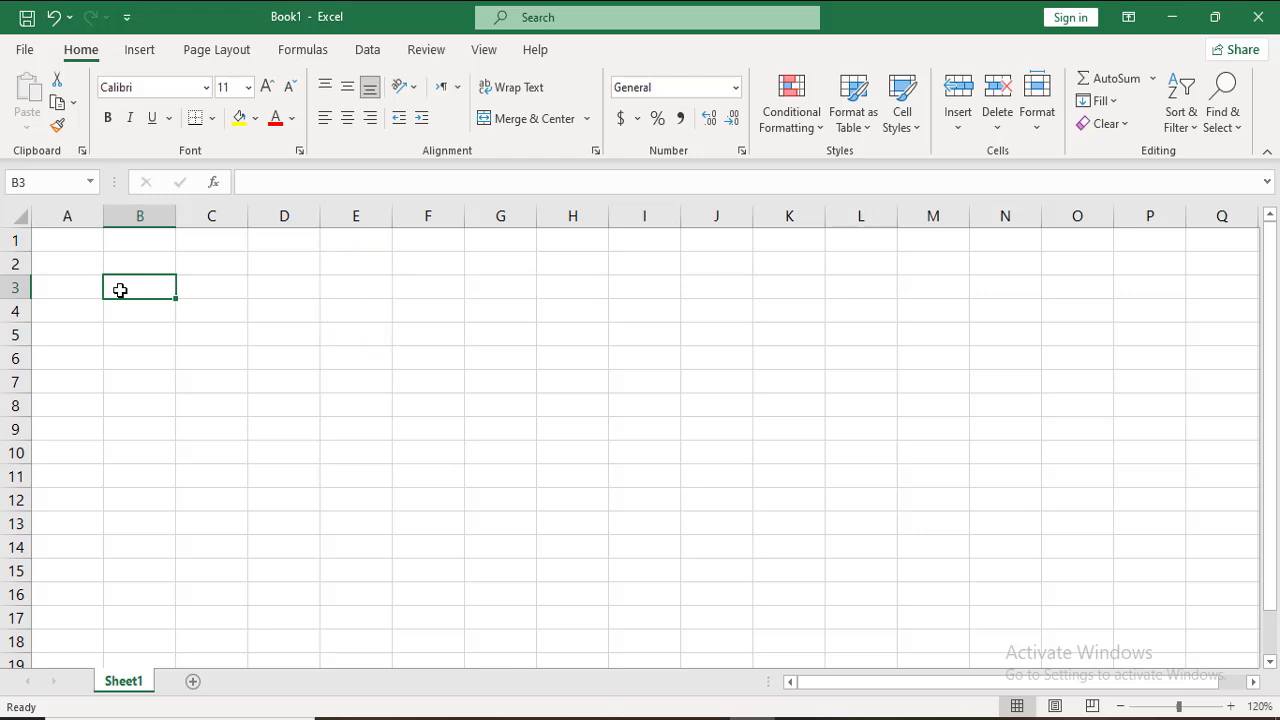
left_click(70, 285)
left_click(126, 259)
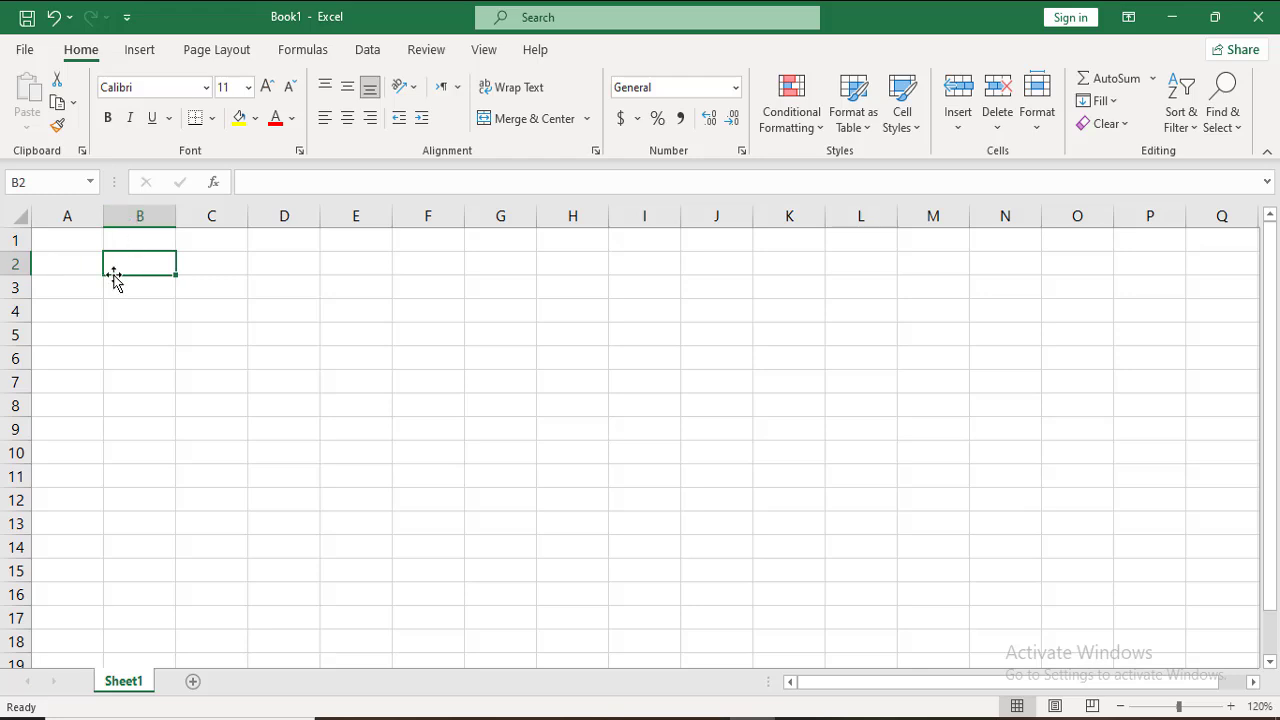
left_click_drag(140, 240, 585, 418)
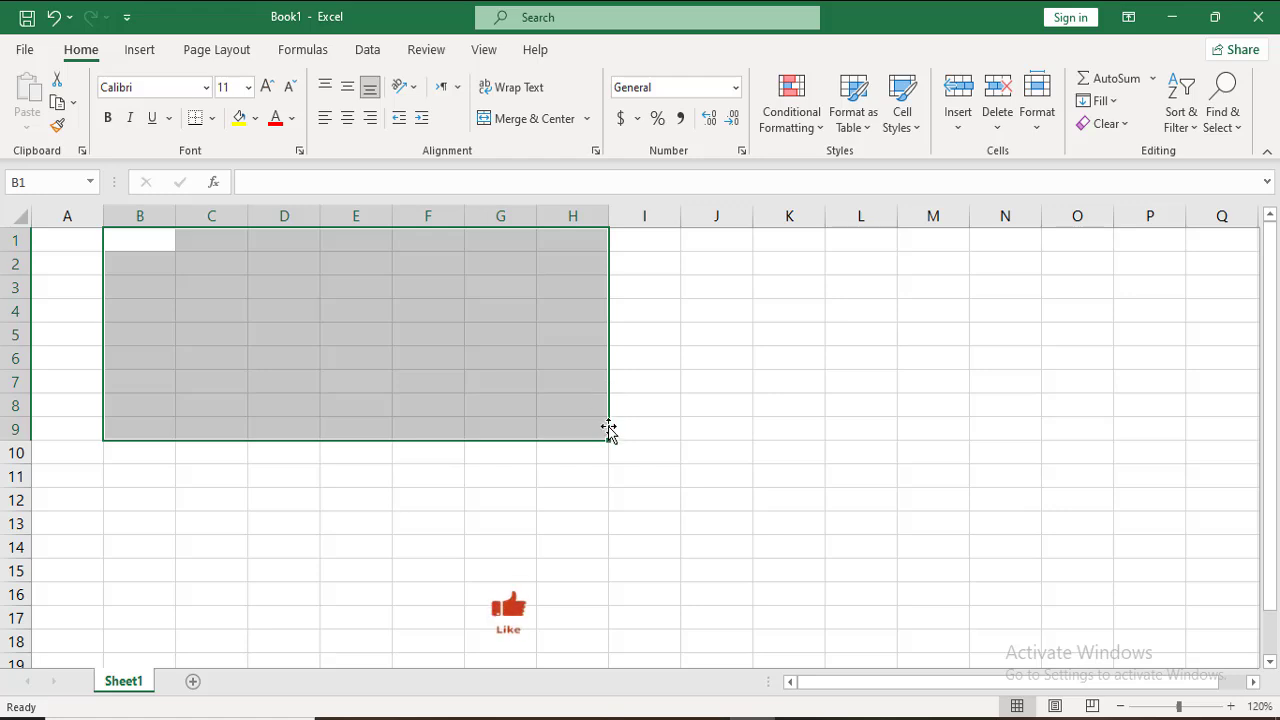
left_click(128, 473)
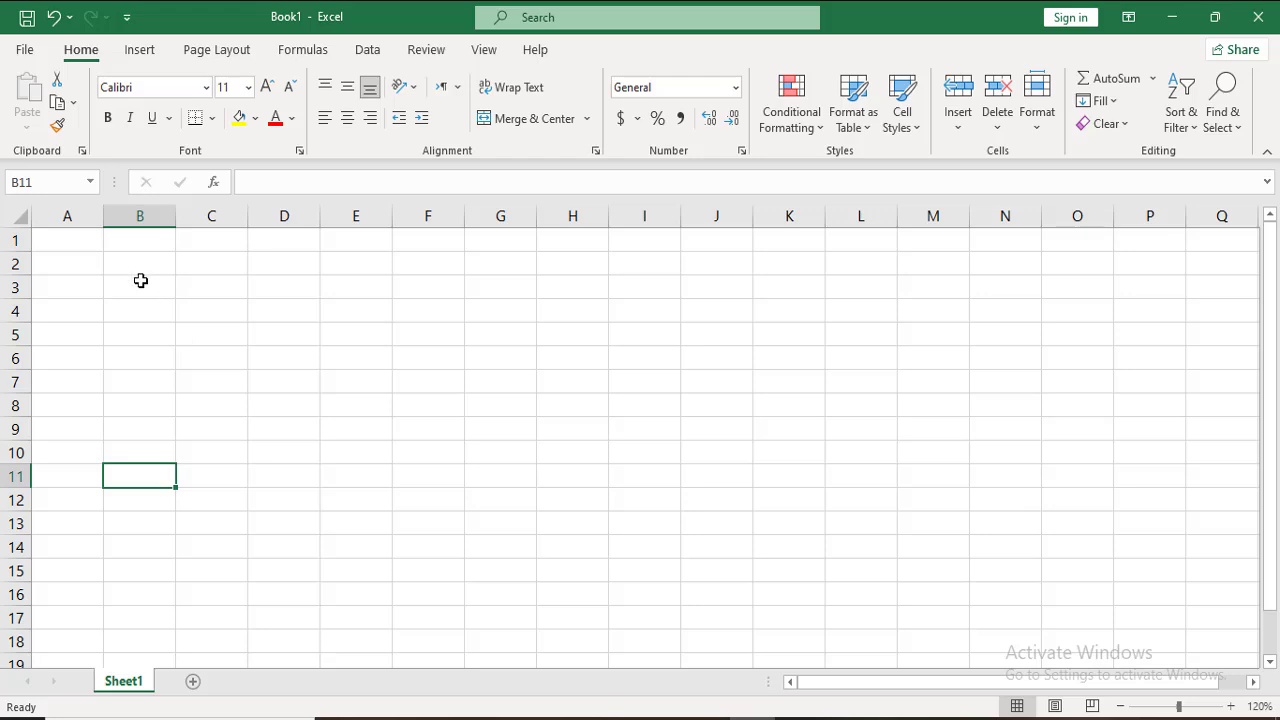
Enter the heading Sno in A2 and the serial numbers 1, 2 and 3 in cells A3 to A5
left_click(84, 264)
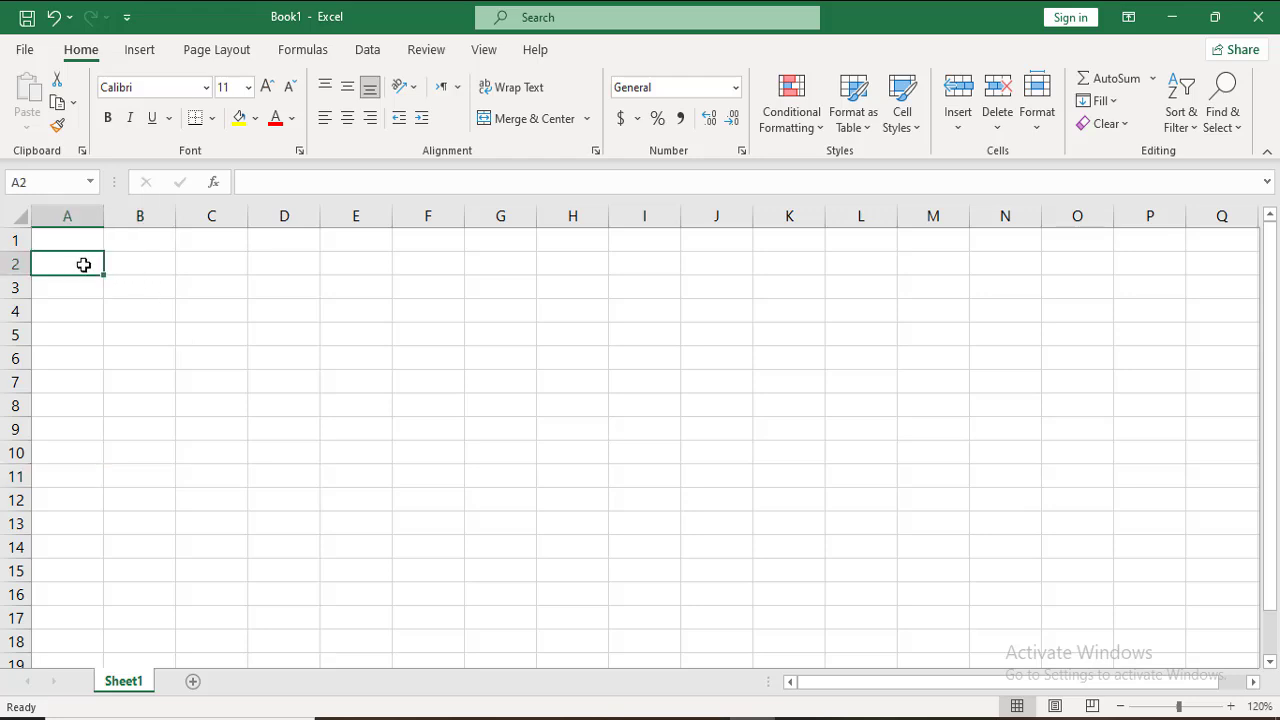
type("Sno")
key("Return")
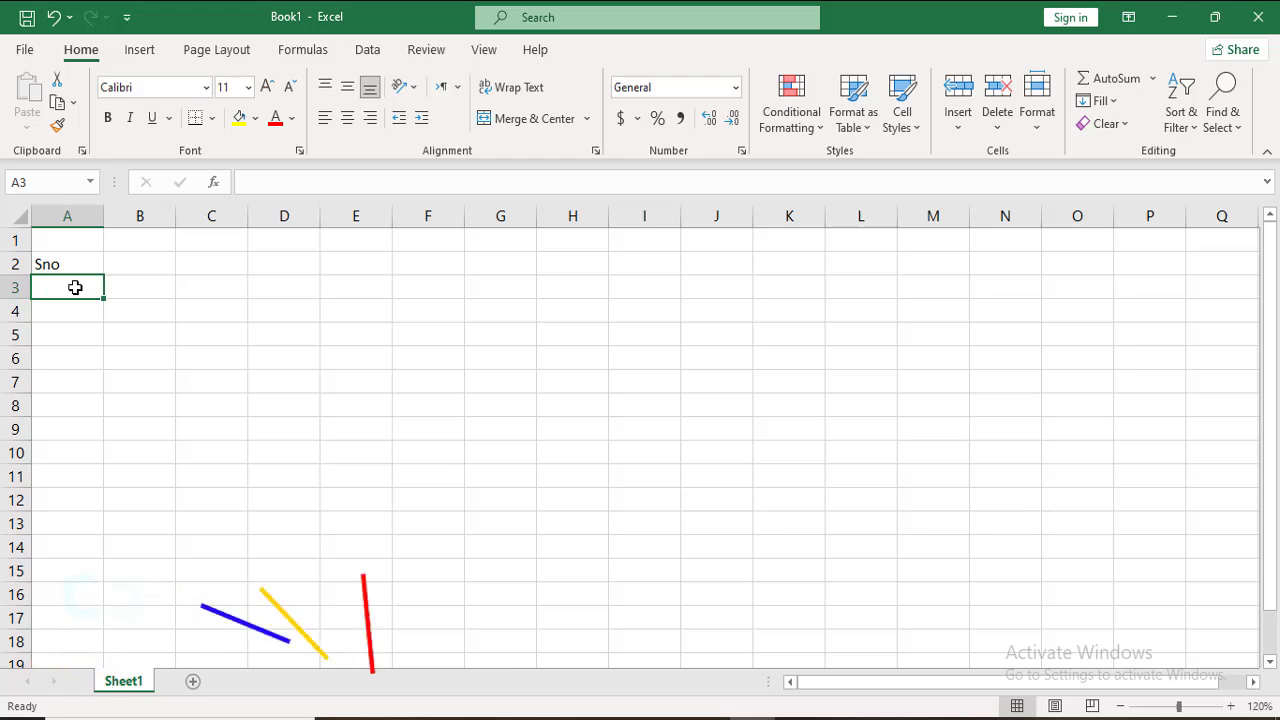
type("1")
key("Return")
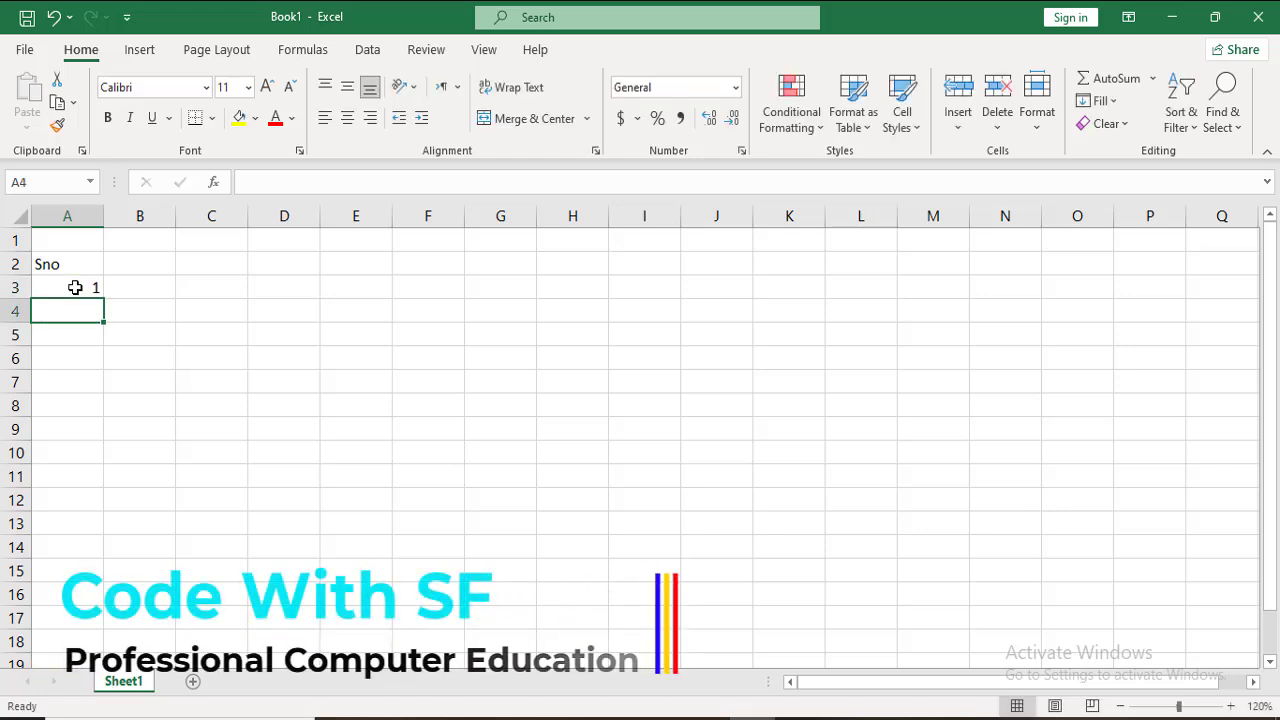
type("2")
key("Return")
type("3")
key("Return")
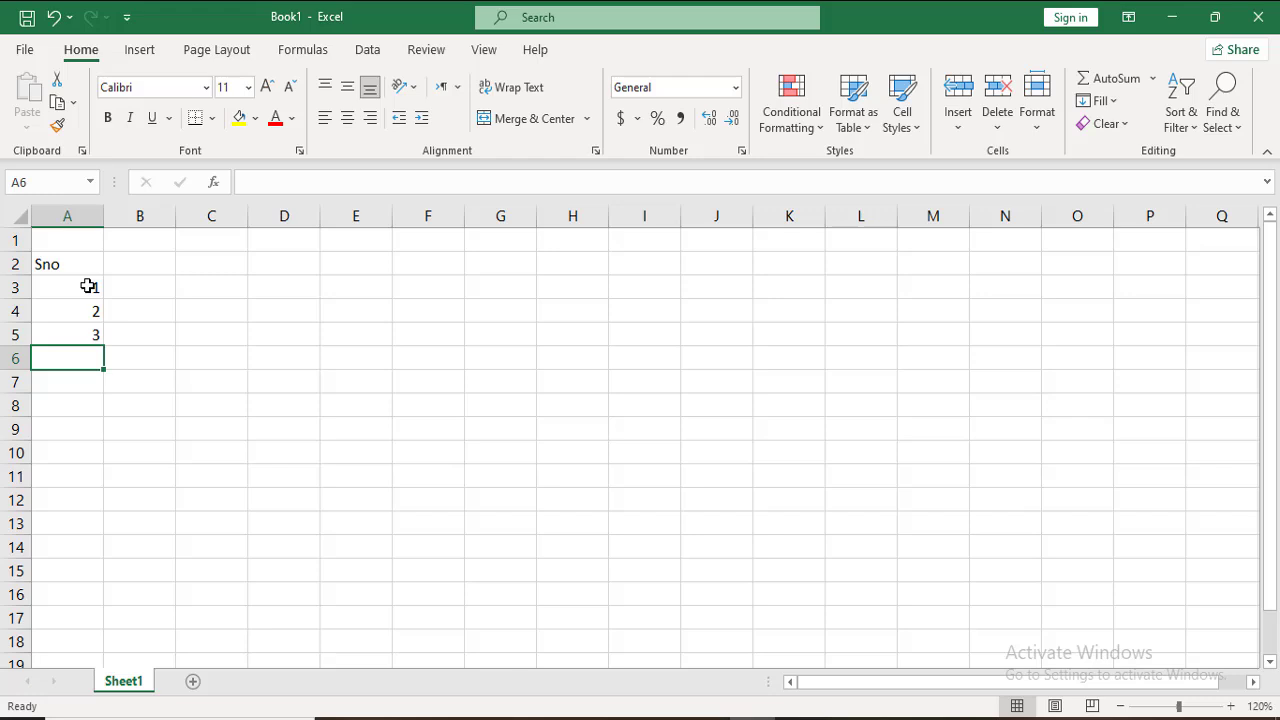
Extend the number series in A3:A5 down to cell A15 with AutoFill, reaching 13
left_click(88, 286)
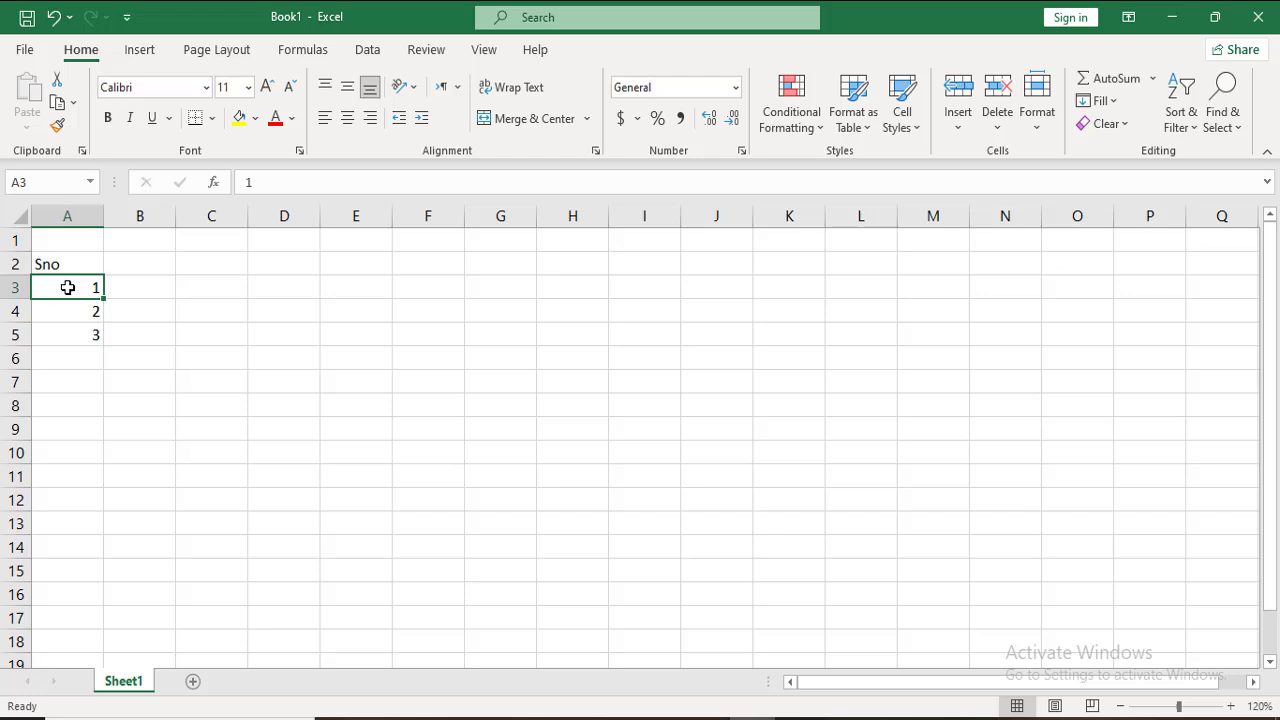
left_click_drag(68, 287, 74, 340)
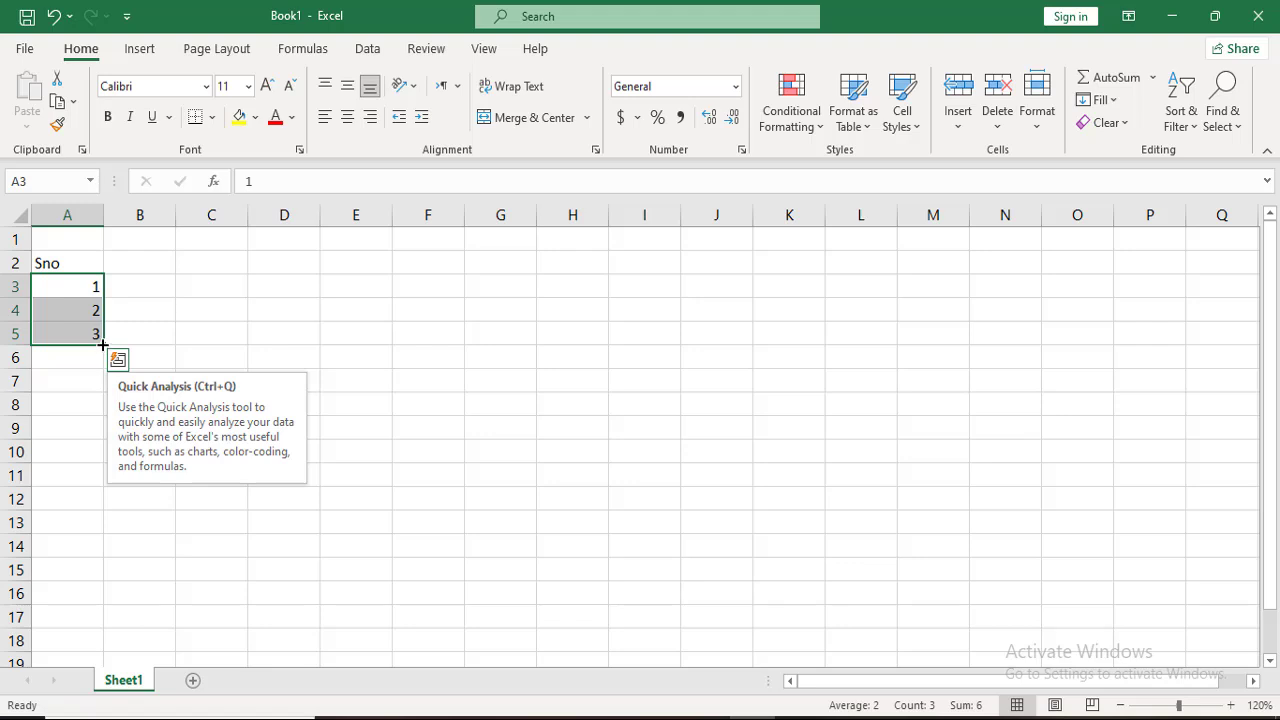
left_click_drag(102, 344, 104, 587)
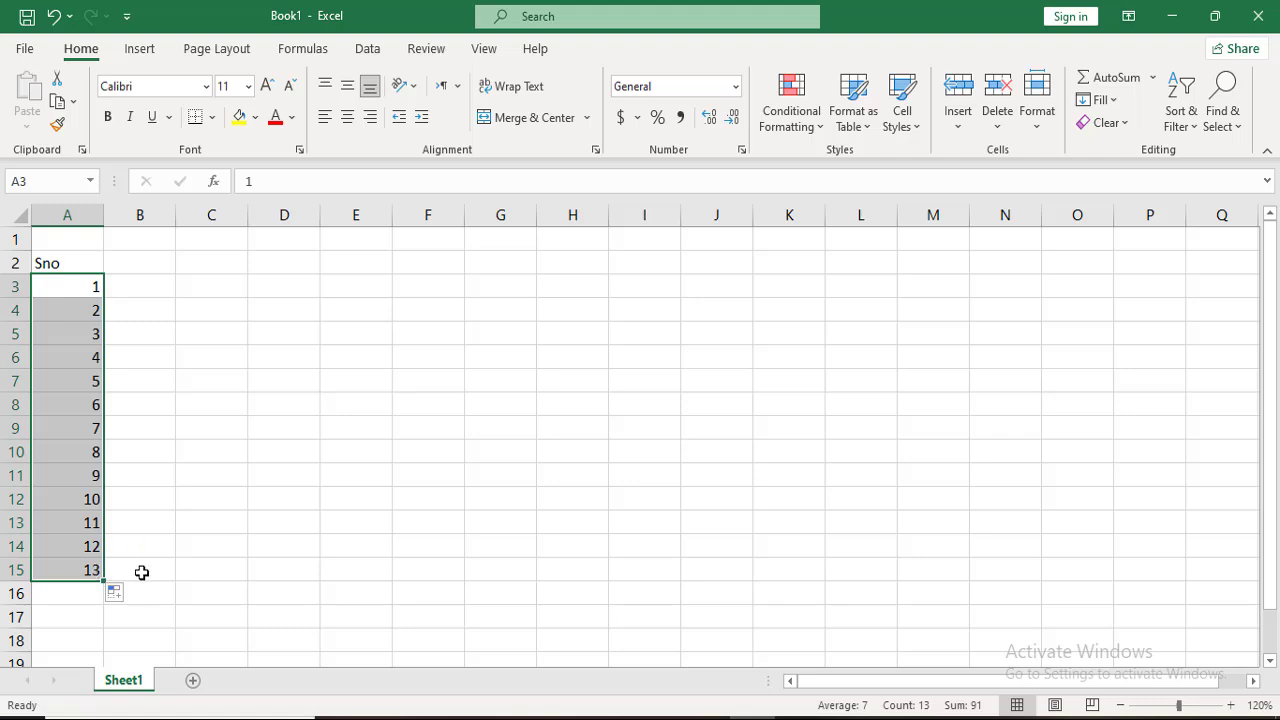
Enter SUN in B3 and AutoFill the weekday abbreviations down to SAT in B9
left_click(133, 290)
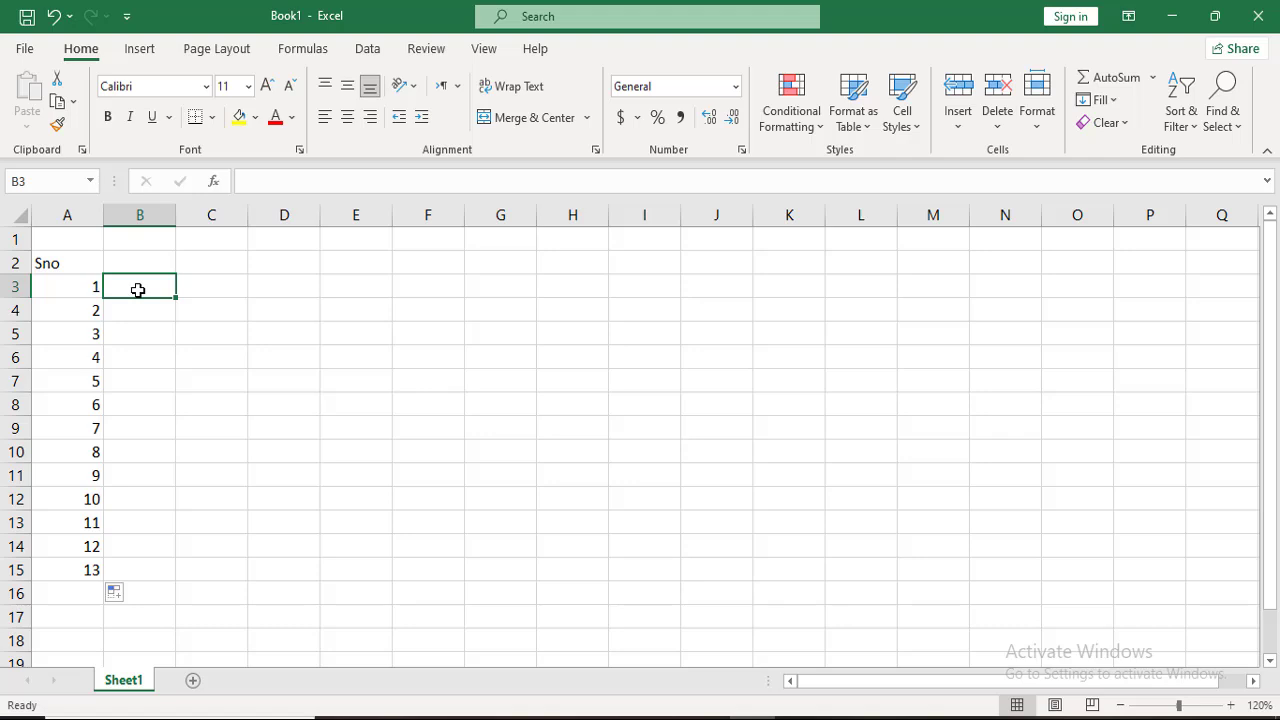
type("SUN")
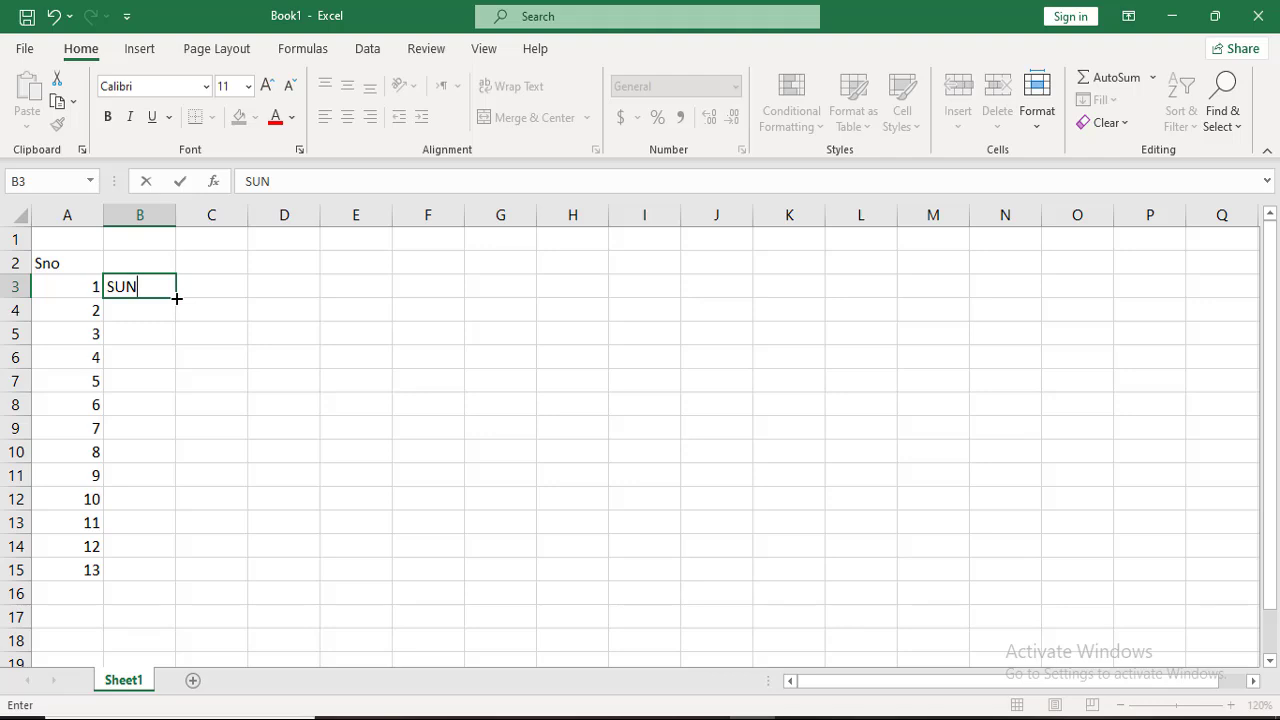
left_click_drag(176, 297, 177, 432)
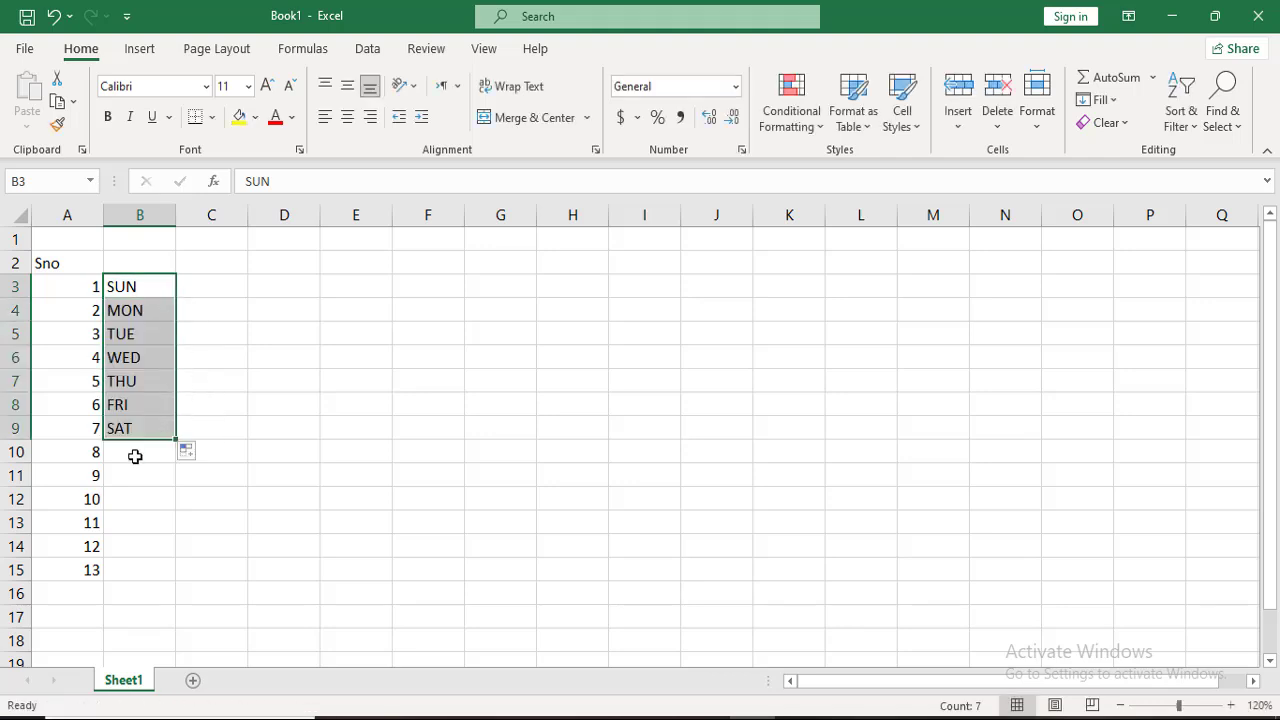
Enter JAN in C3 and AutoFill the month abbreviations down to DEC in C14
left_click(196, 290)
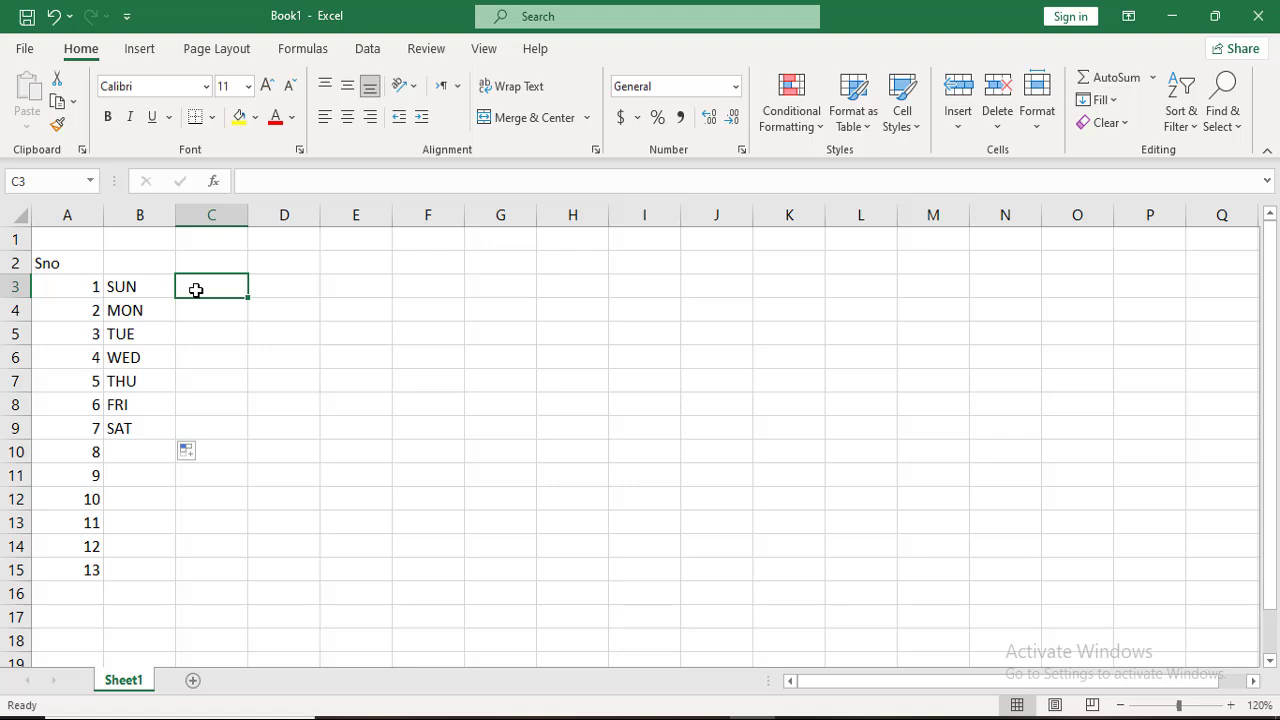
type("JAN")
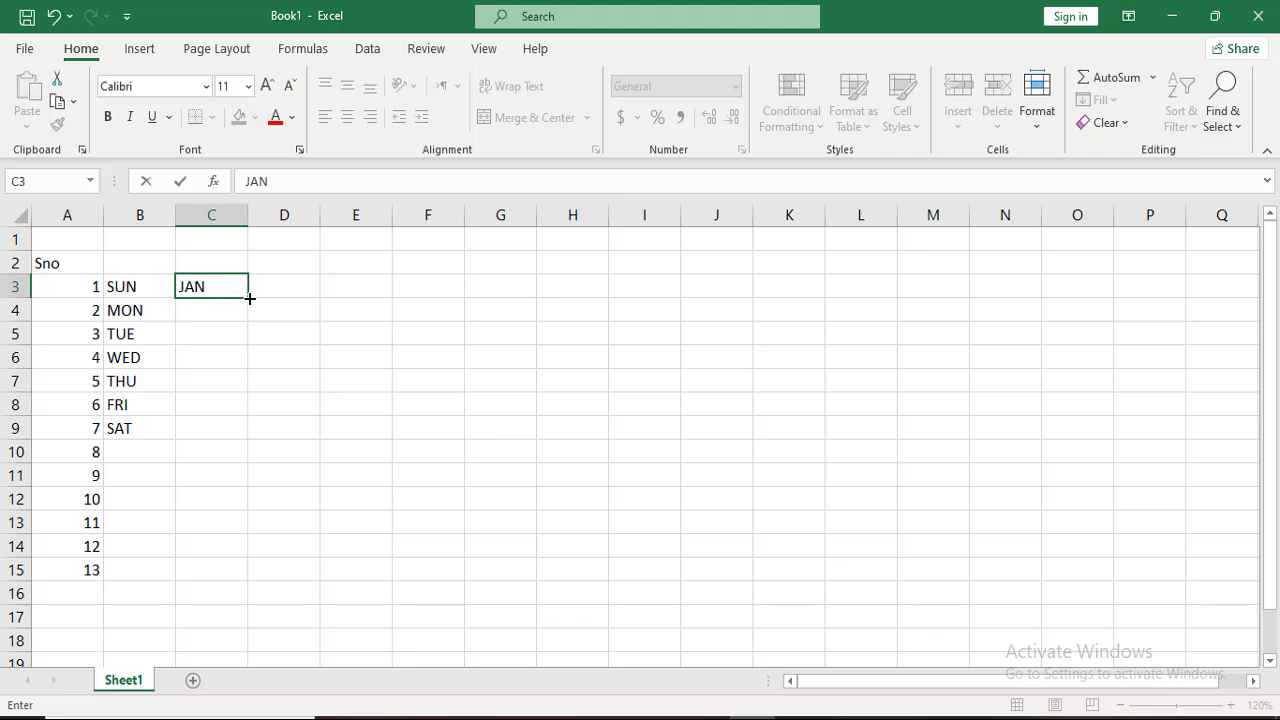
left_click_drag(249, 298, 221, 566)
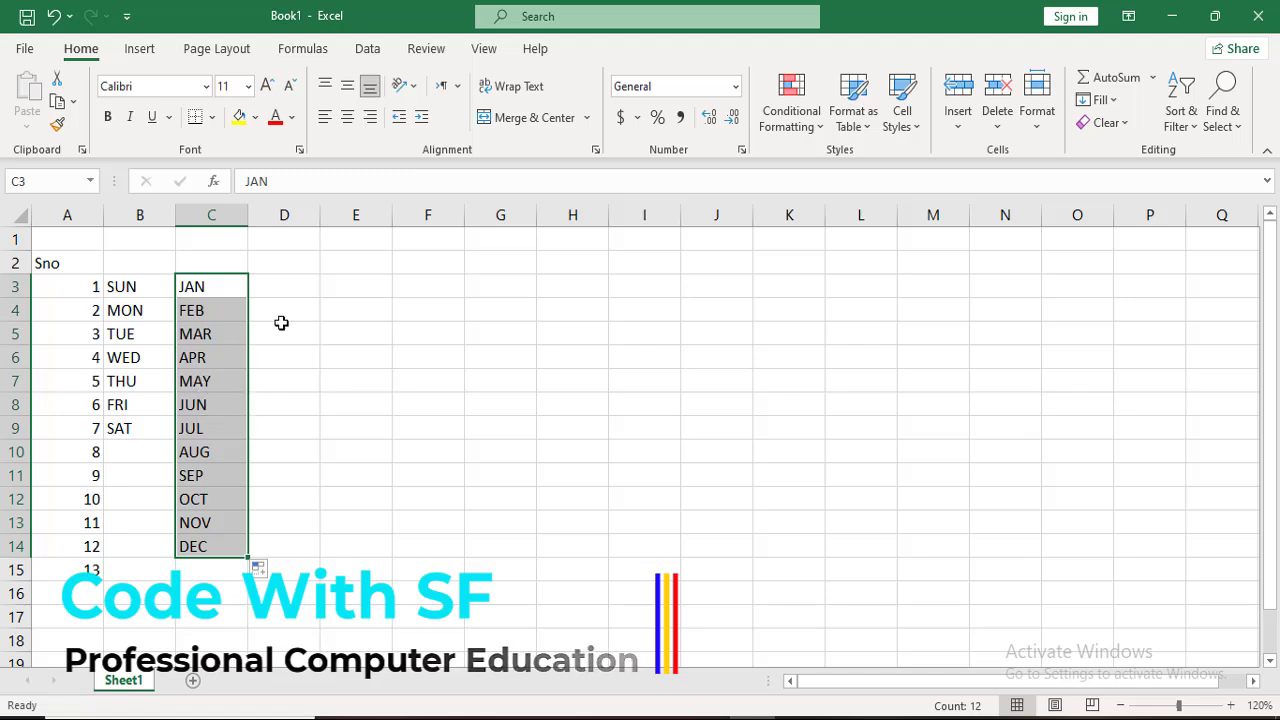
left_click(273, 314)
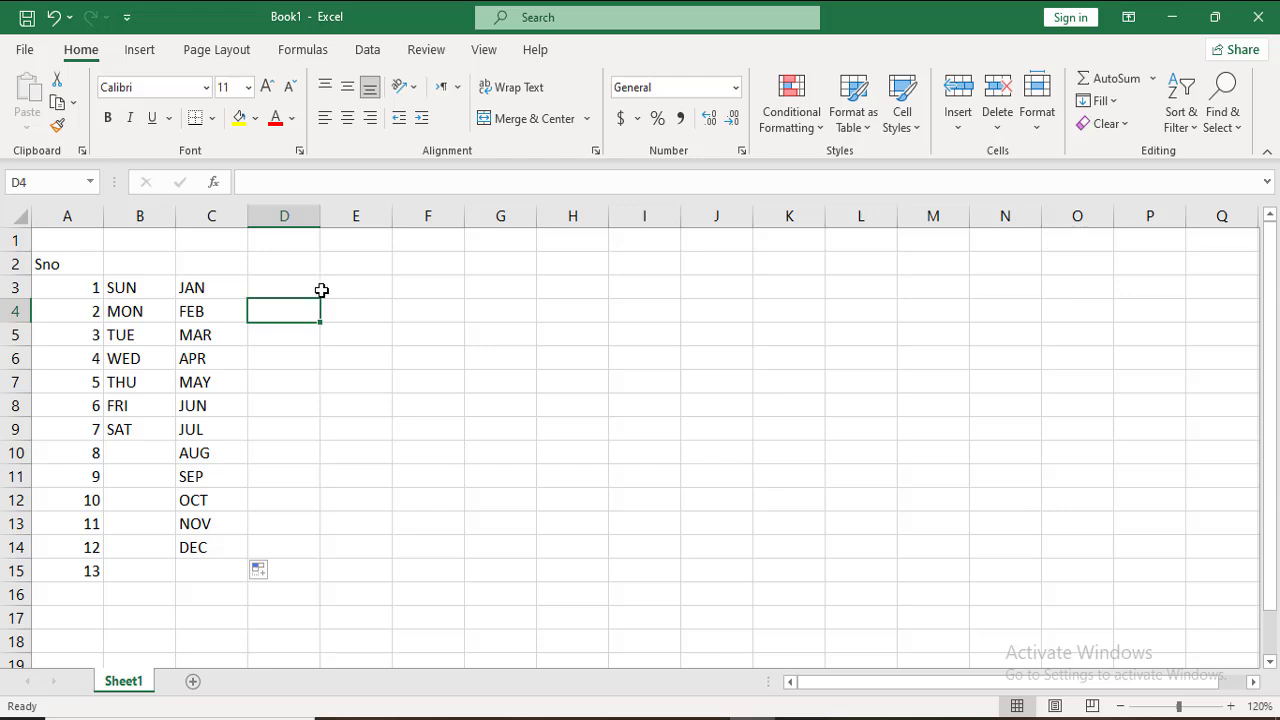
left_click(341, 286)
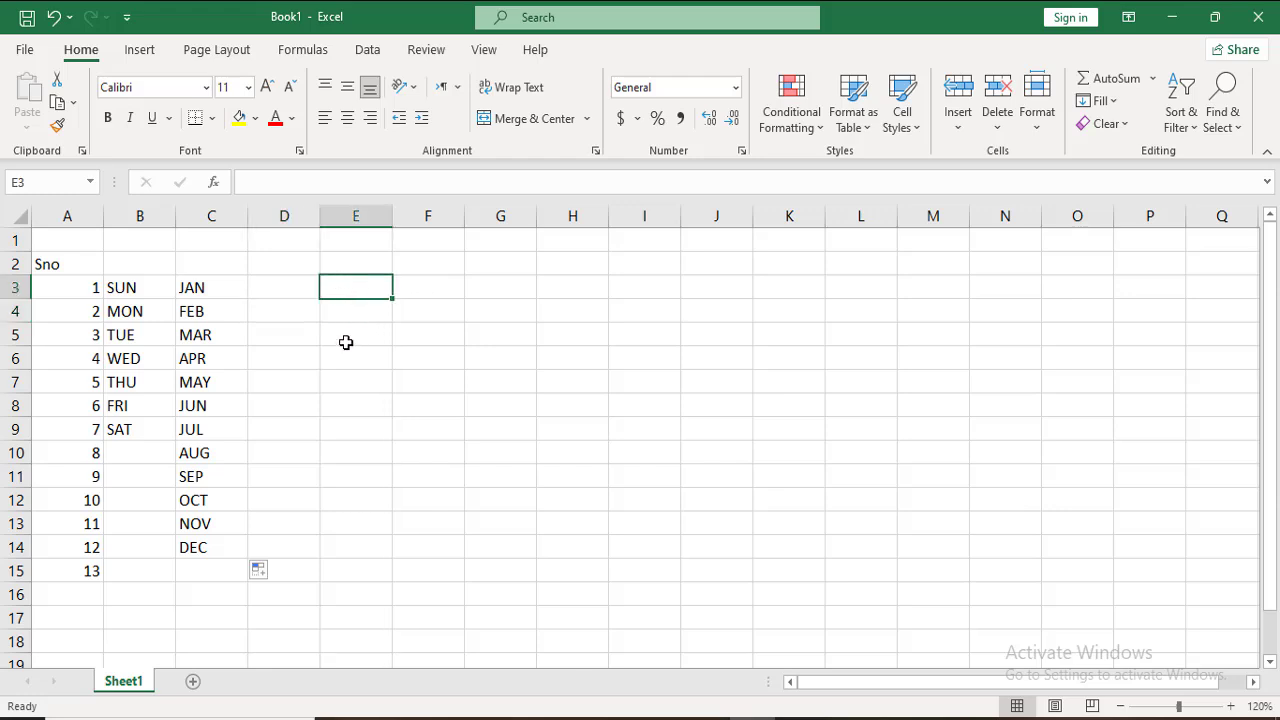
Enter the numbers 80, 40, 50 and 19 across row 3 in cells E3 to H3
type("80")
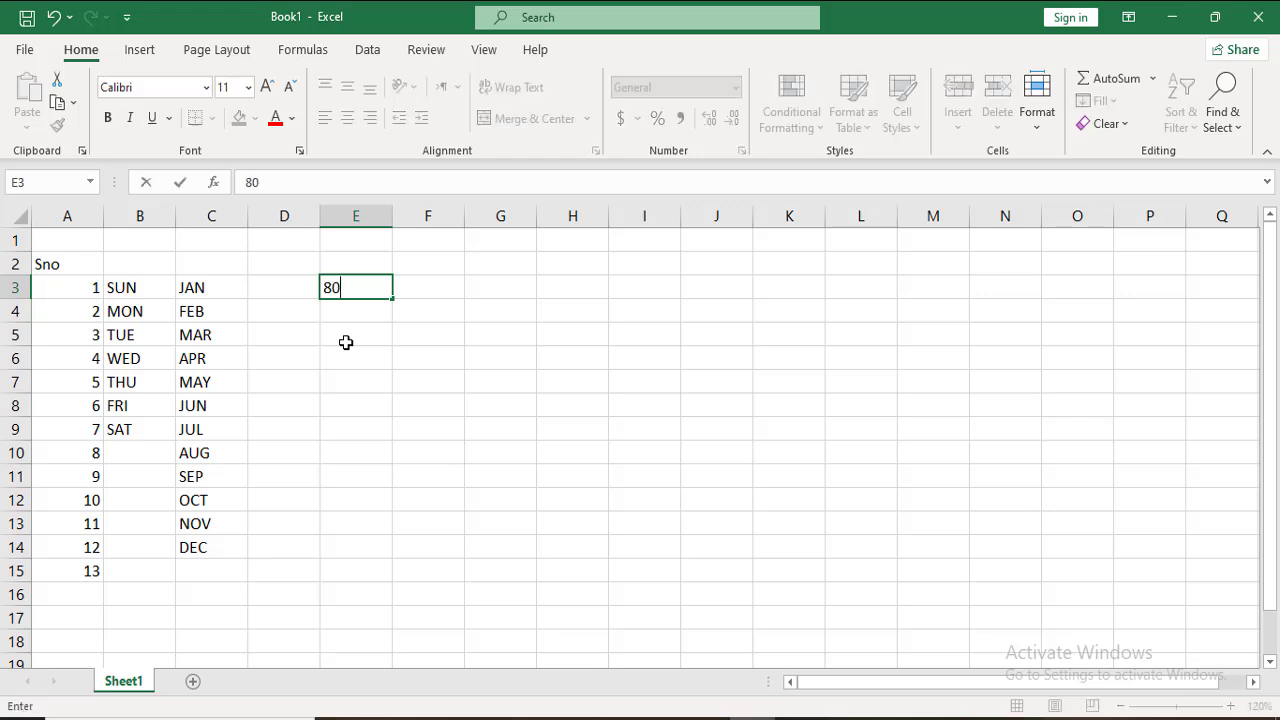
key("Tab")
type("40")
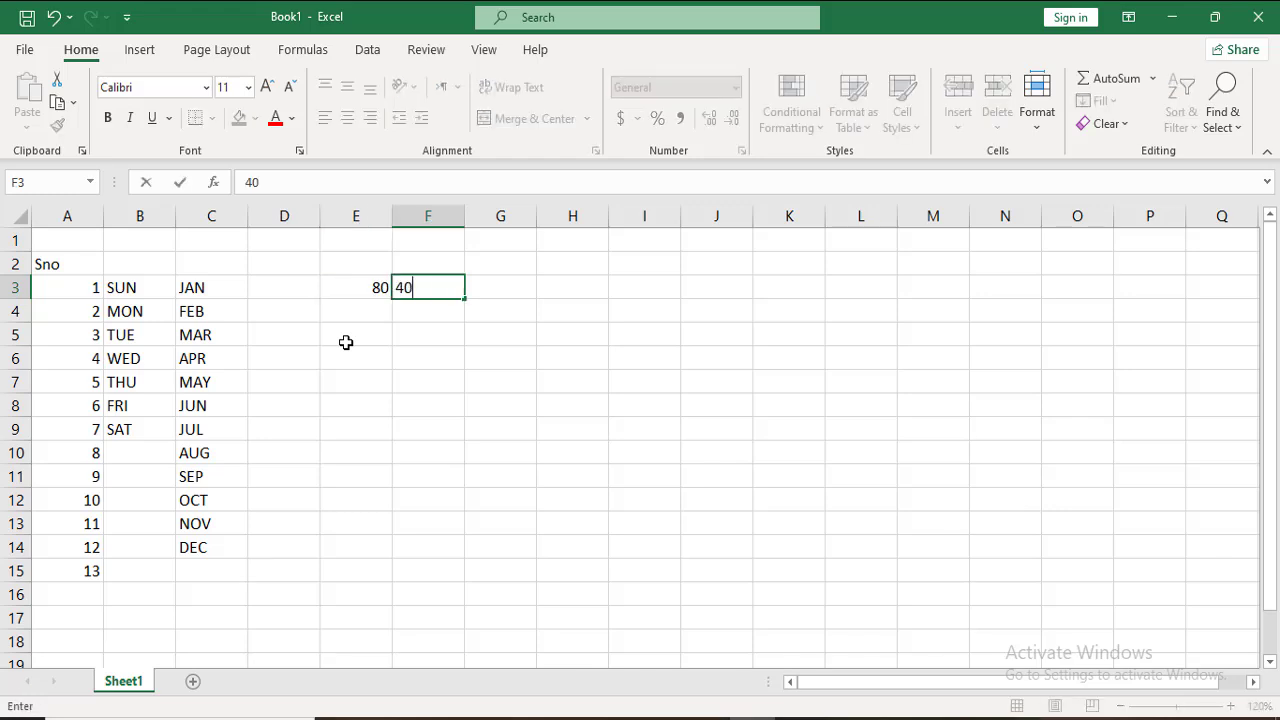
key("Tab")
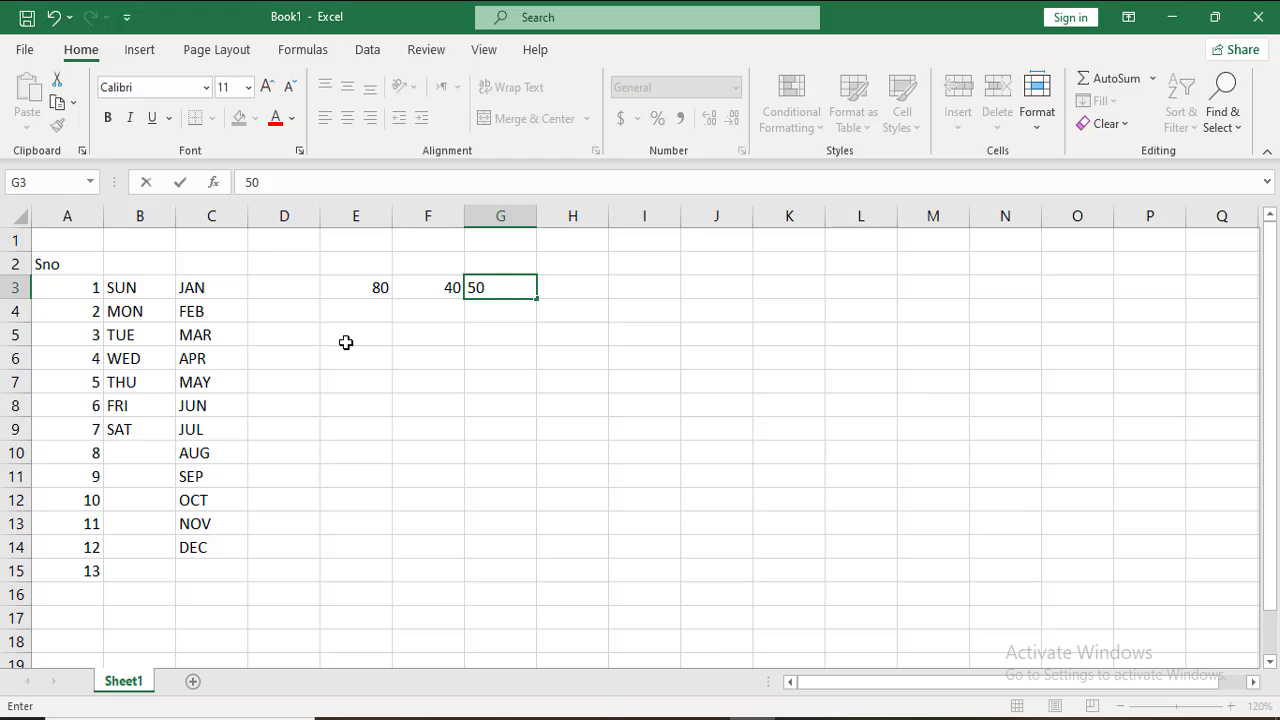
key("Tab")
type("19")
key("Tab")
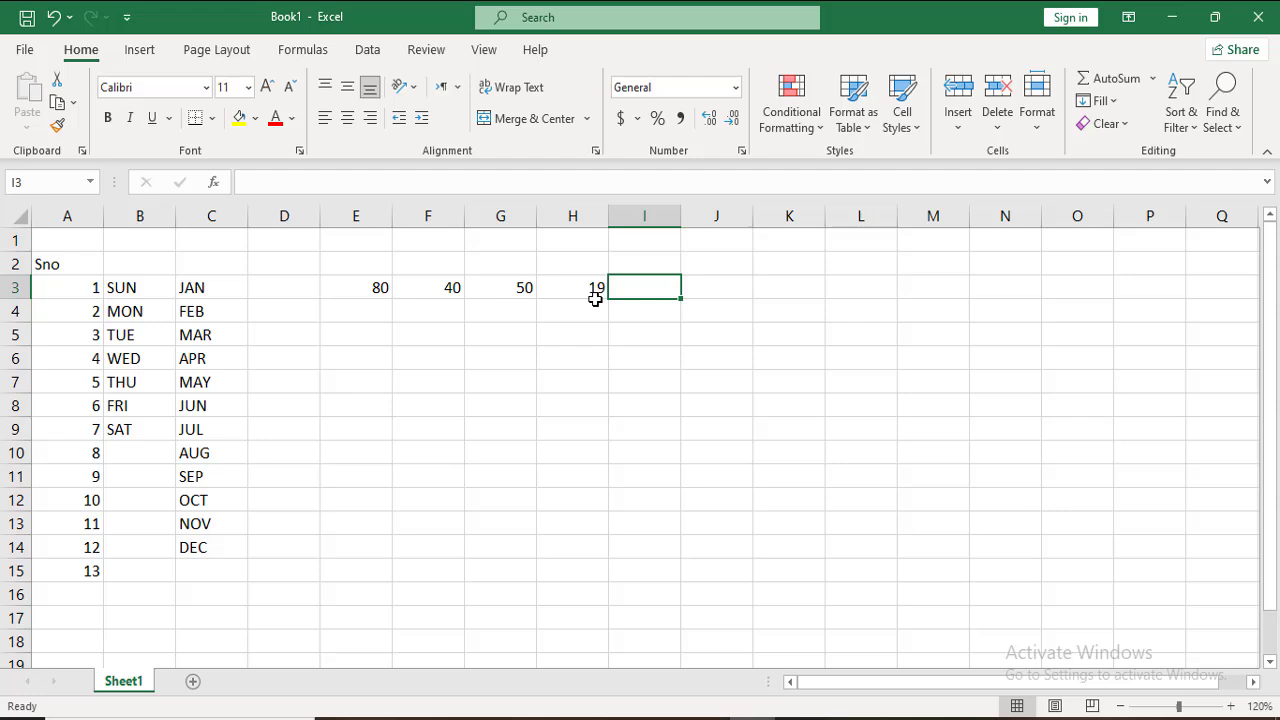
Total the numbers in E3:H3 with a SUM formula in cell I3
type("=")
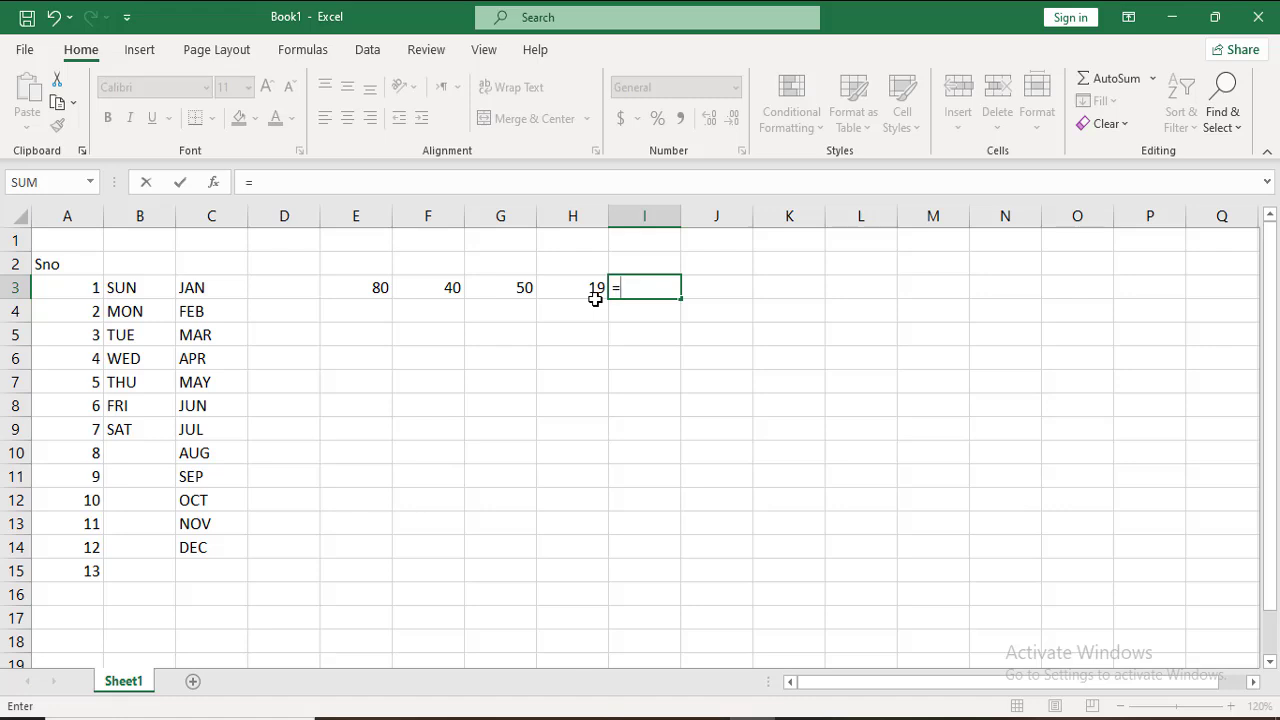
type("SUM")
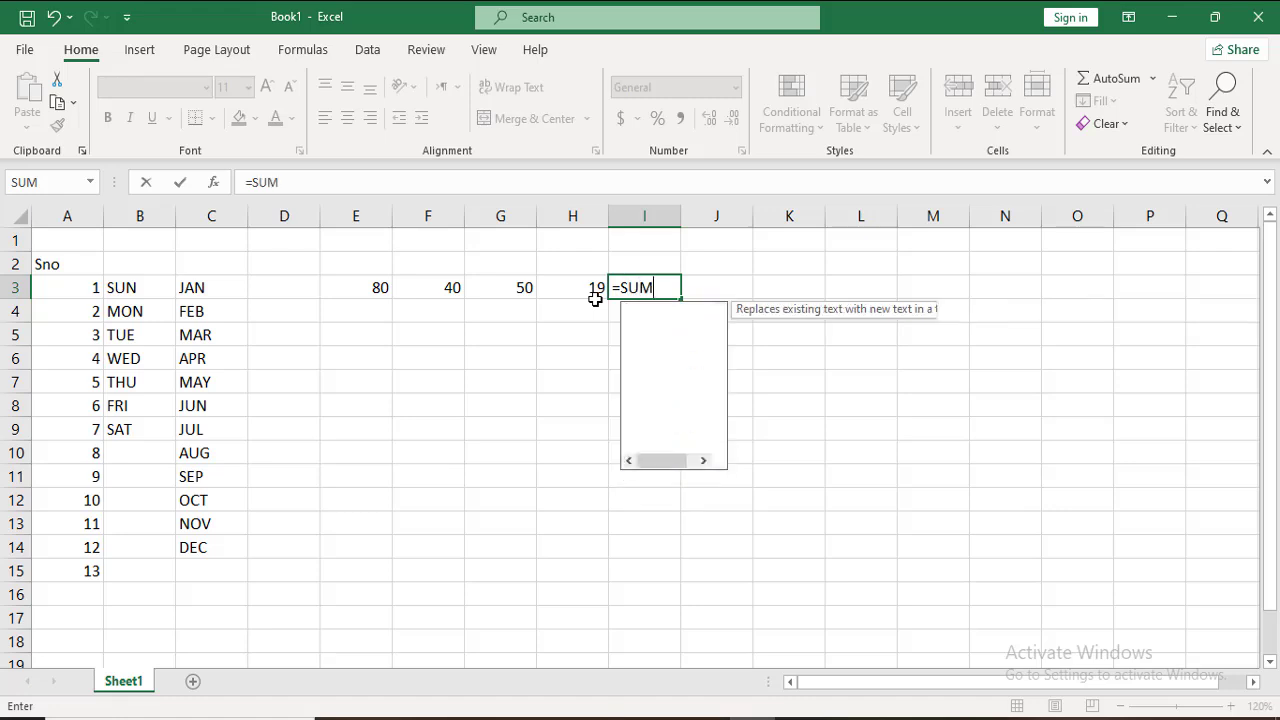
type("(")
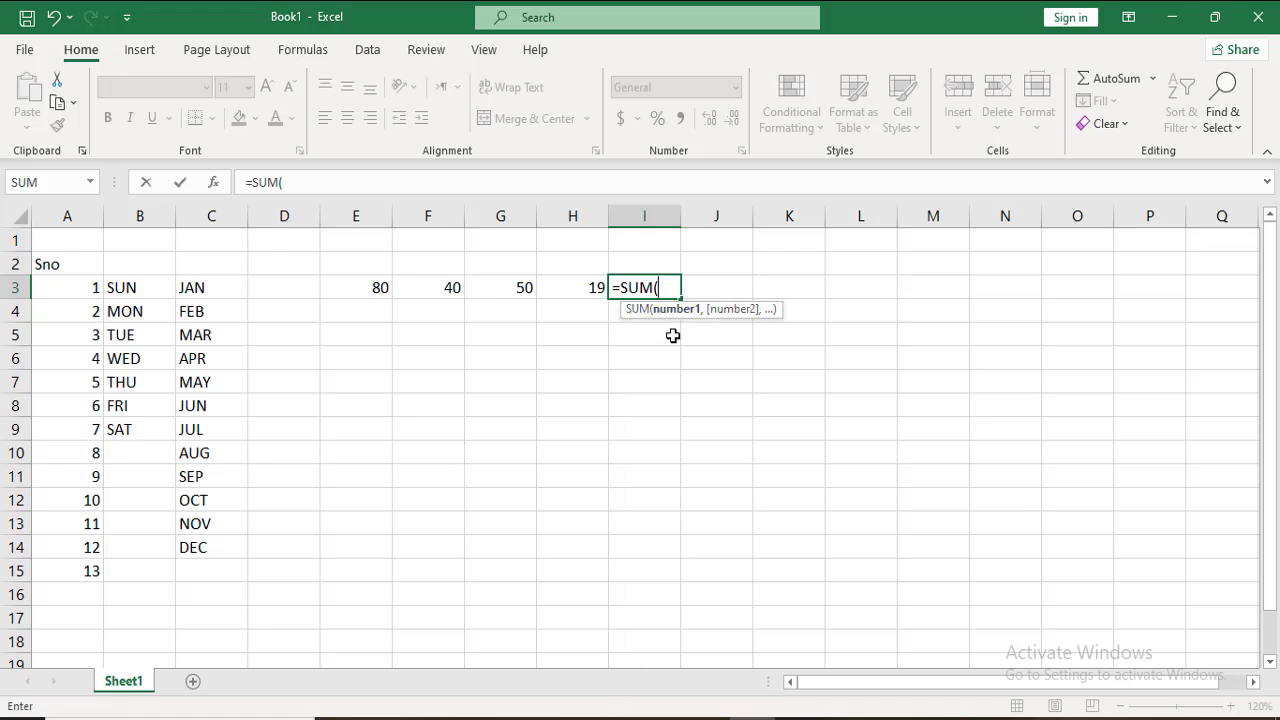
left_click(382, 292)
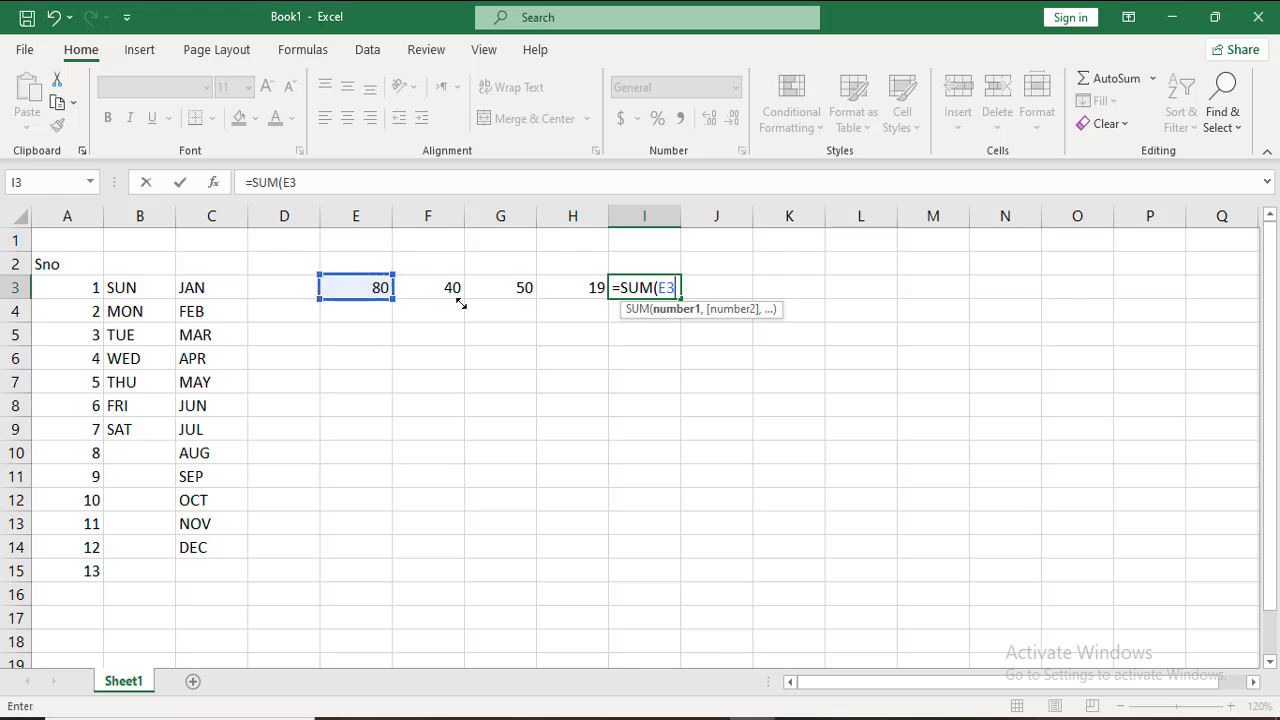
left_click_drag(388, 295, 617, 309)
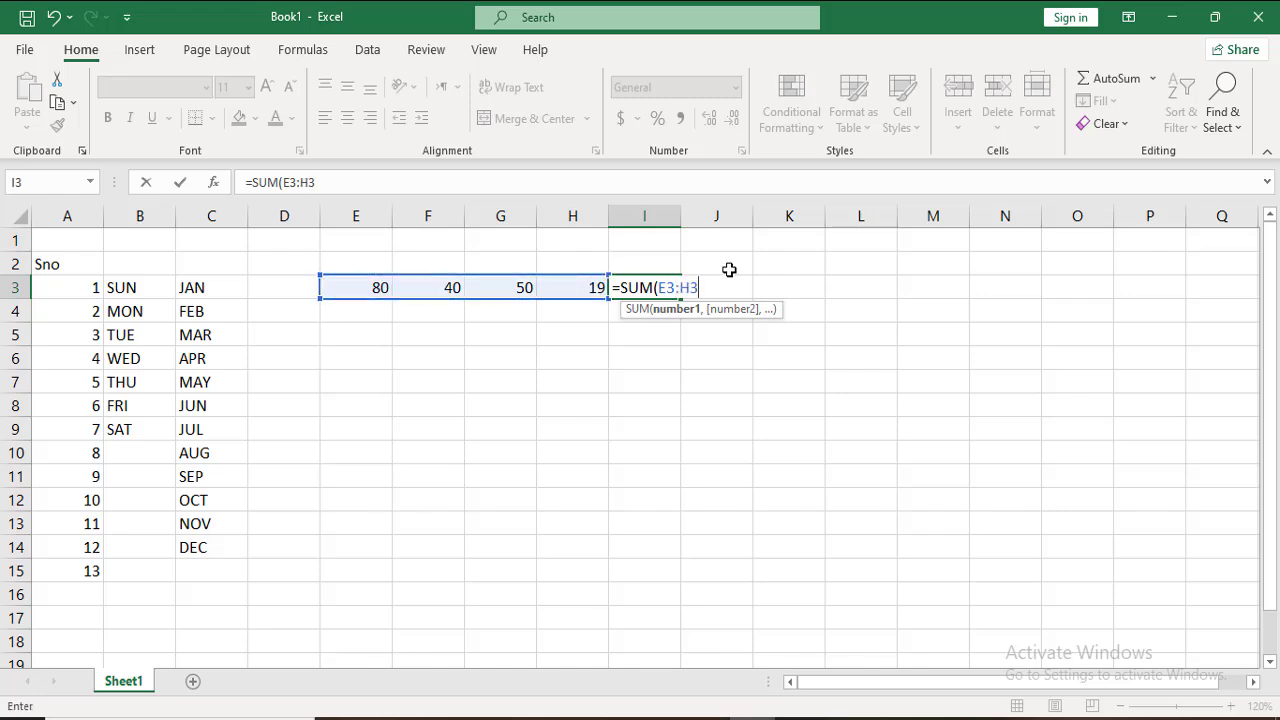
key("Return")
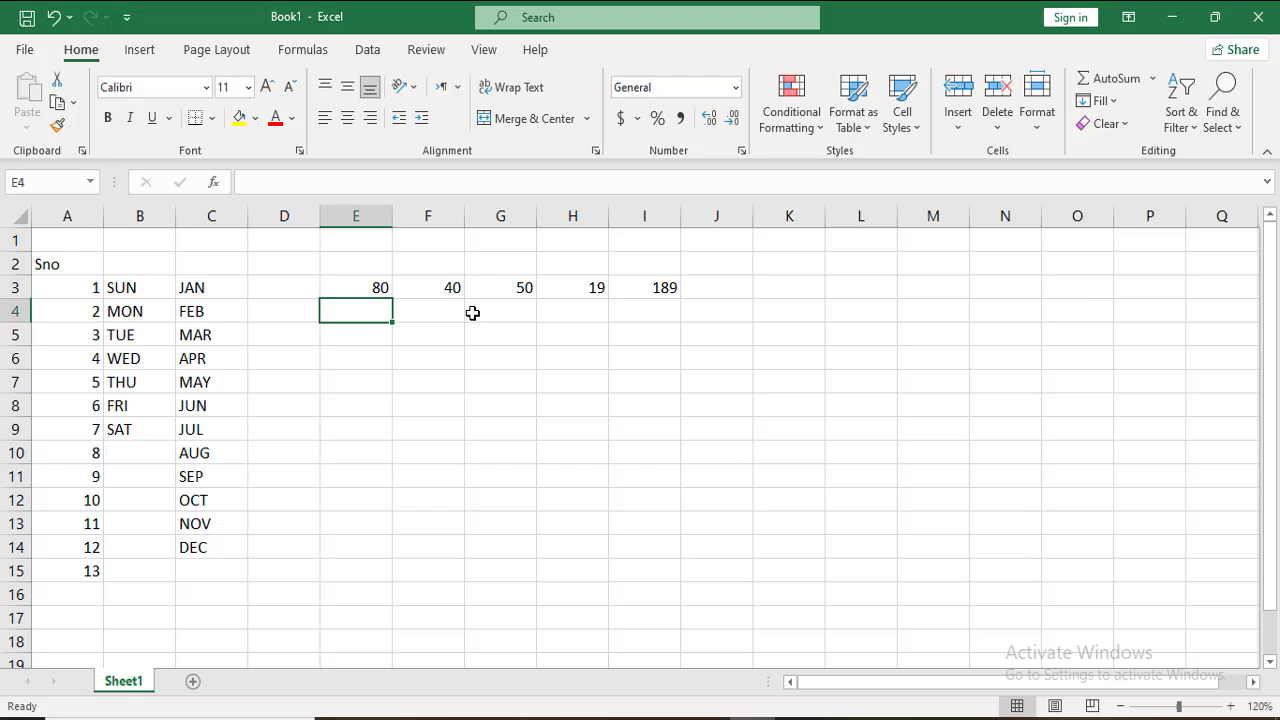
Enter the numbers 4380, 60, 406, 4968 and 2084 across row 4 in cells E4 to I4
type("4380")
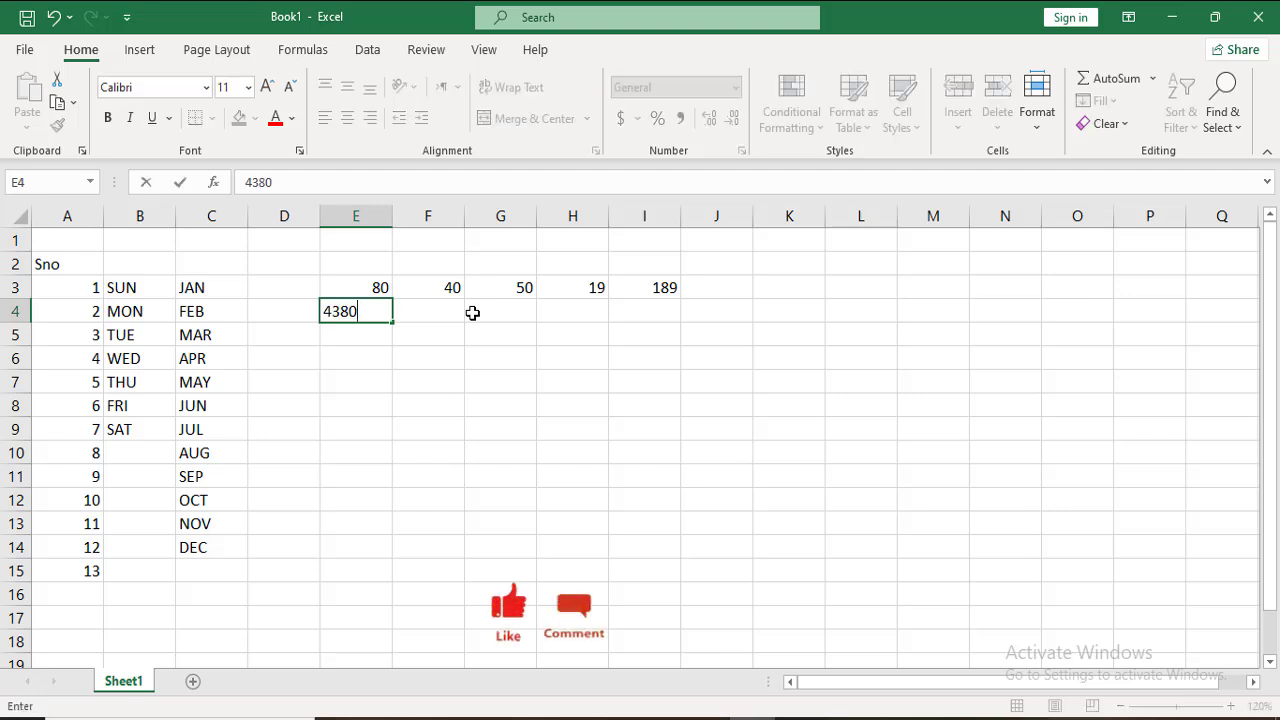
key("Tab")
type("60")
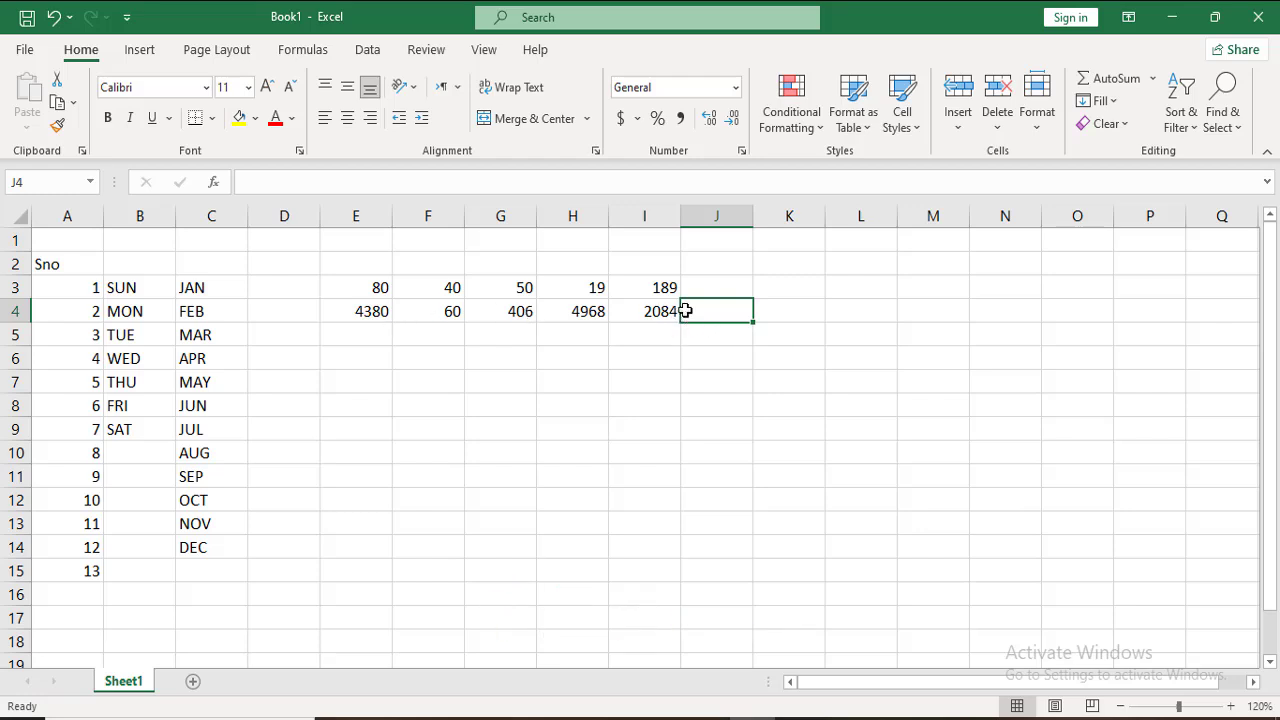
Total the numbers in E4:I4 with a SUM formula in cell J4
type("=")
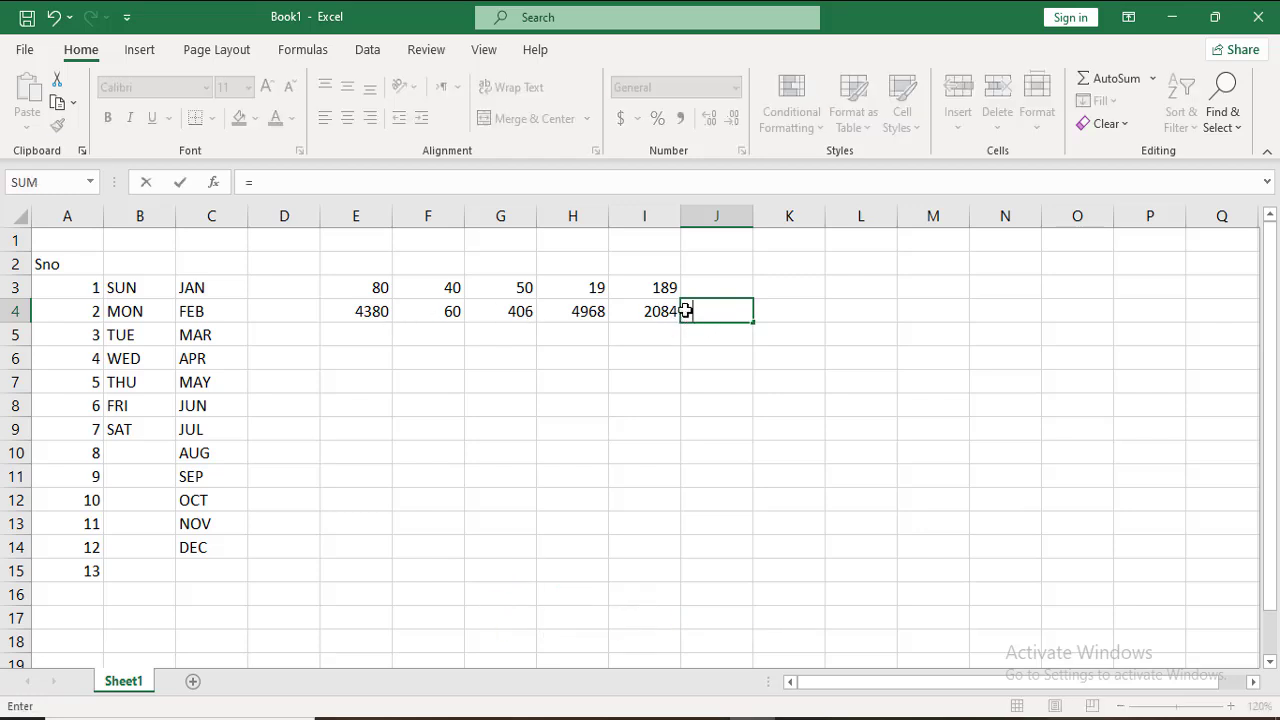
type("SUM")
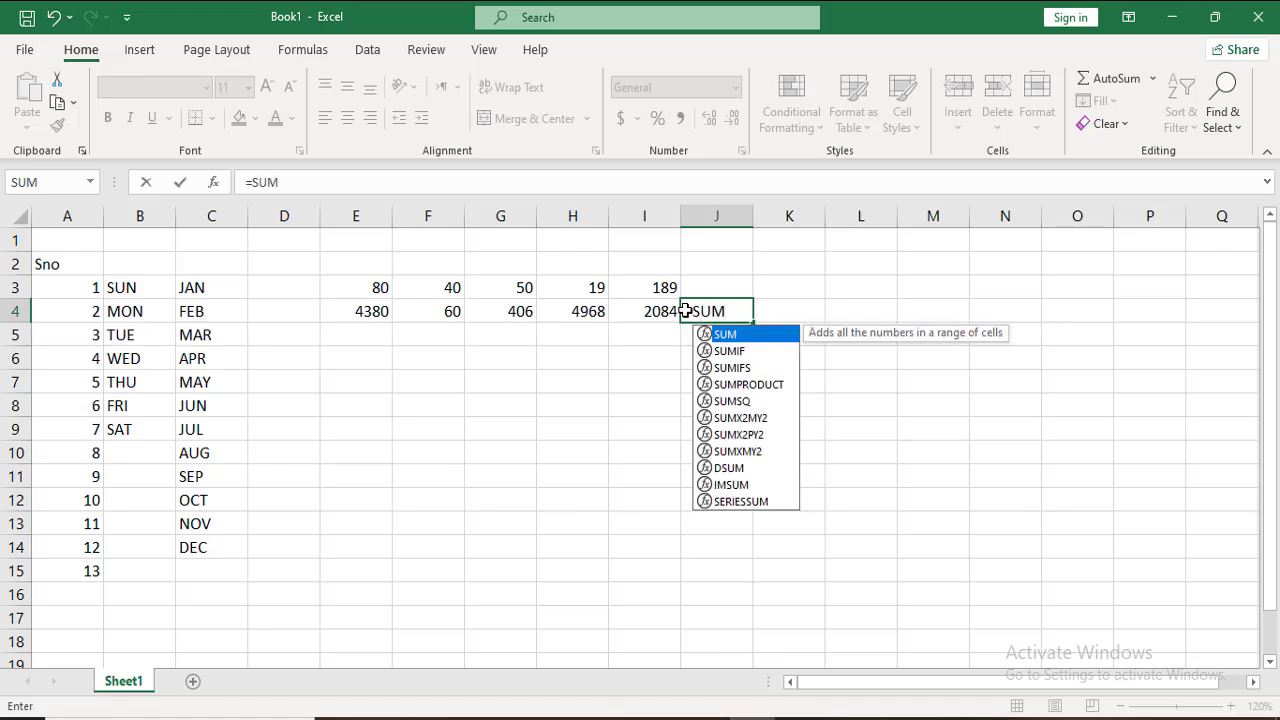
type("(")
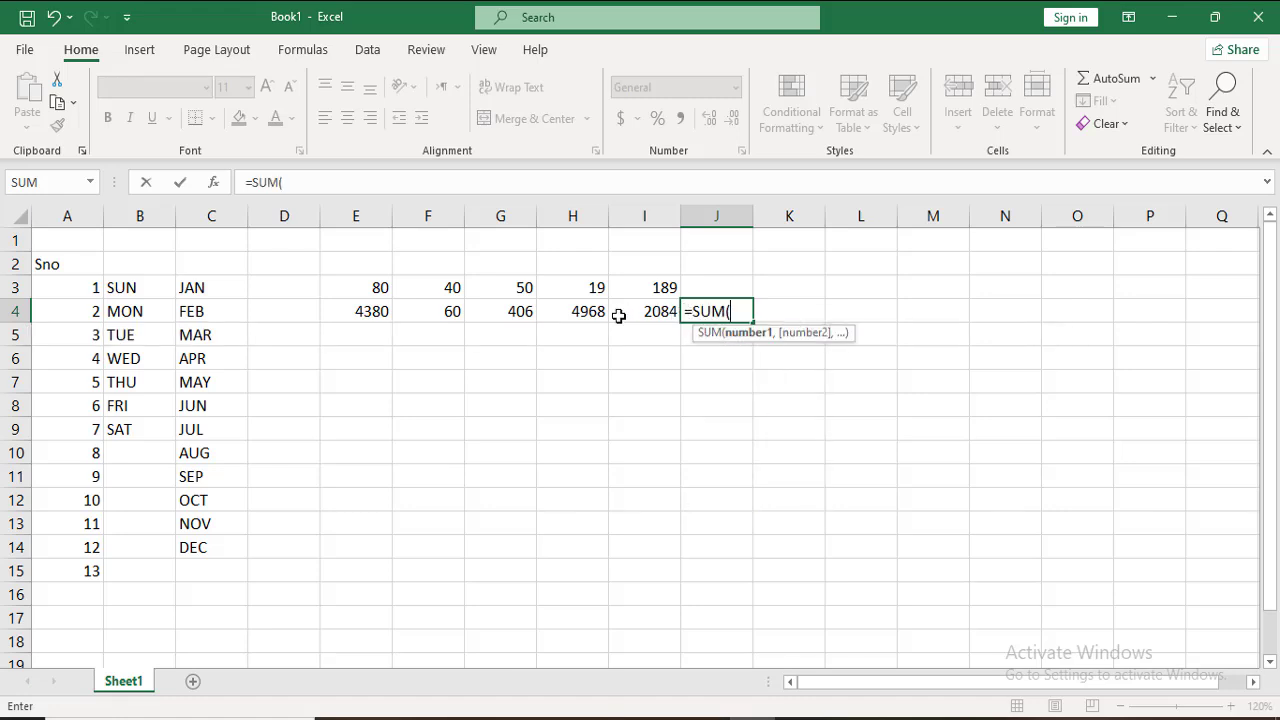
left_click(379, 314)
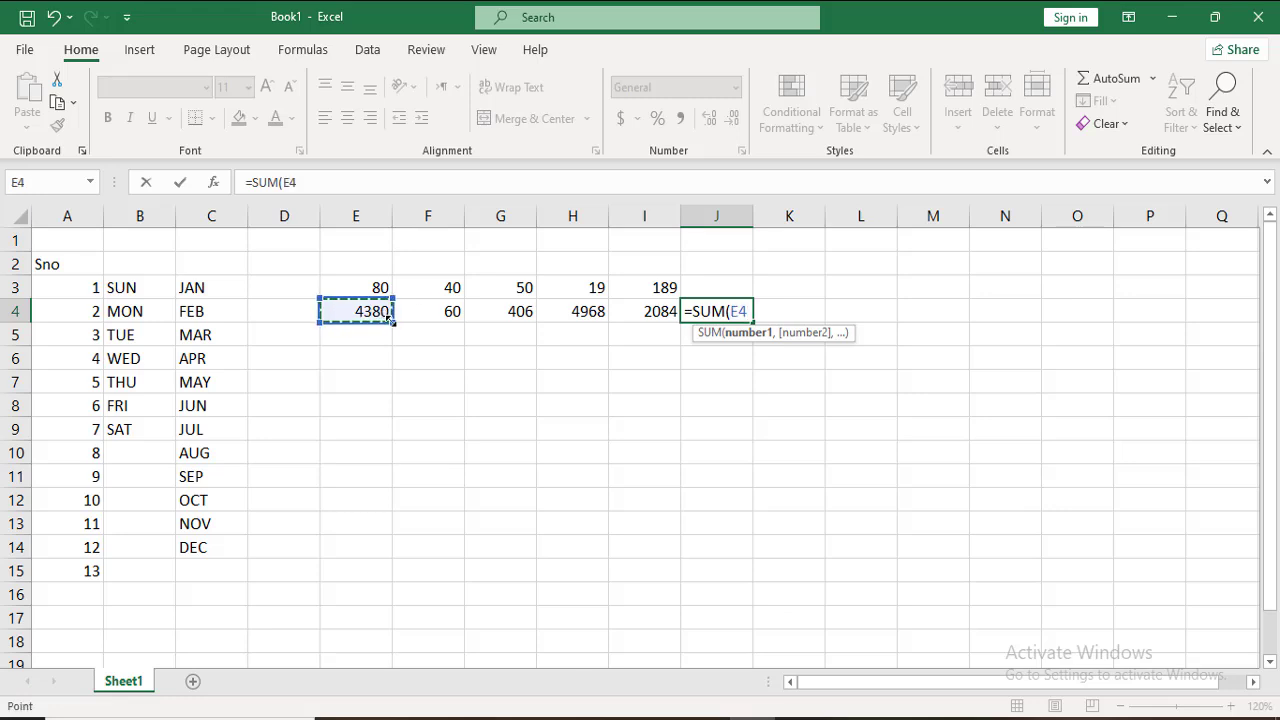
left_click_drag(391, 318, 658, 316)
key("Return")
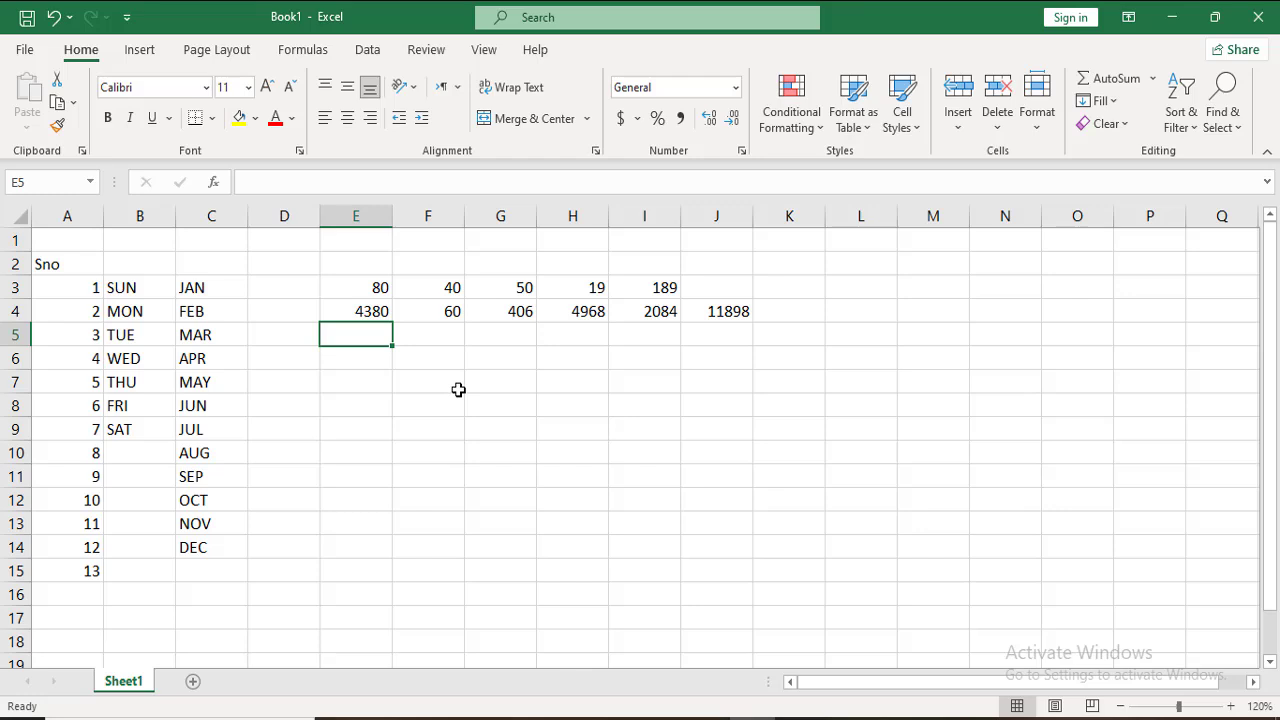
Highlight the total in J4 with a yellow fill and set its font color to Automatic
left_click(715, 313)
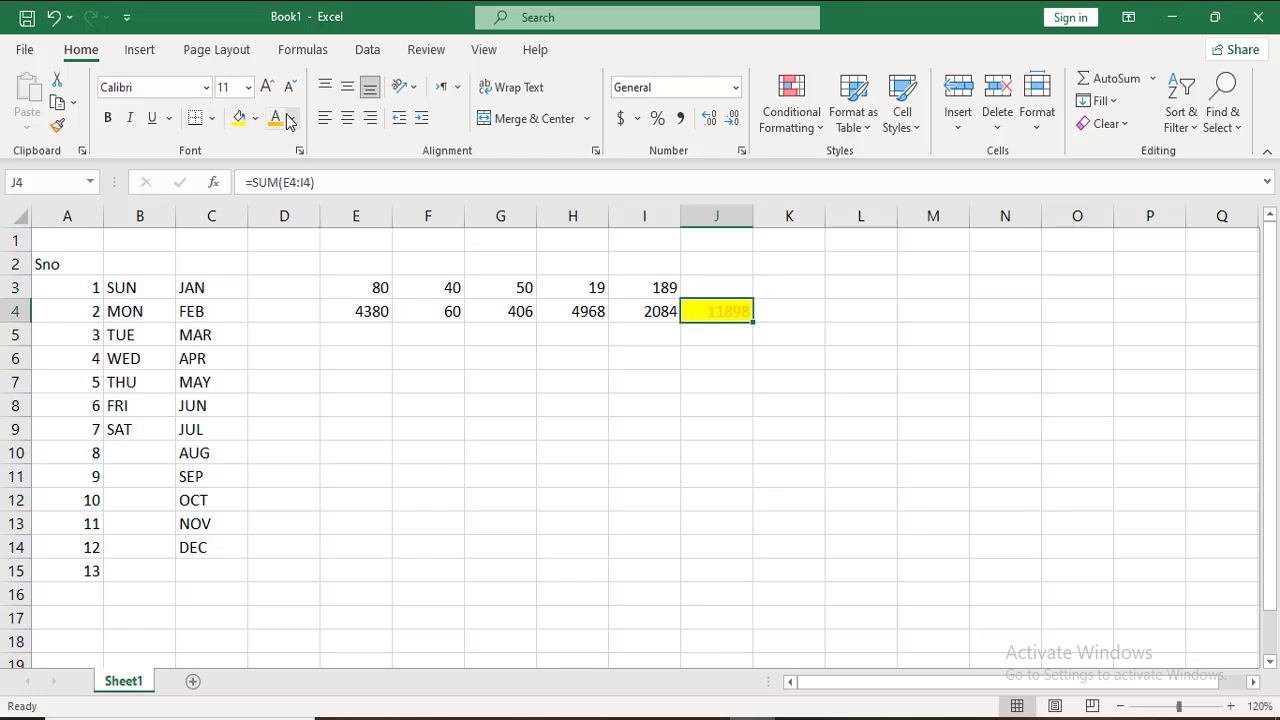
left_click(291, 119)
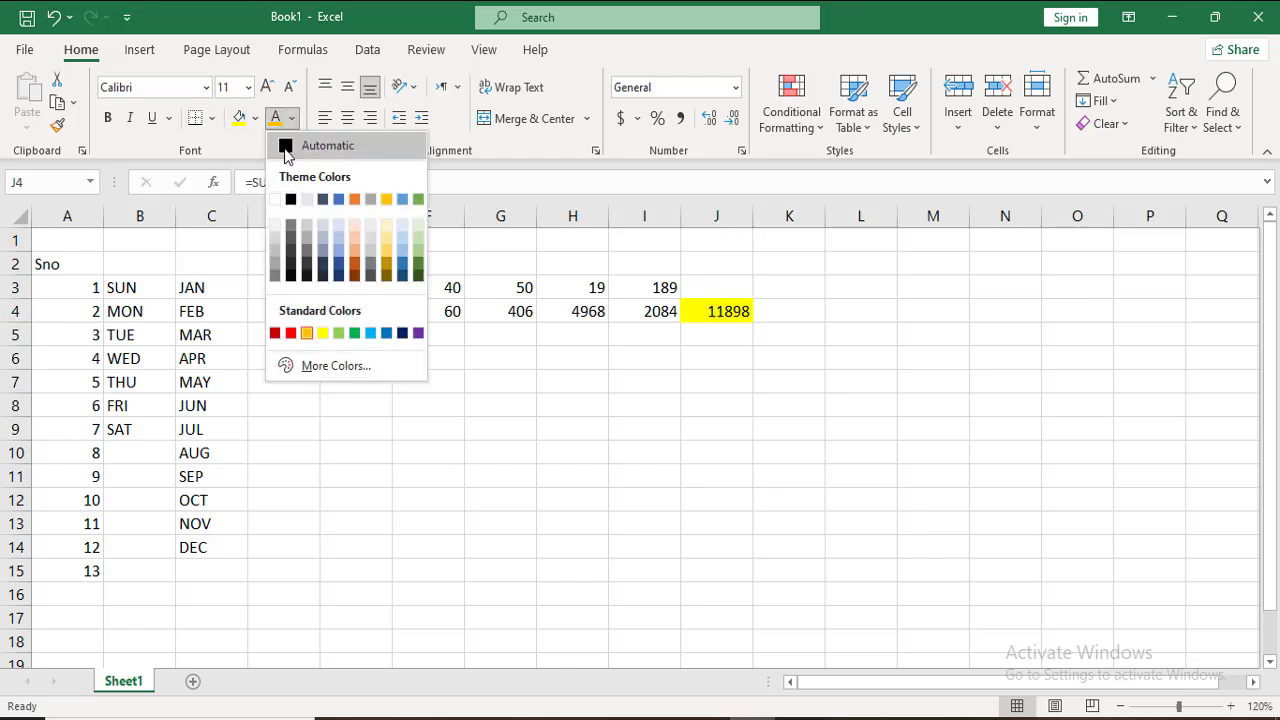
left_click(285, 150)
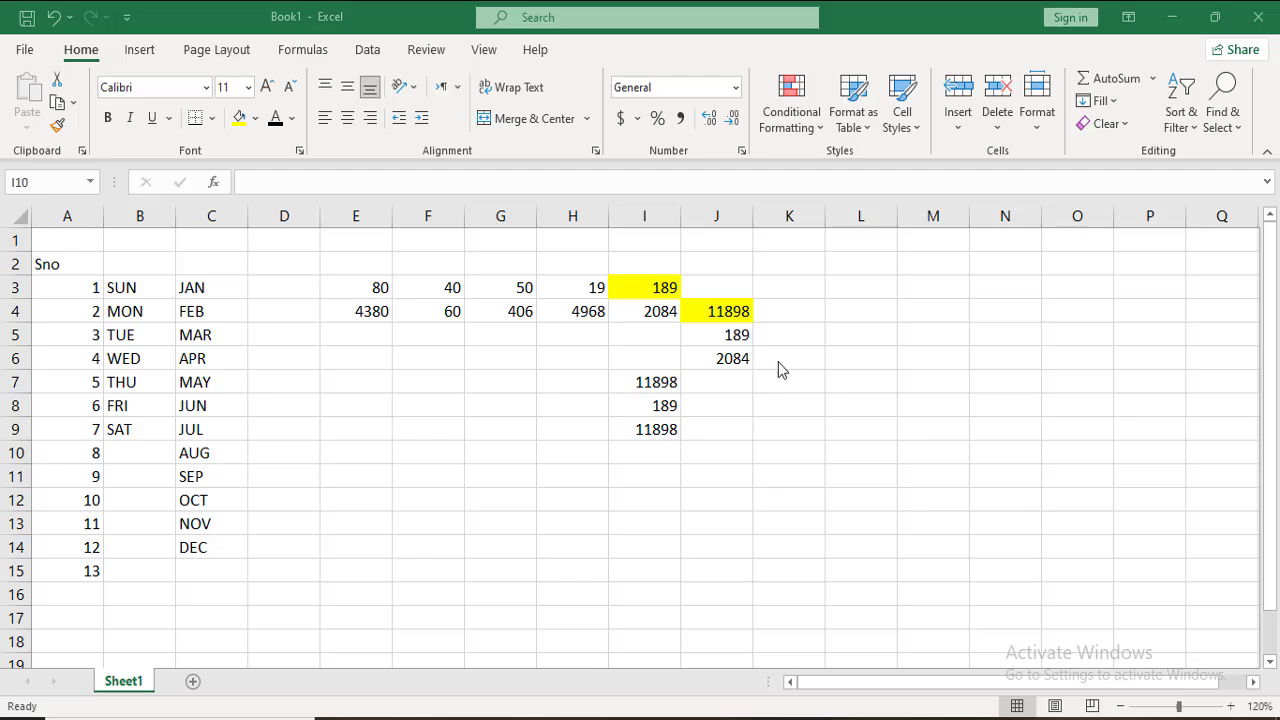
Subtract I8 from I7 with the formula =I7-I8 in cell I10
left_click(678, 430)
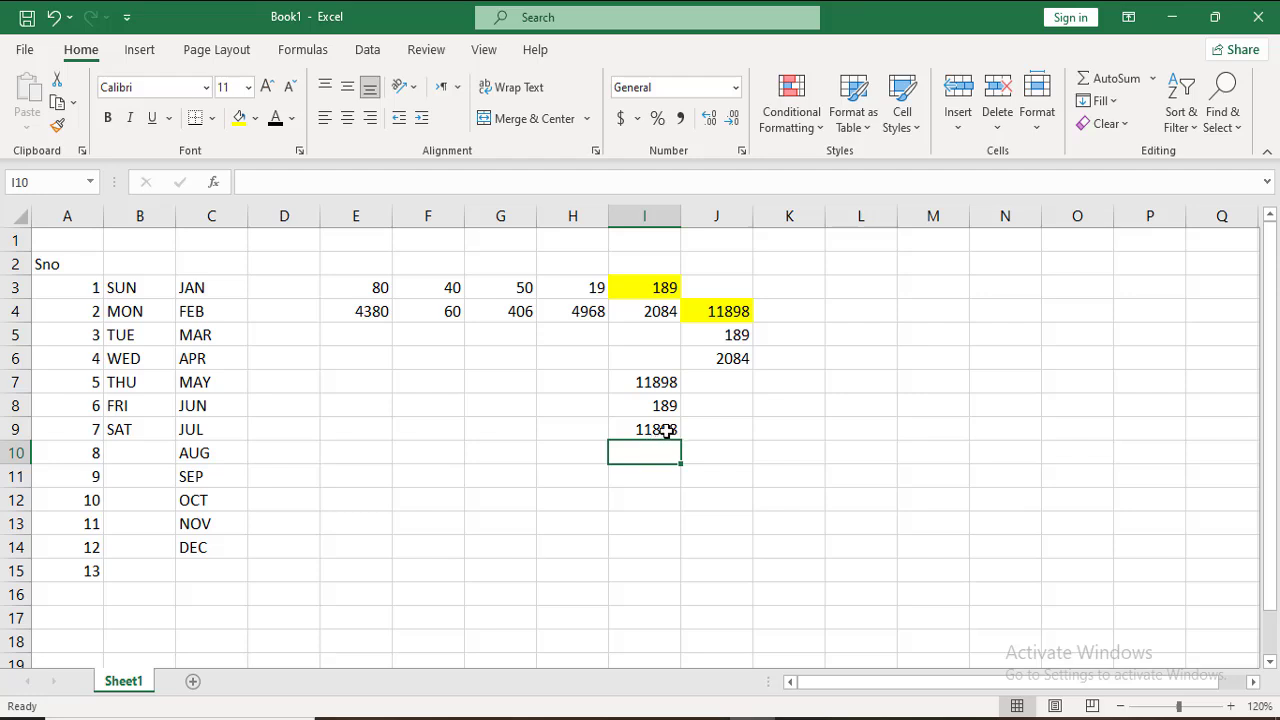
left_click(664, 405)
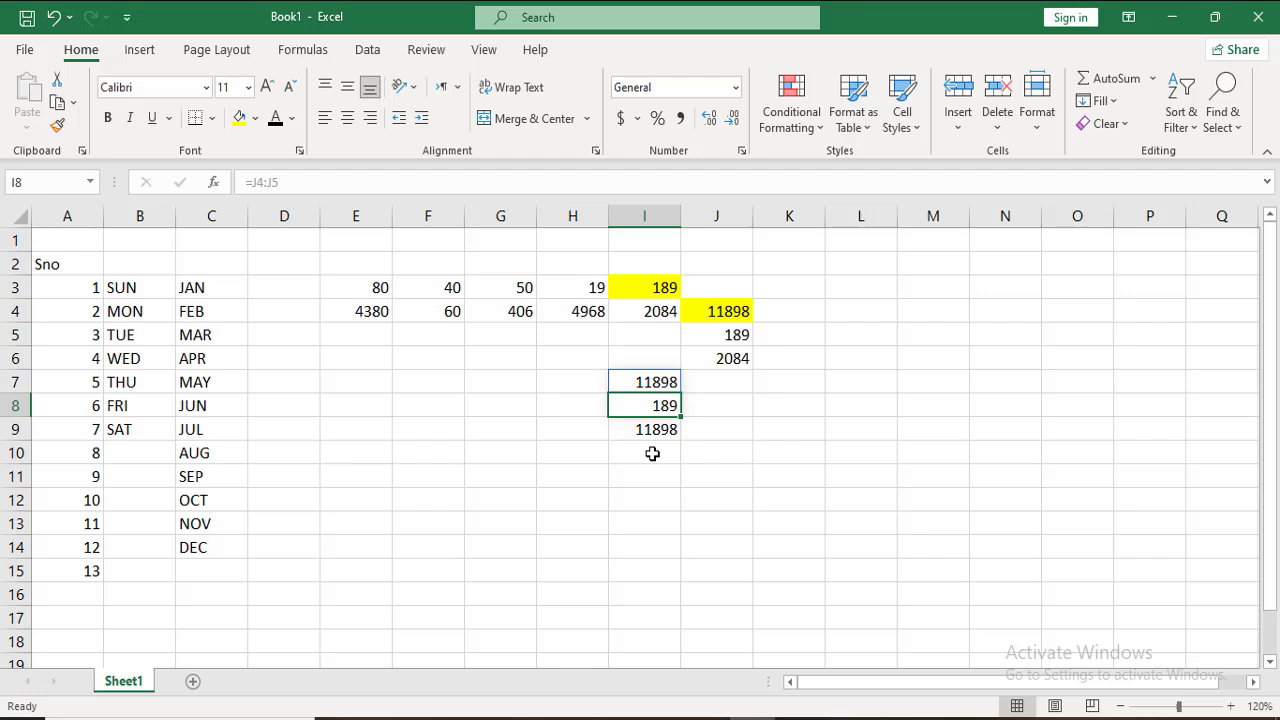
left_click(652, 454)
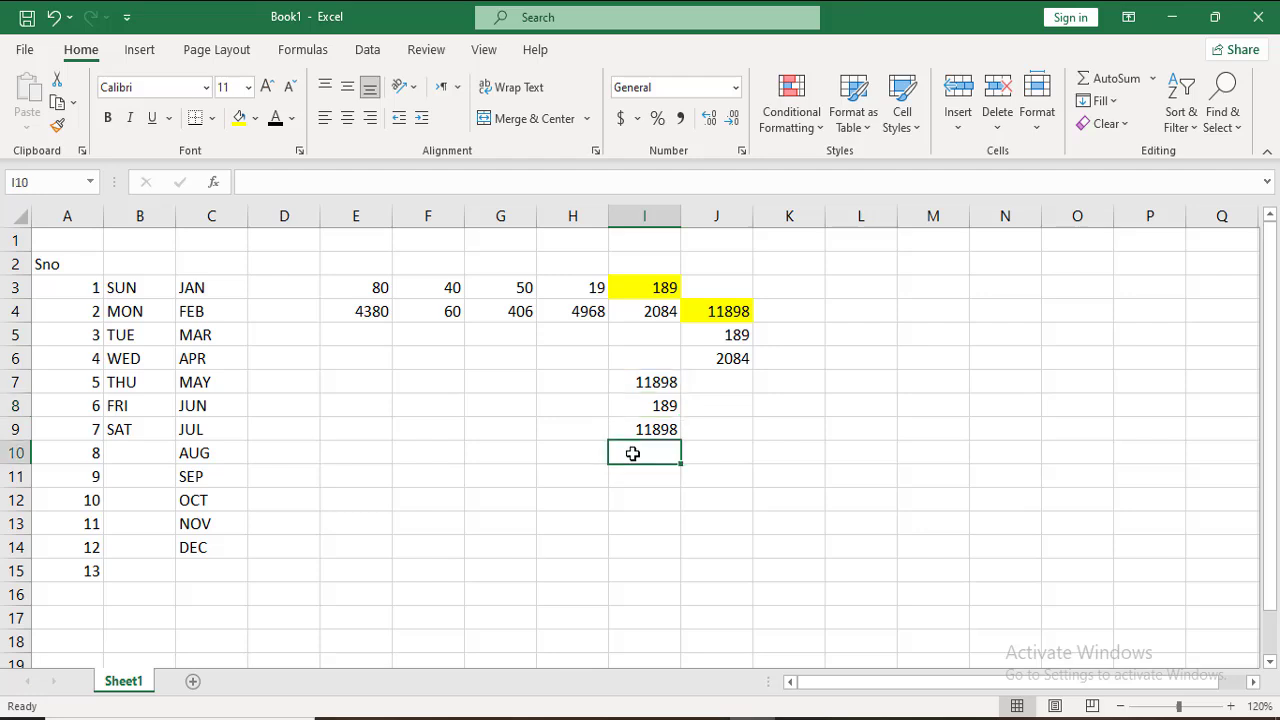
type("=")
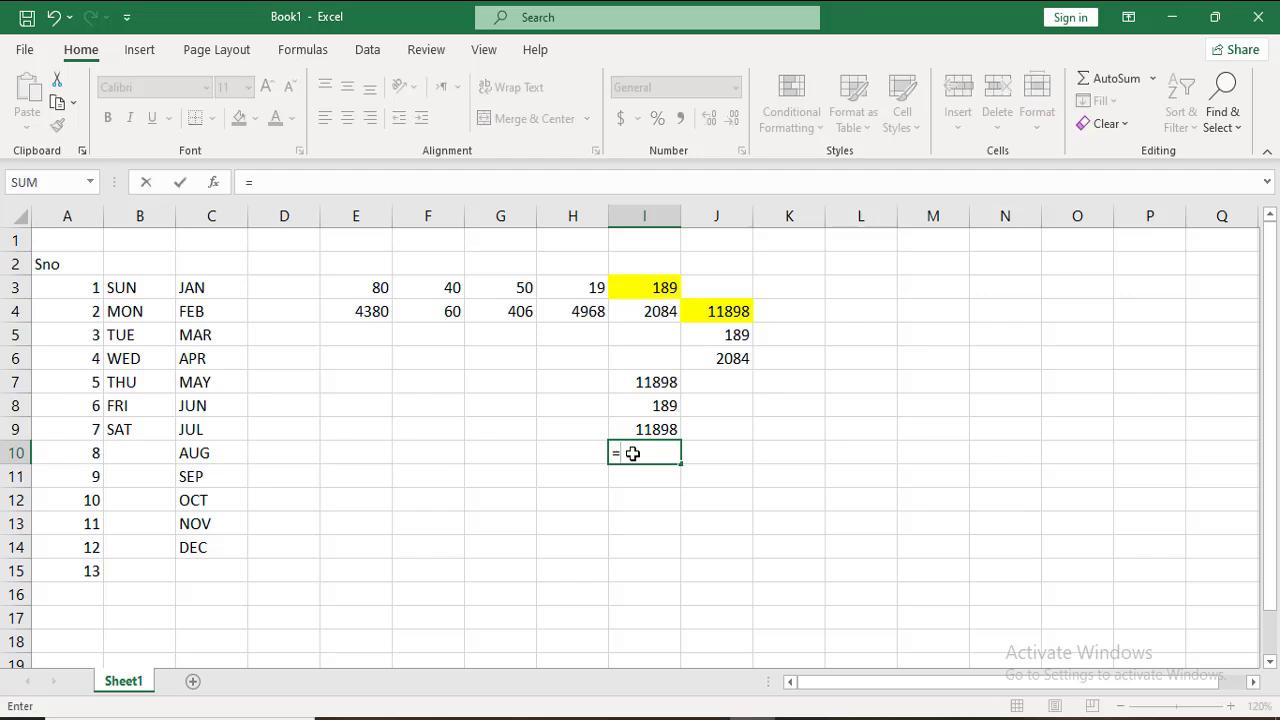
left_click(655, 382)
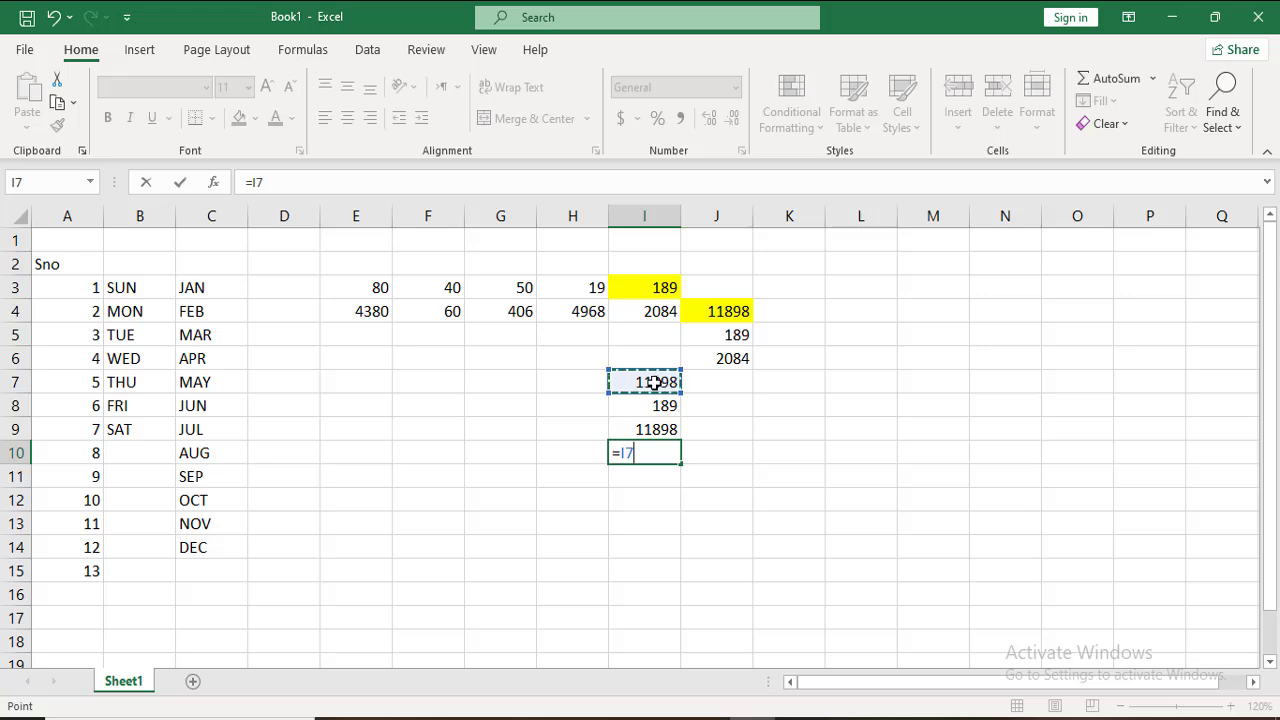
type("-")
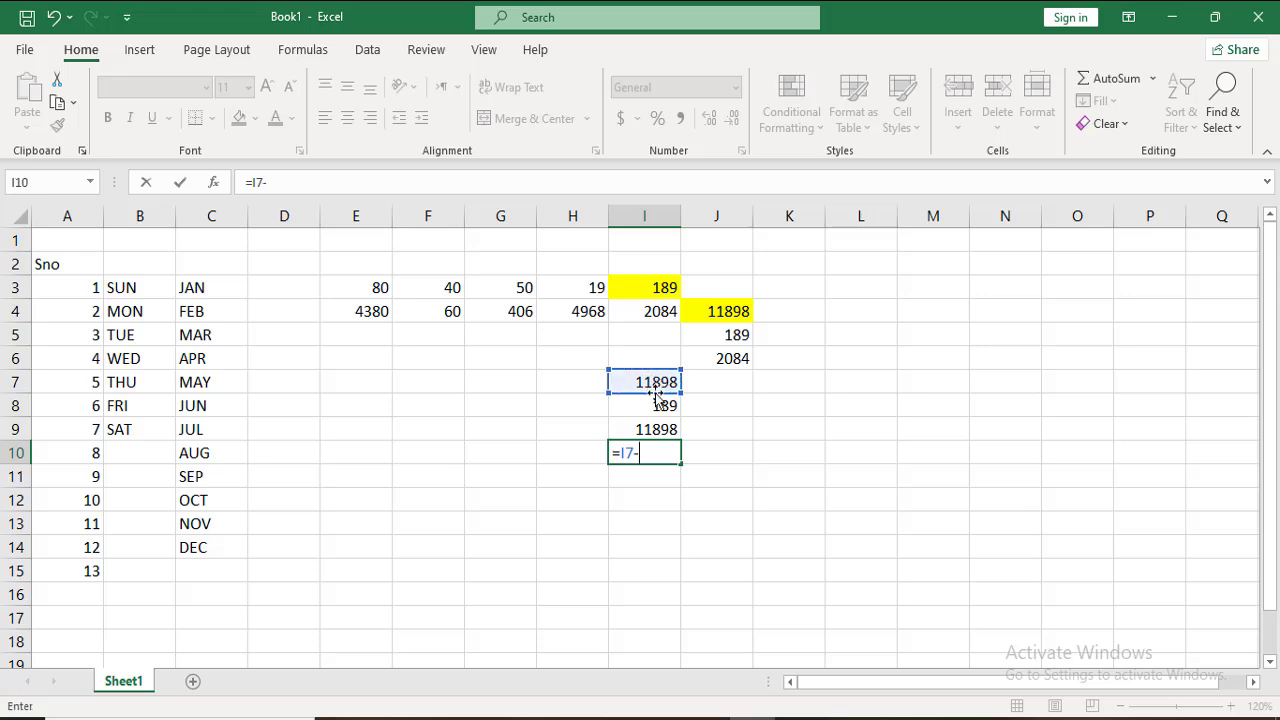
left_click(664, 410)
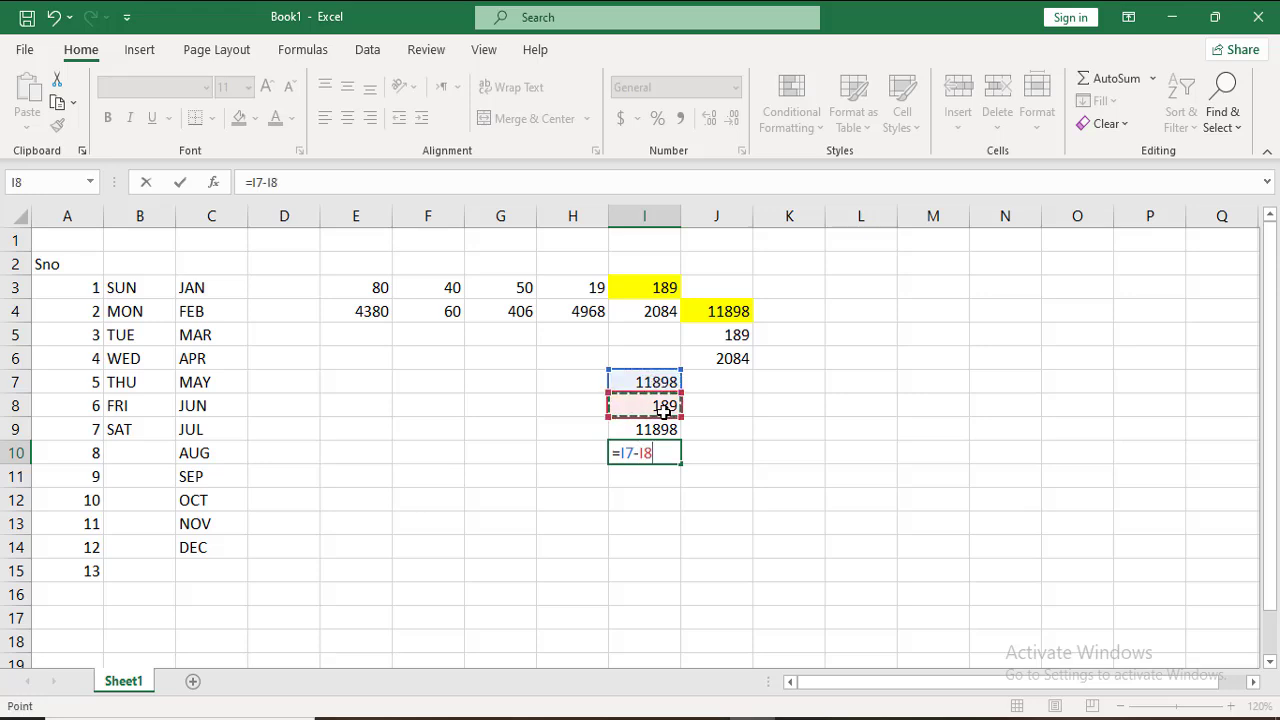
key("Return")
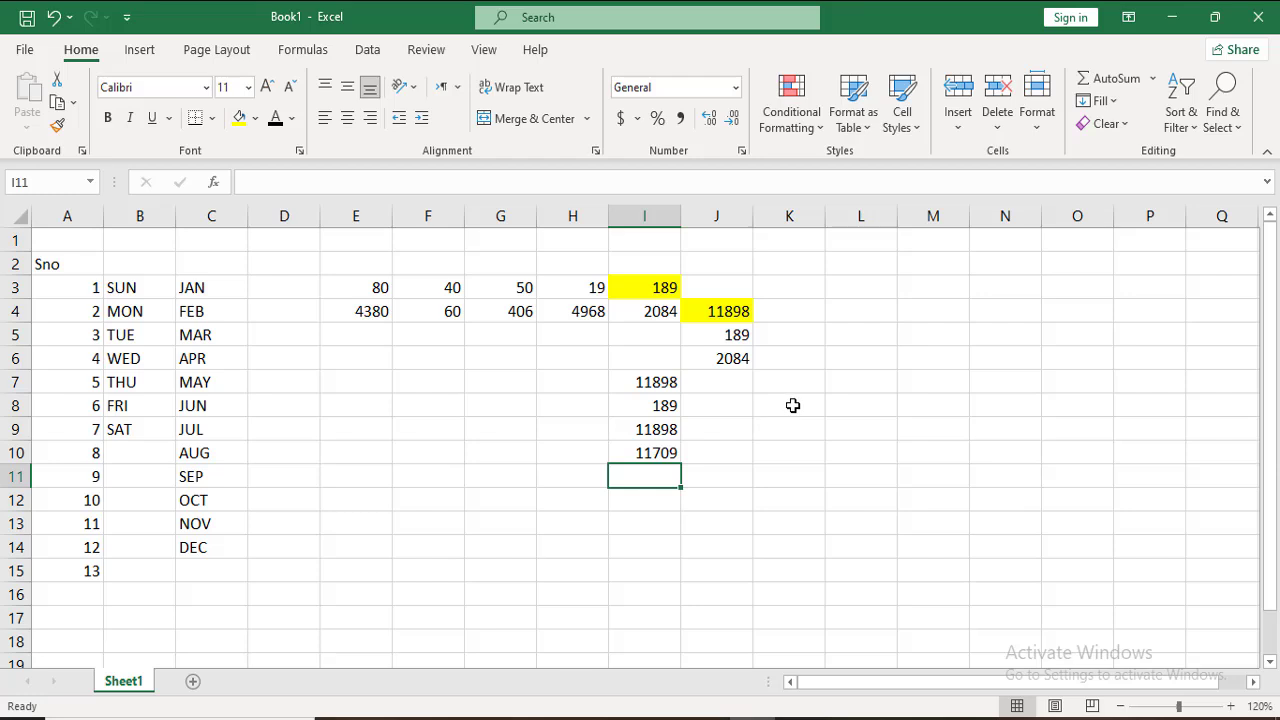
Enter 24068685 in cell K8 and 2957 in cell L8
left_click(793, 405)
type("24068")
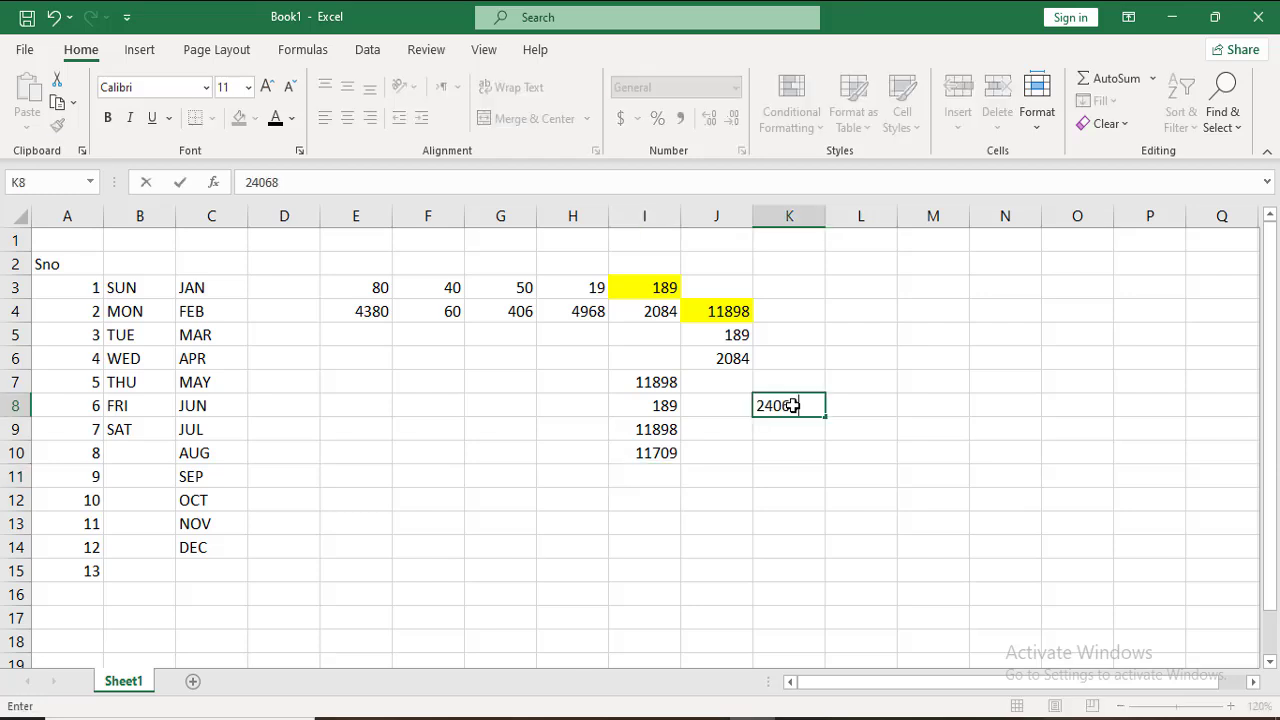
type("685")
key("Tab")
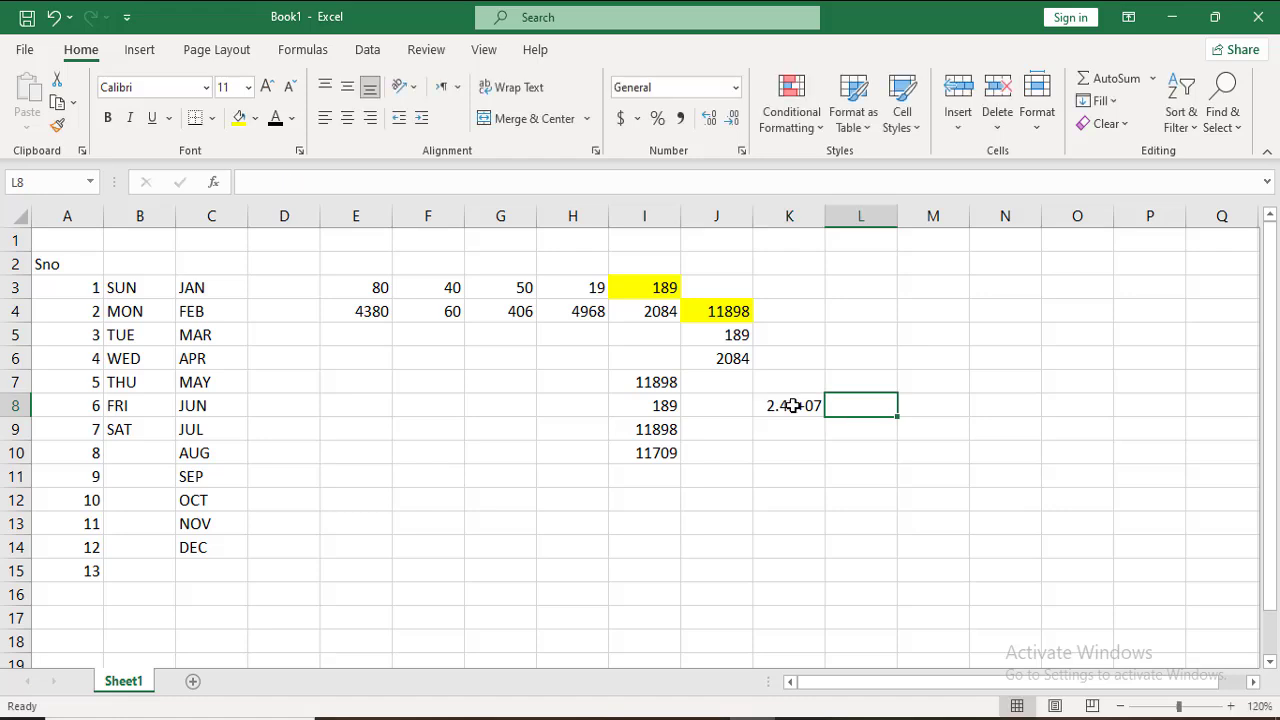
type("2957")
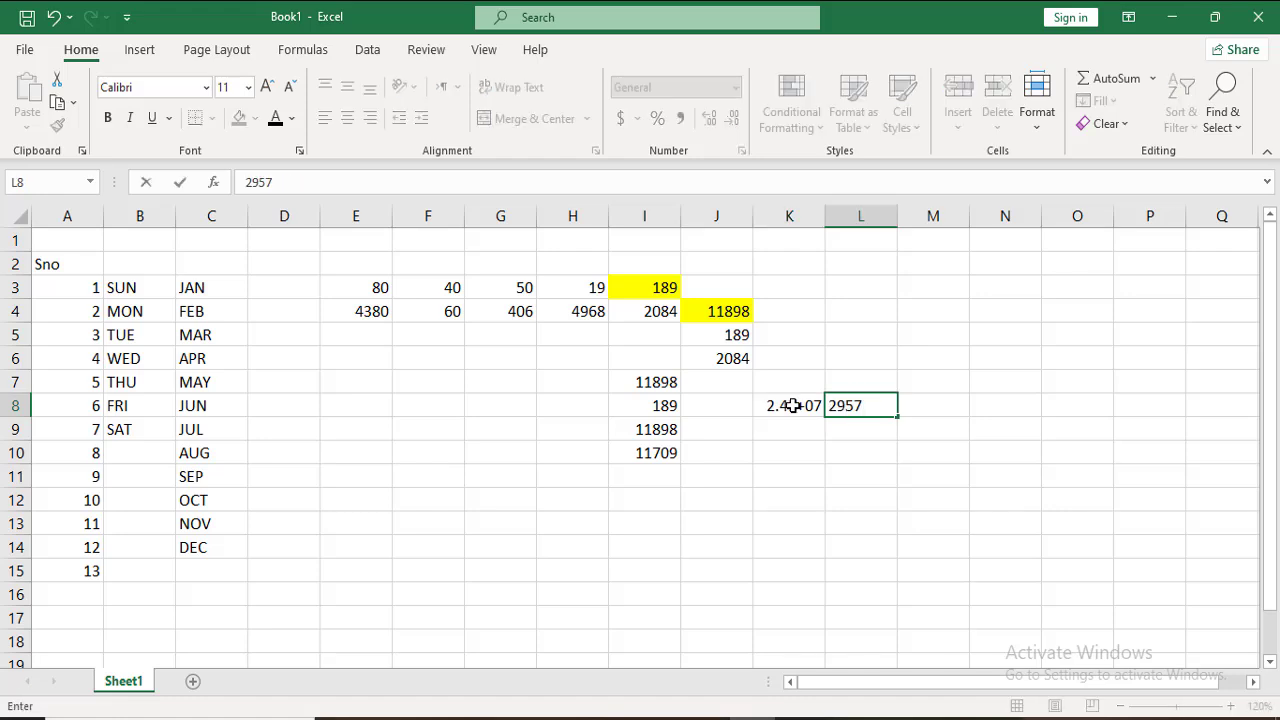
key("Tab")
Subtract L8 from K8 with the formula =K8-L8 in cell M8
type("=")
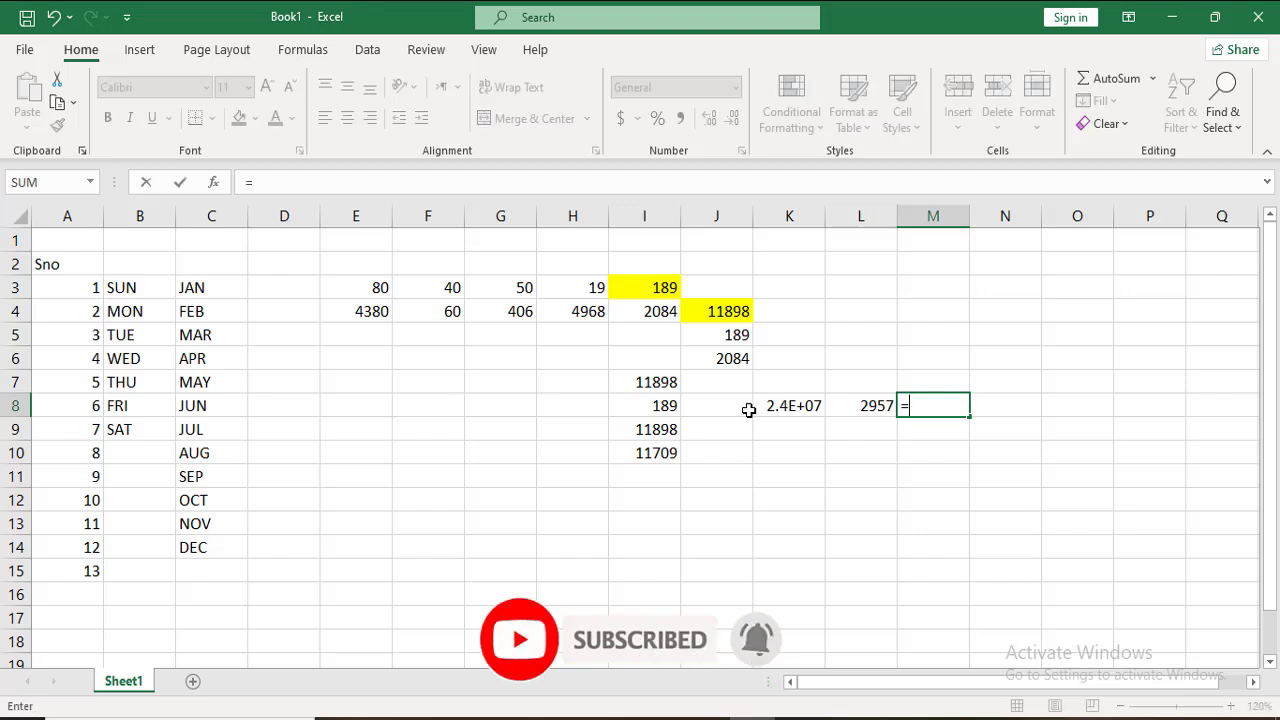
left_click(792, 405)
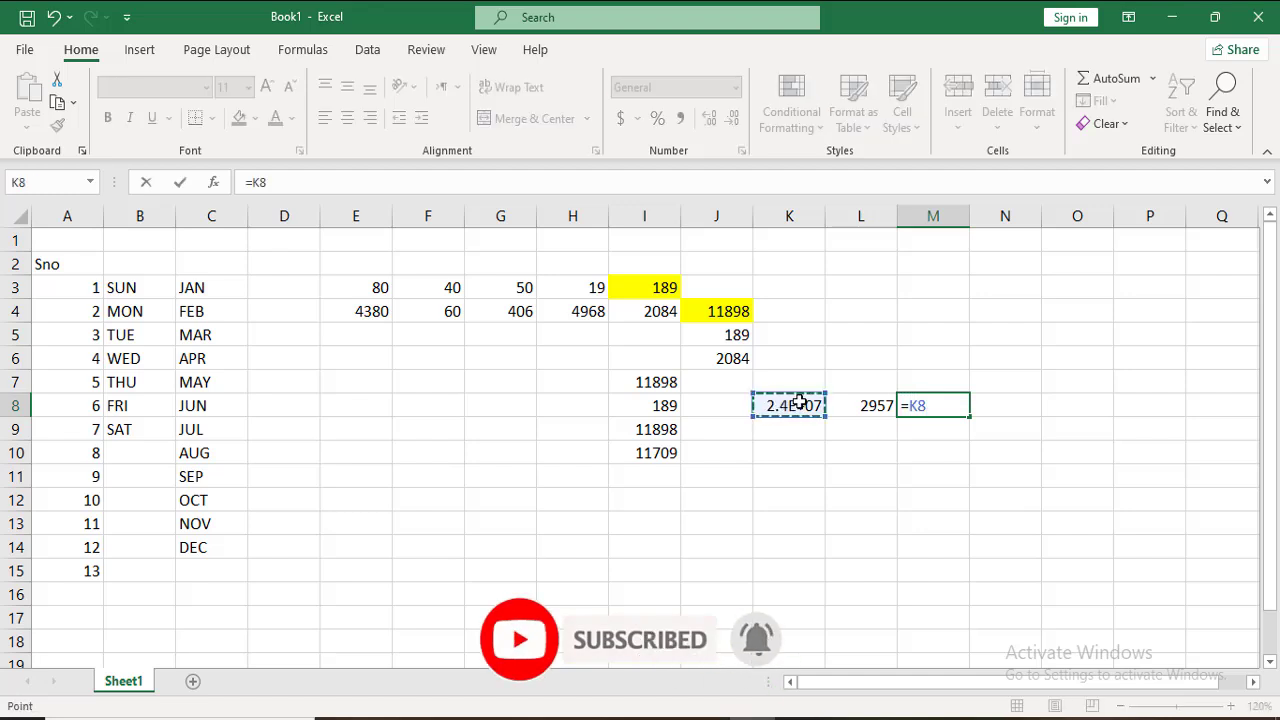
type("-")
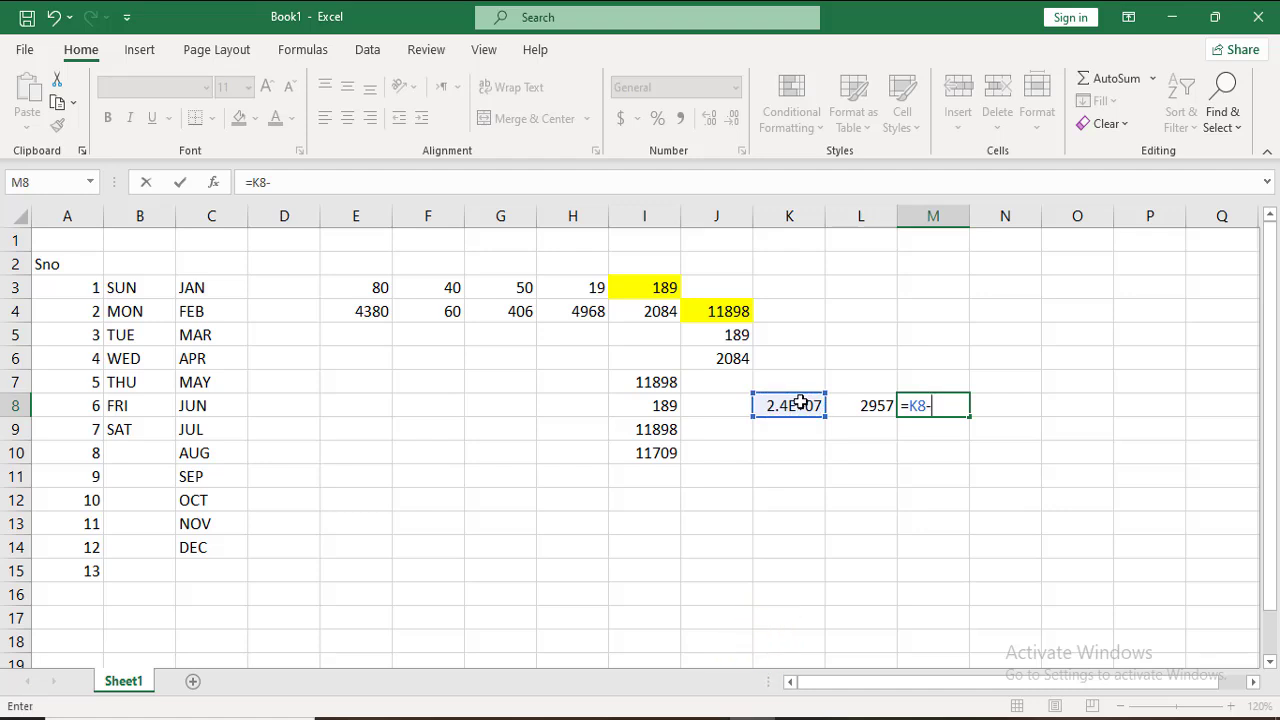
left_click(862, 404)
key("Return")
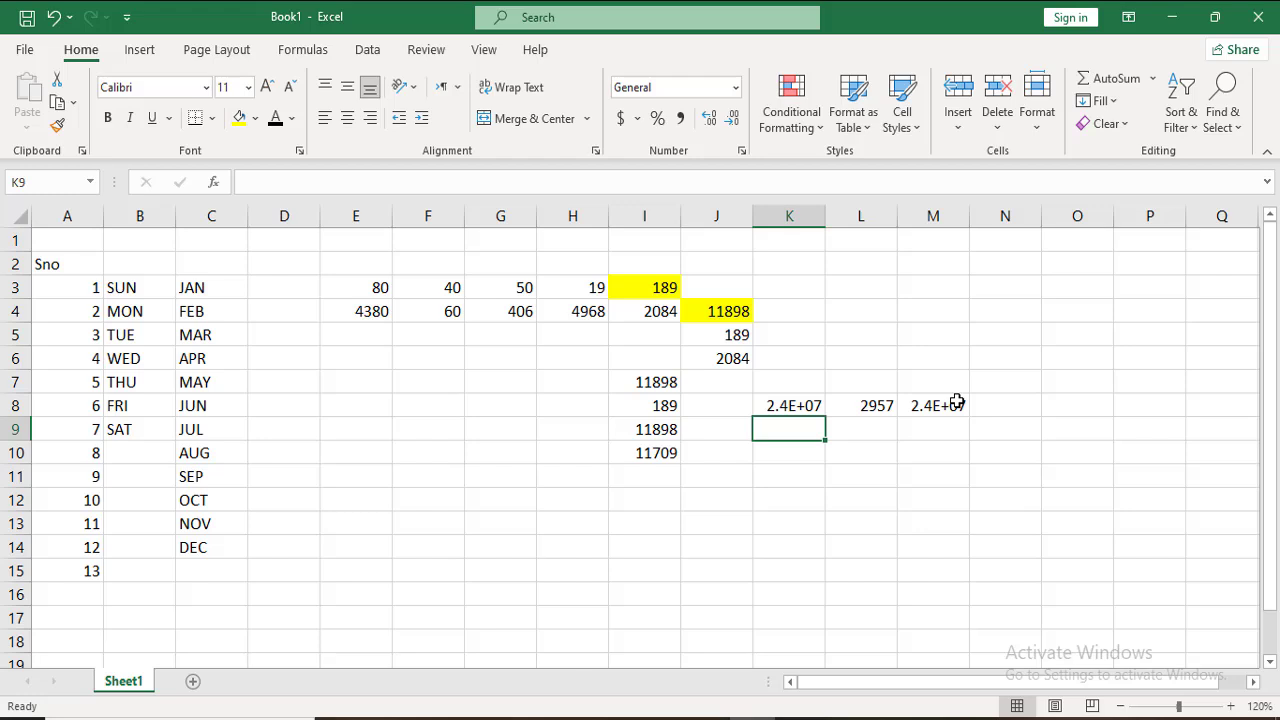
Enter 23962386 in cell K10 and 456 in cell L10
key("Down")
type("23962386")
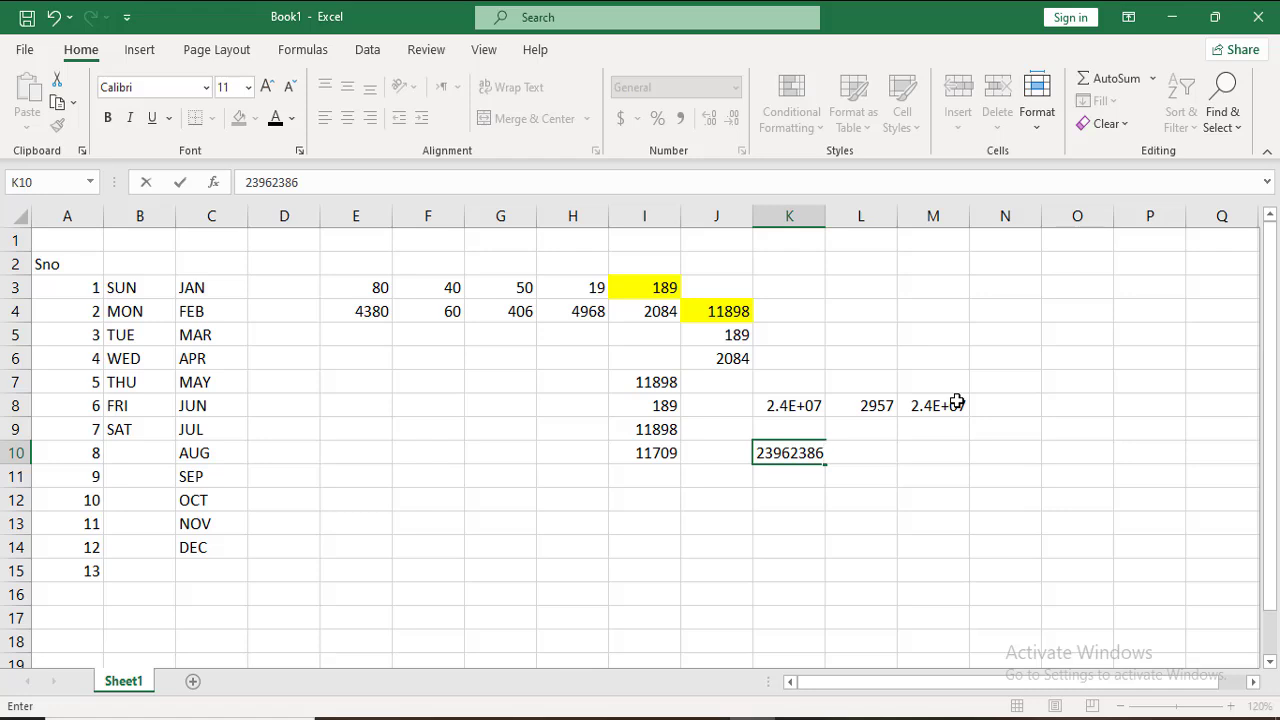
key("Tab")
type("456")
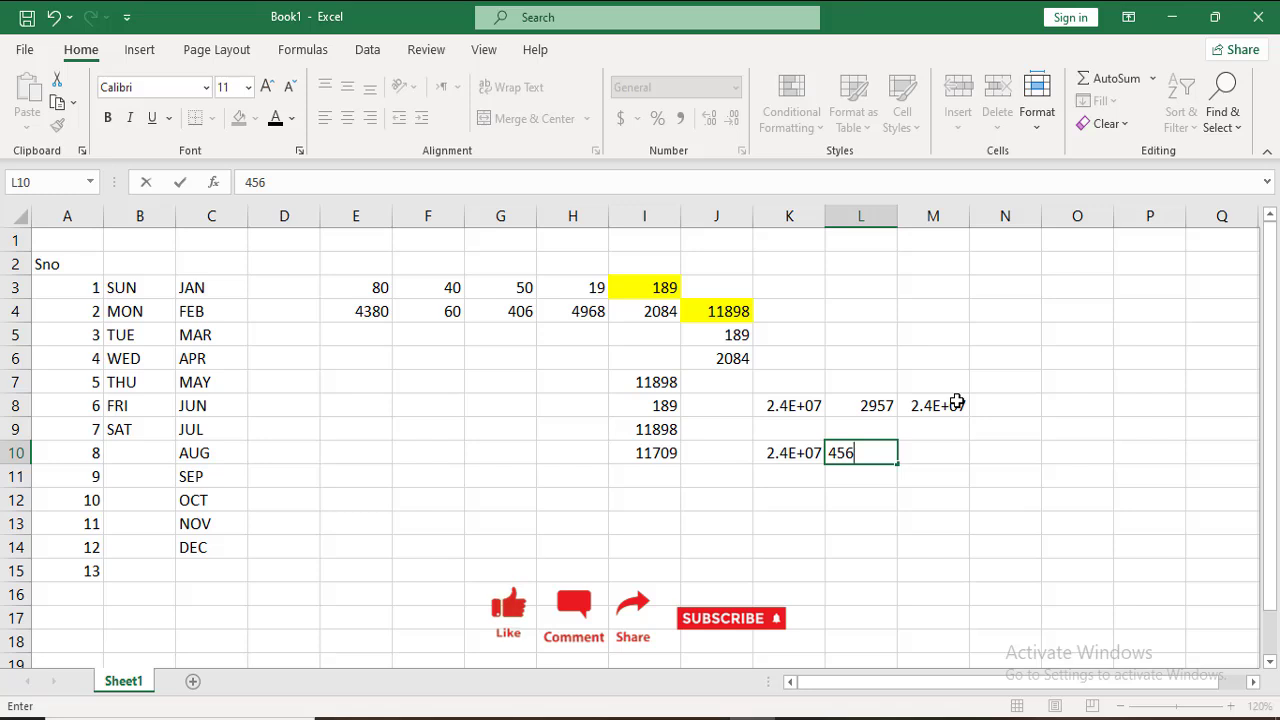
key("Tab")
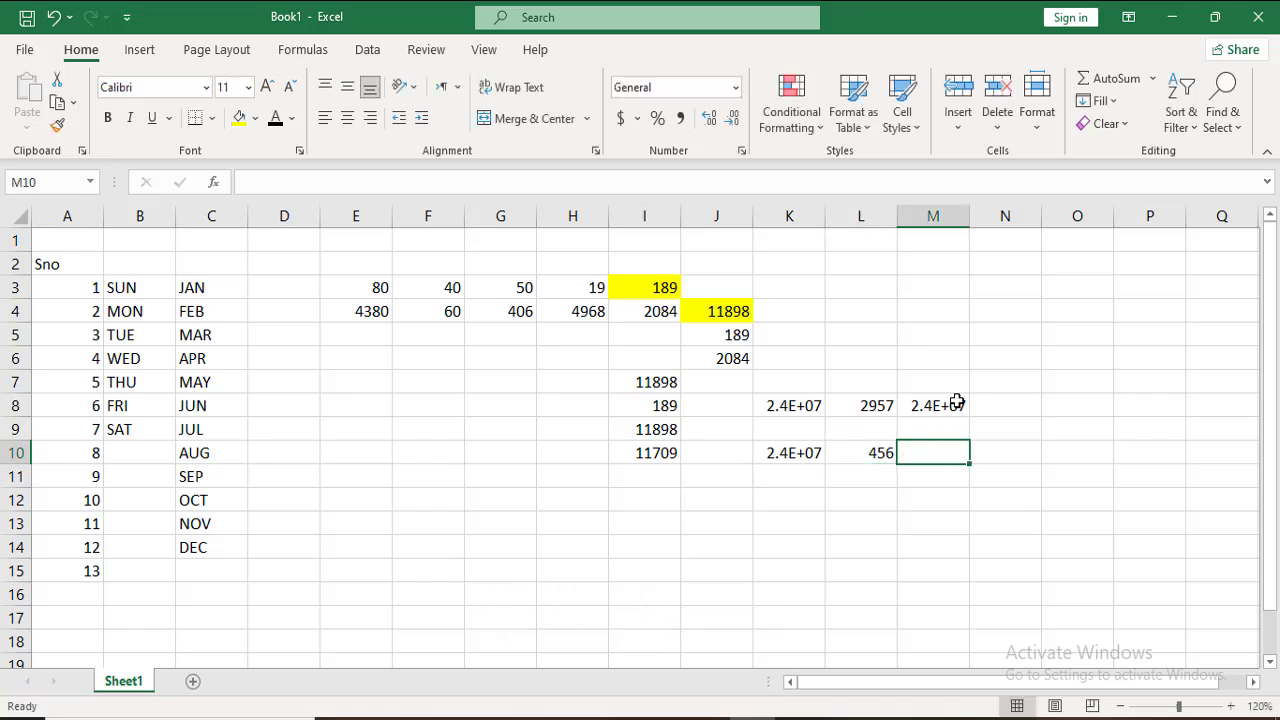
Multiply K10 by L10 with the formula =K10*L10 in cell M10
type("=")
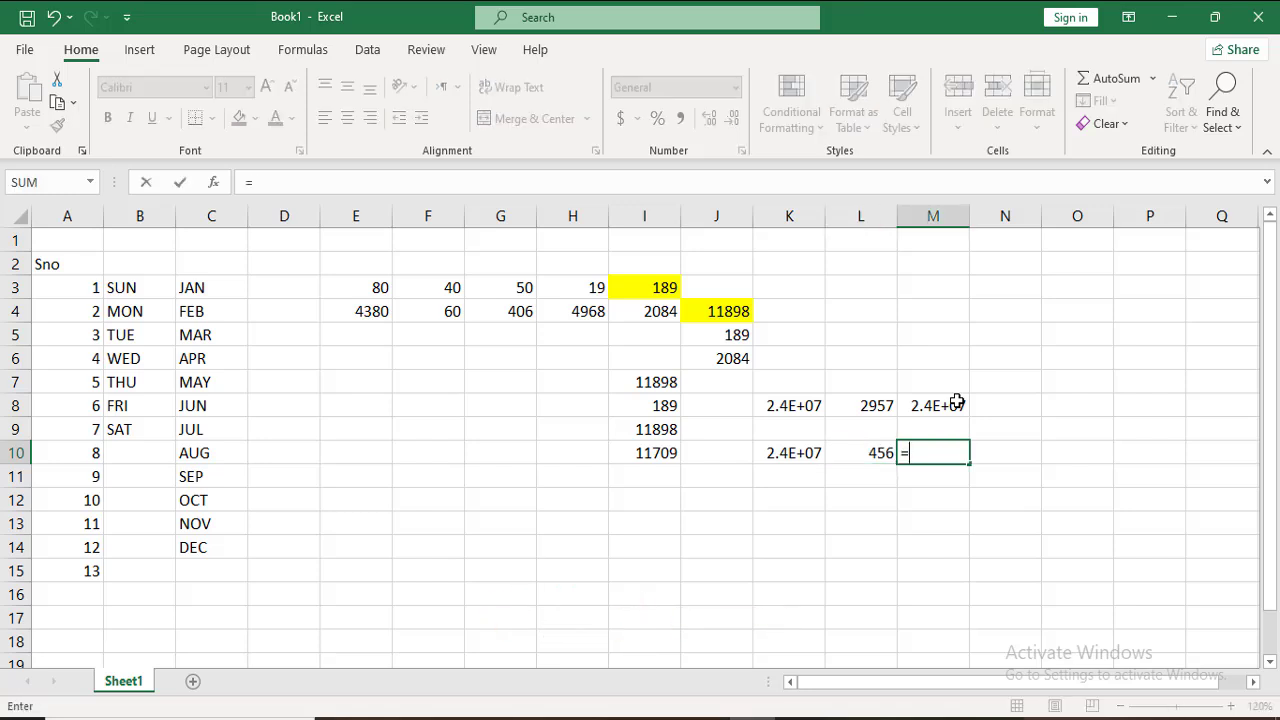
left_click(792, 454)
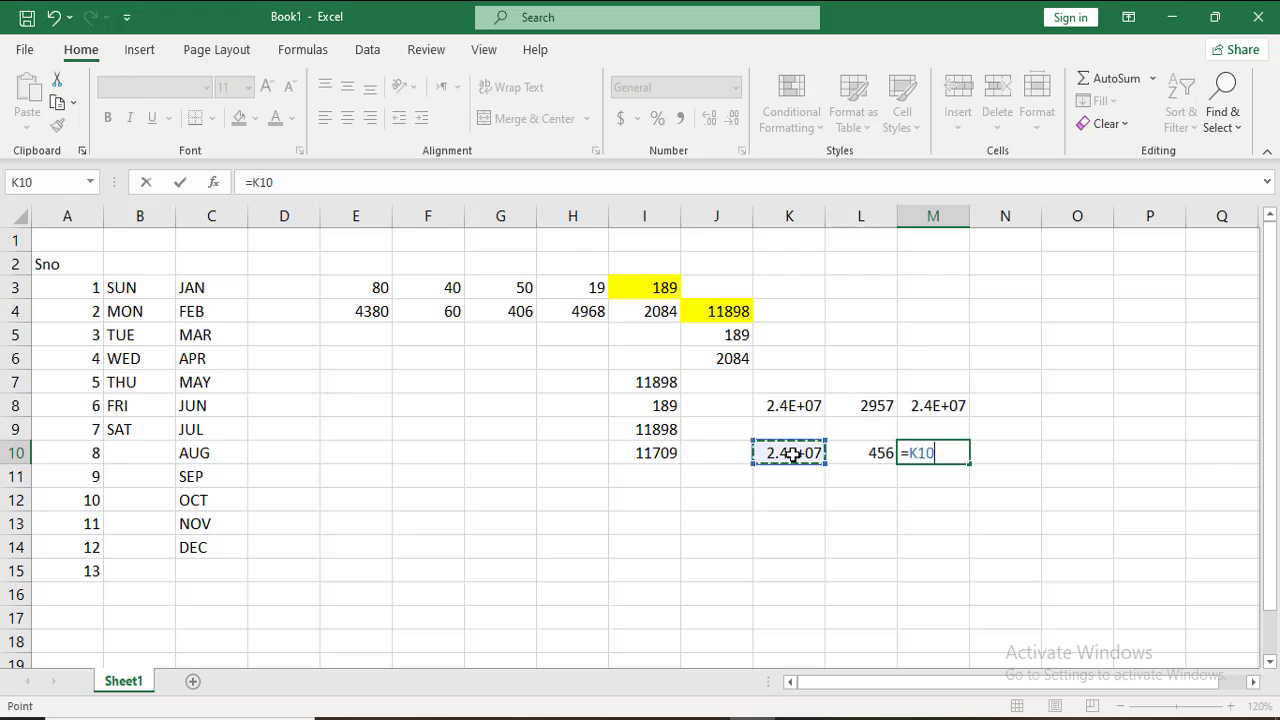
type("*")
left_click(874, 453)
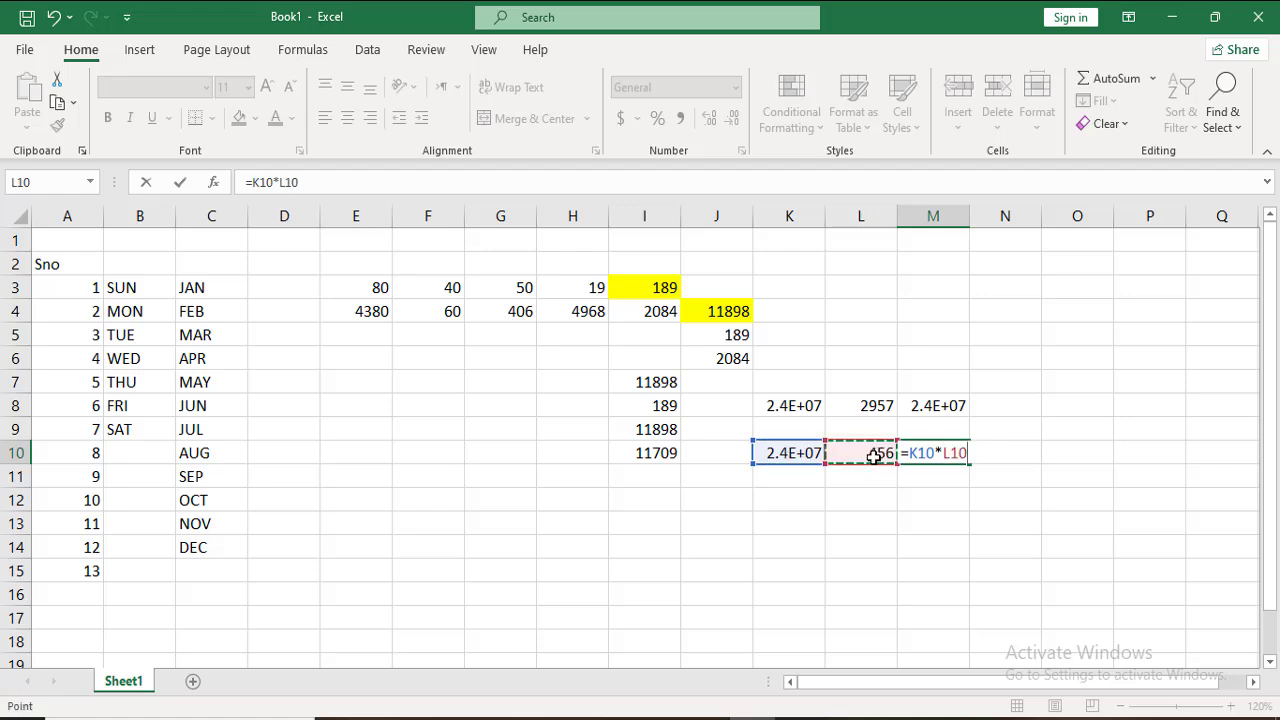
key("Return")
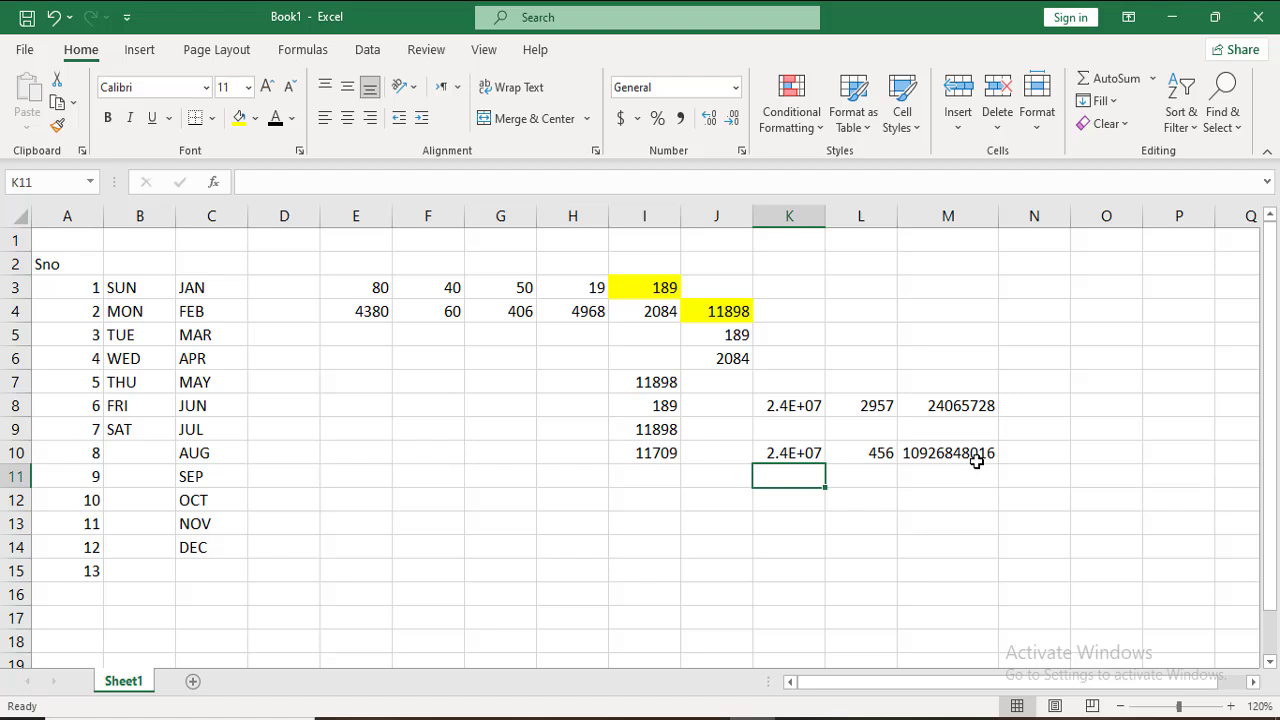
Enter 34085 in cell H12, 90 in cell J12 and 6 in cell K12
left_click(557, 502)
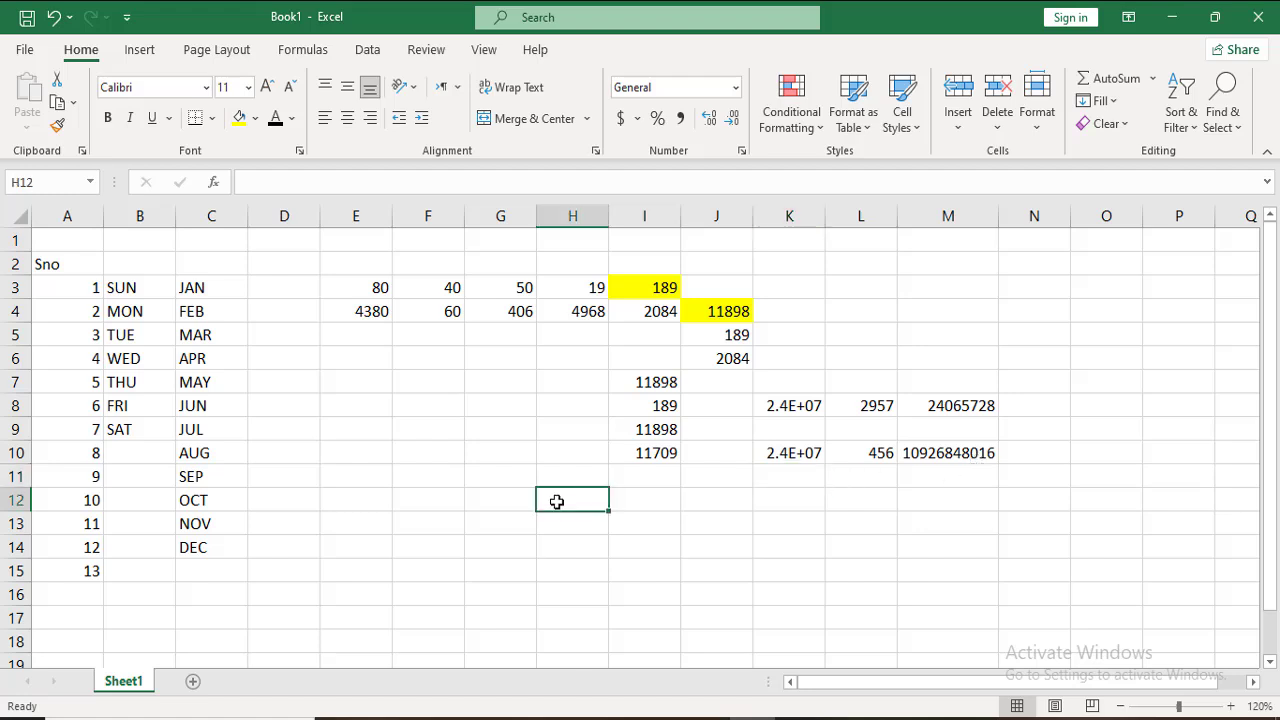
type("34085")
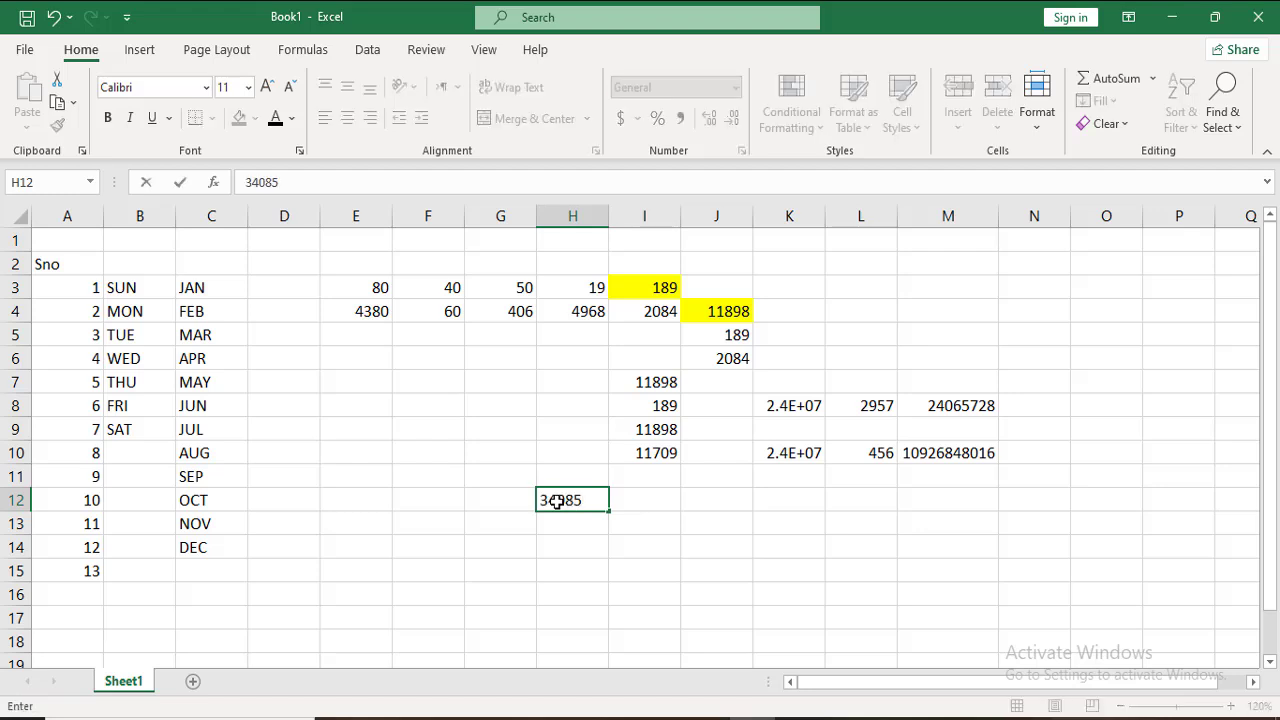
left_click(697, 499)
type("90")
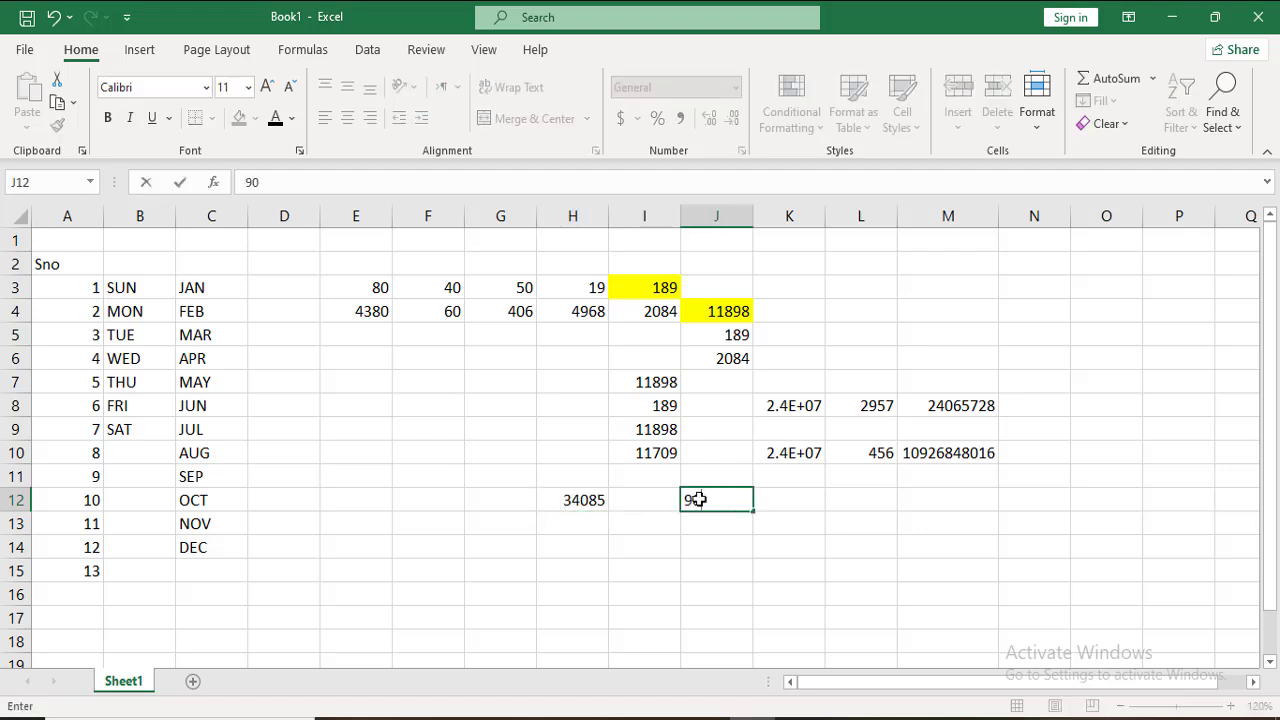
key("Tab")
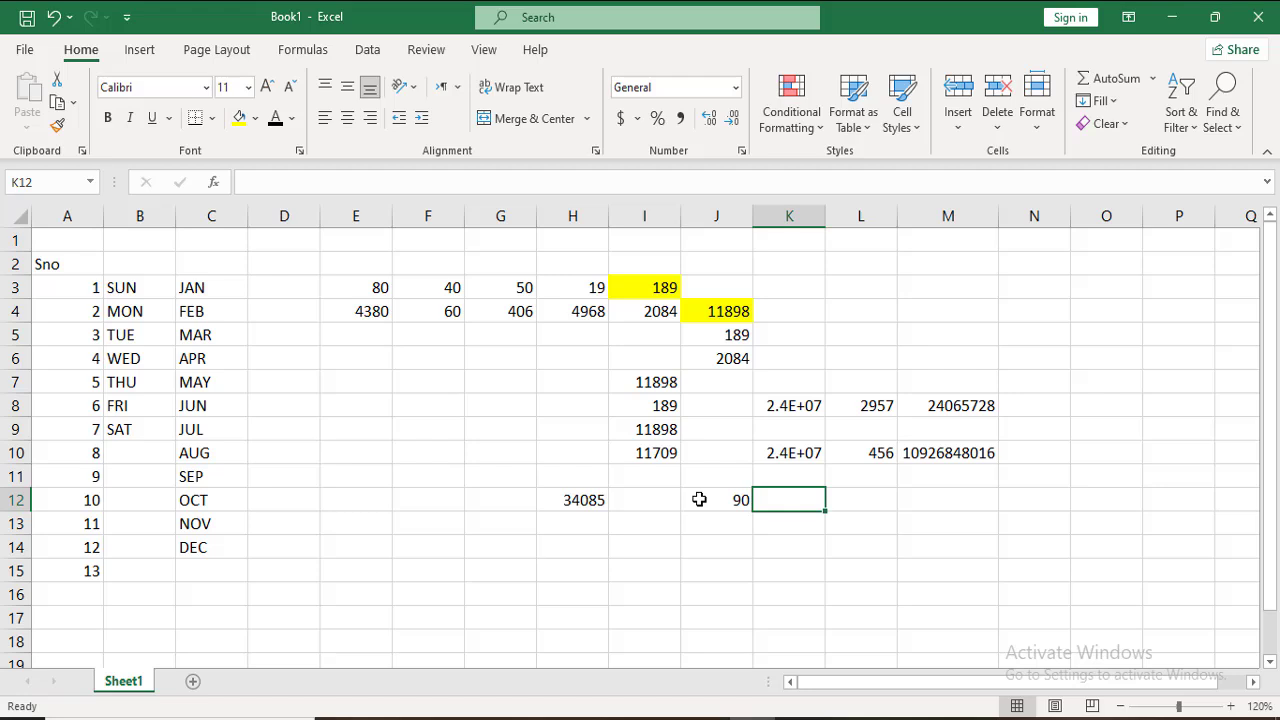
type("6")
key("Tab")
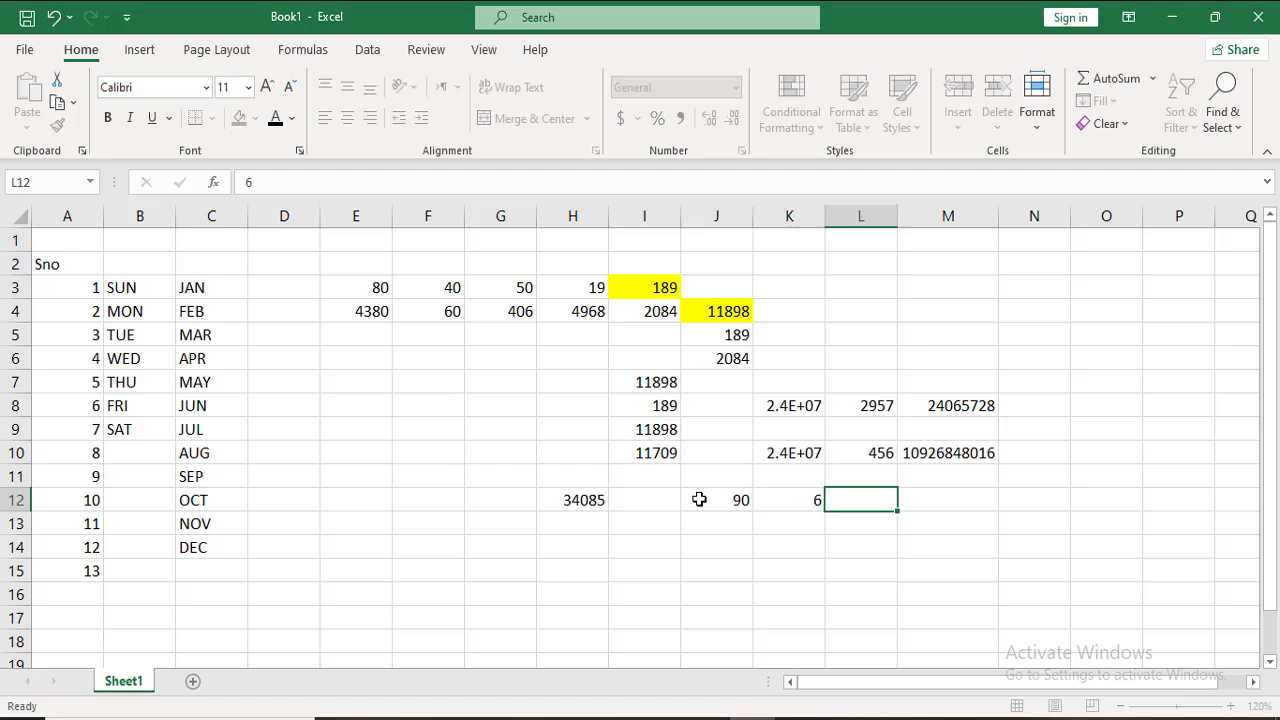
Multiply J12 by K12 with the formula =J12*K12 in cell L12
type("=")
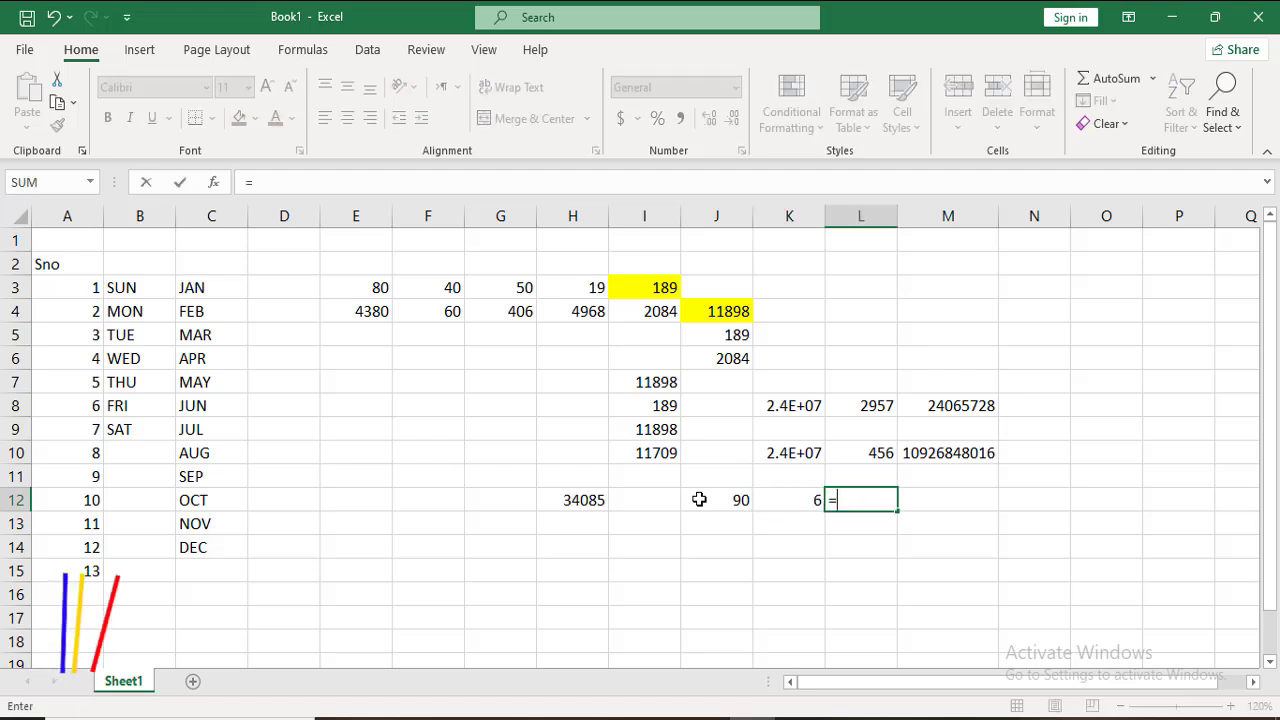
left_click(733, 499)
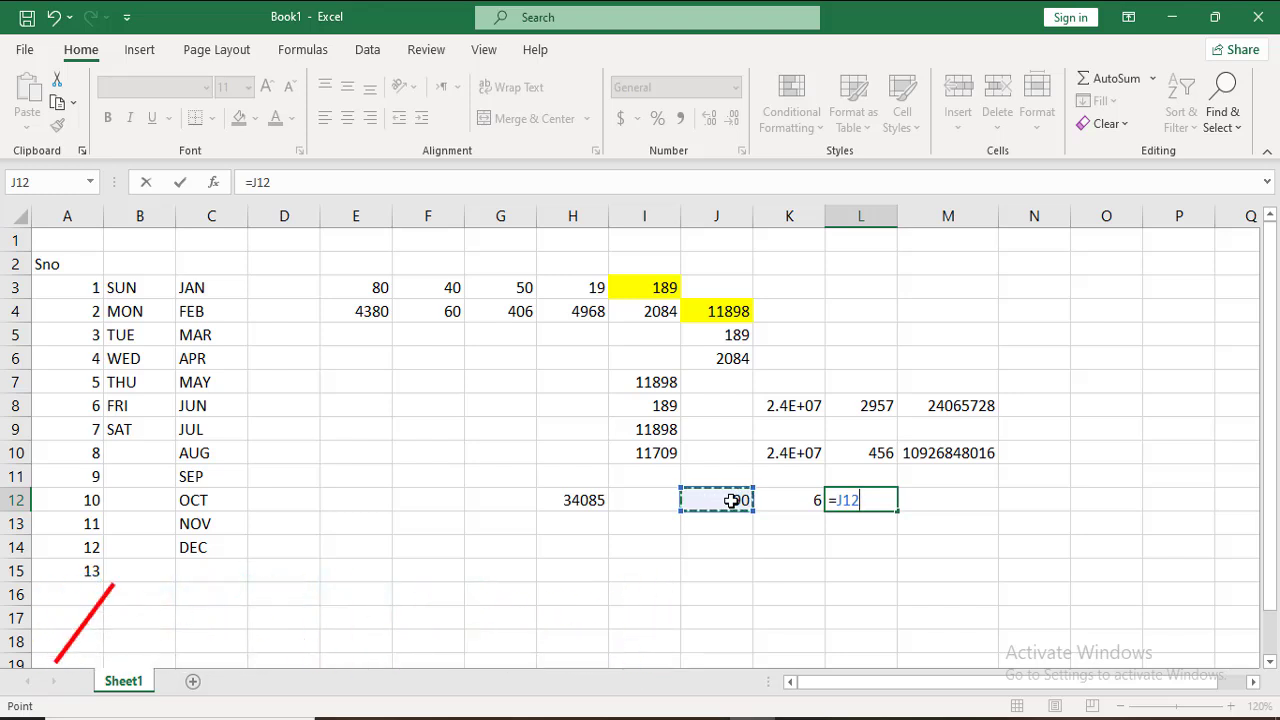
type("*")
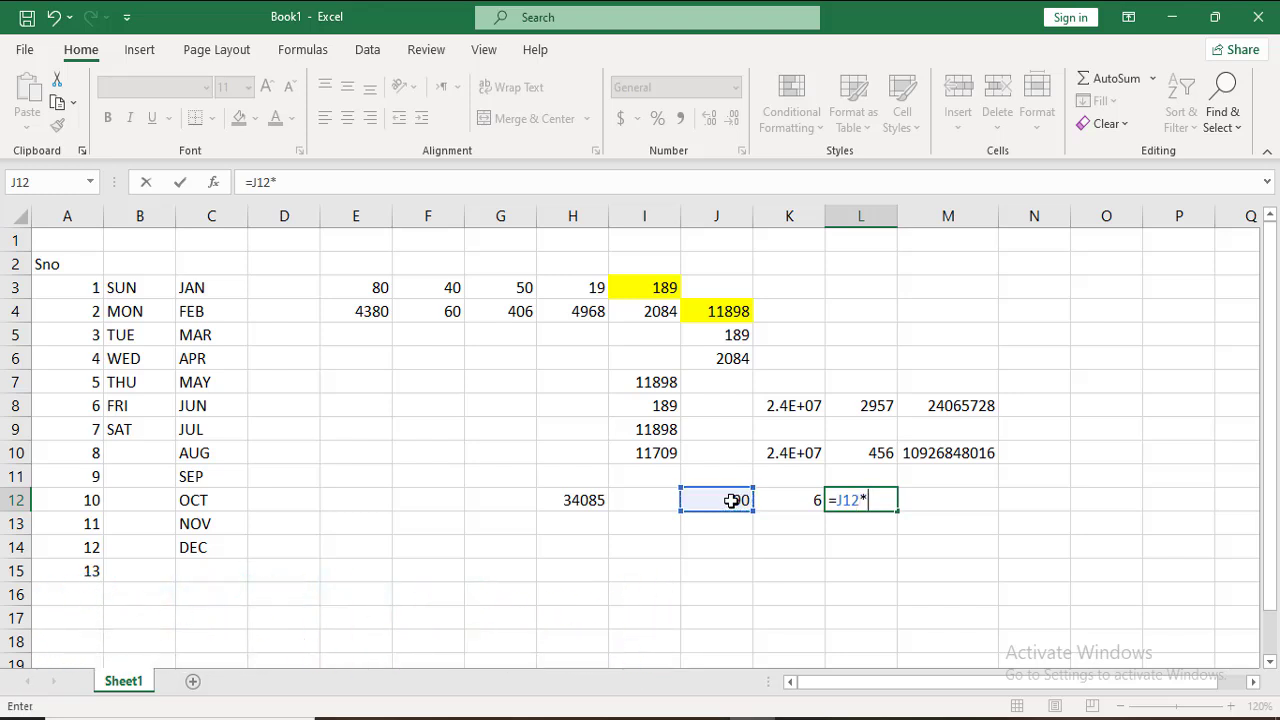
left_click(792, 506)
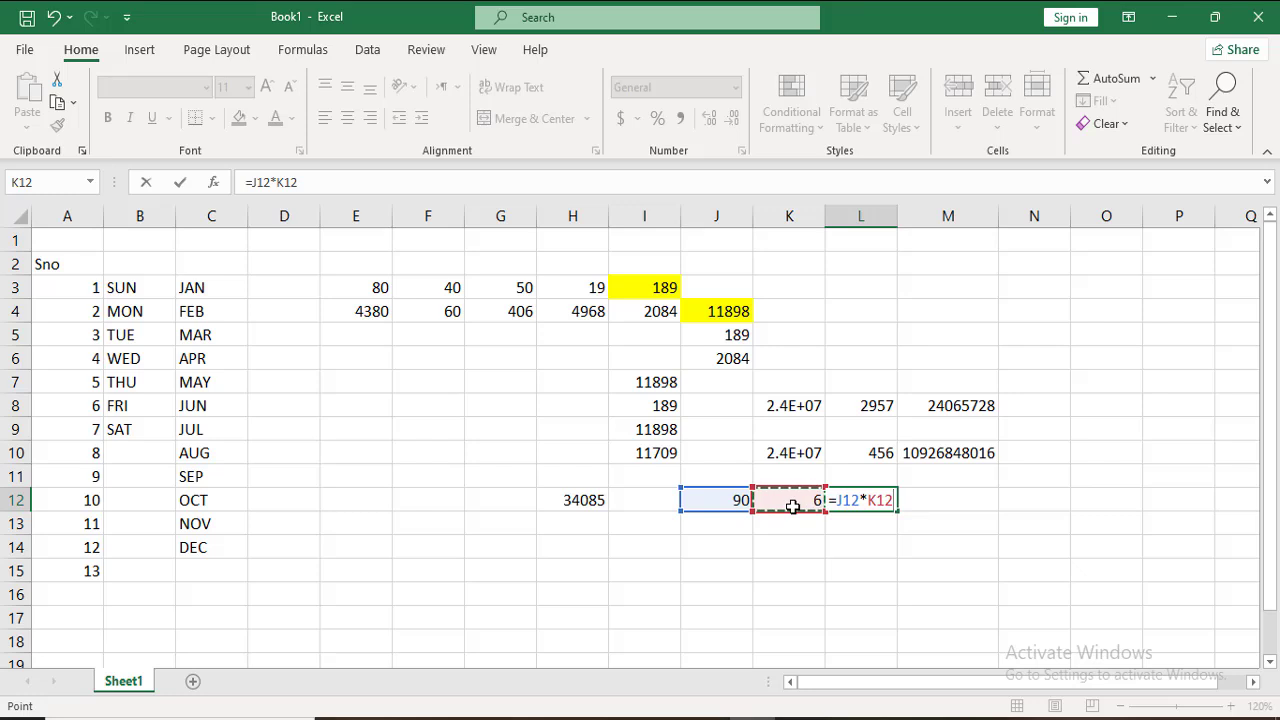
key("Return")
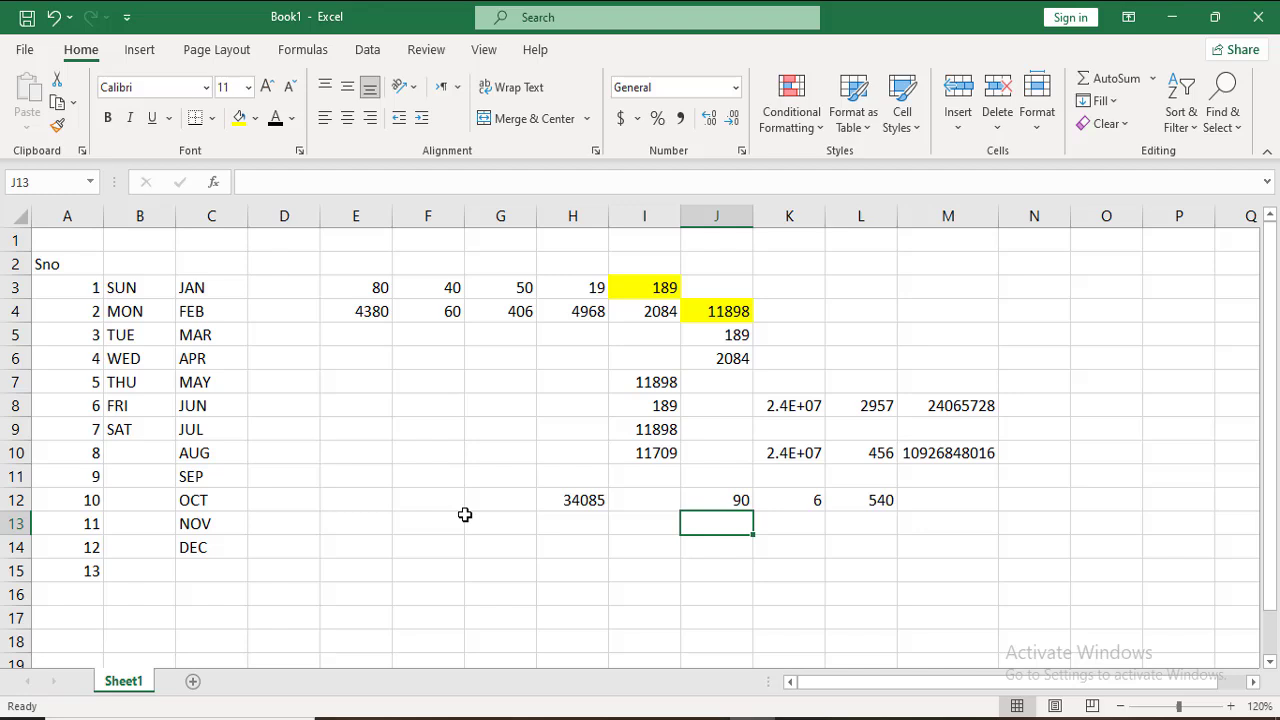
Enter 1100 in cell I14 and 873 in cell J14
left_click(417, 549)
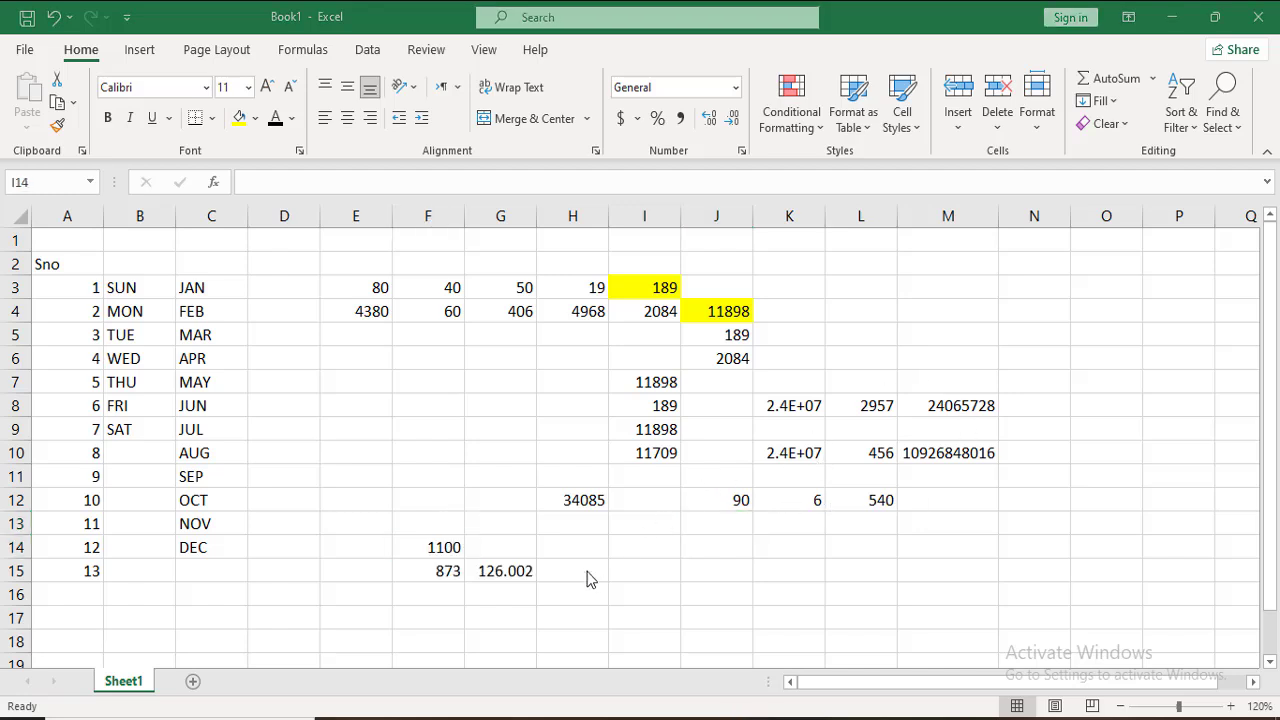
left_click(631, 556)
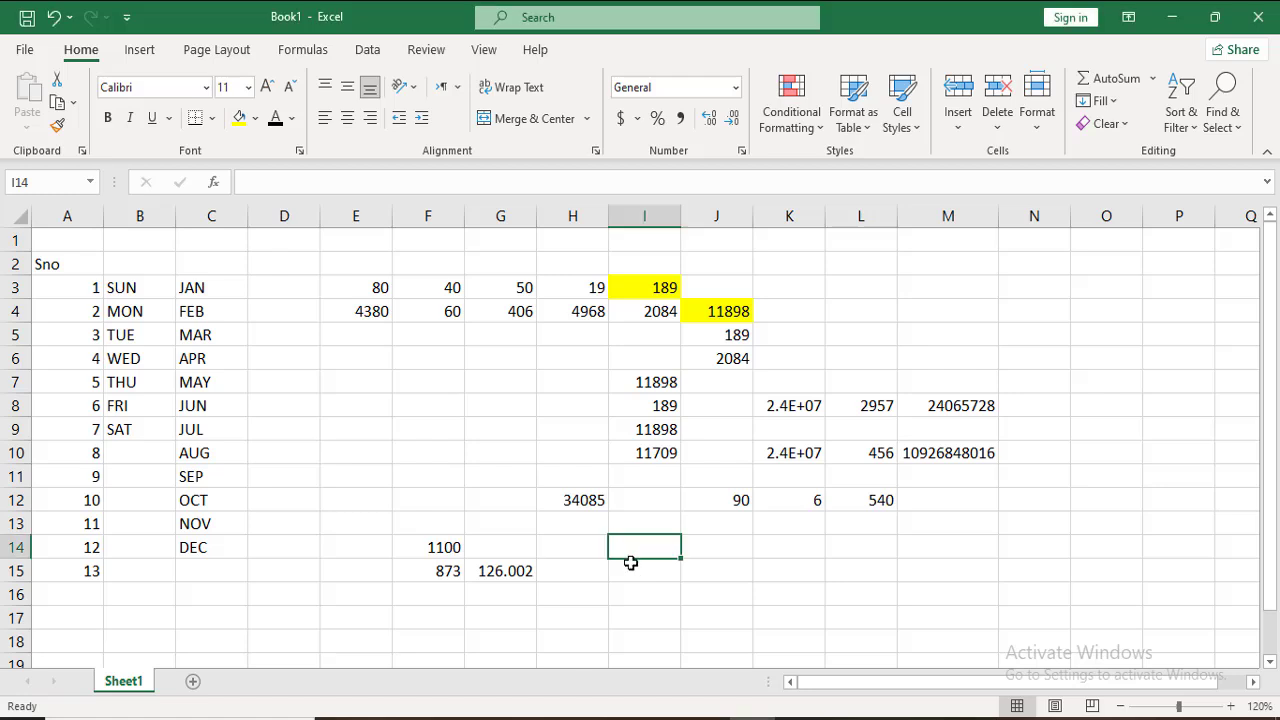
type("11")
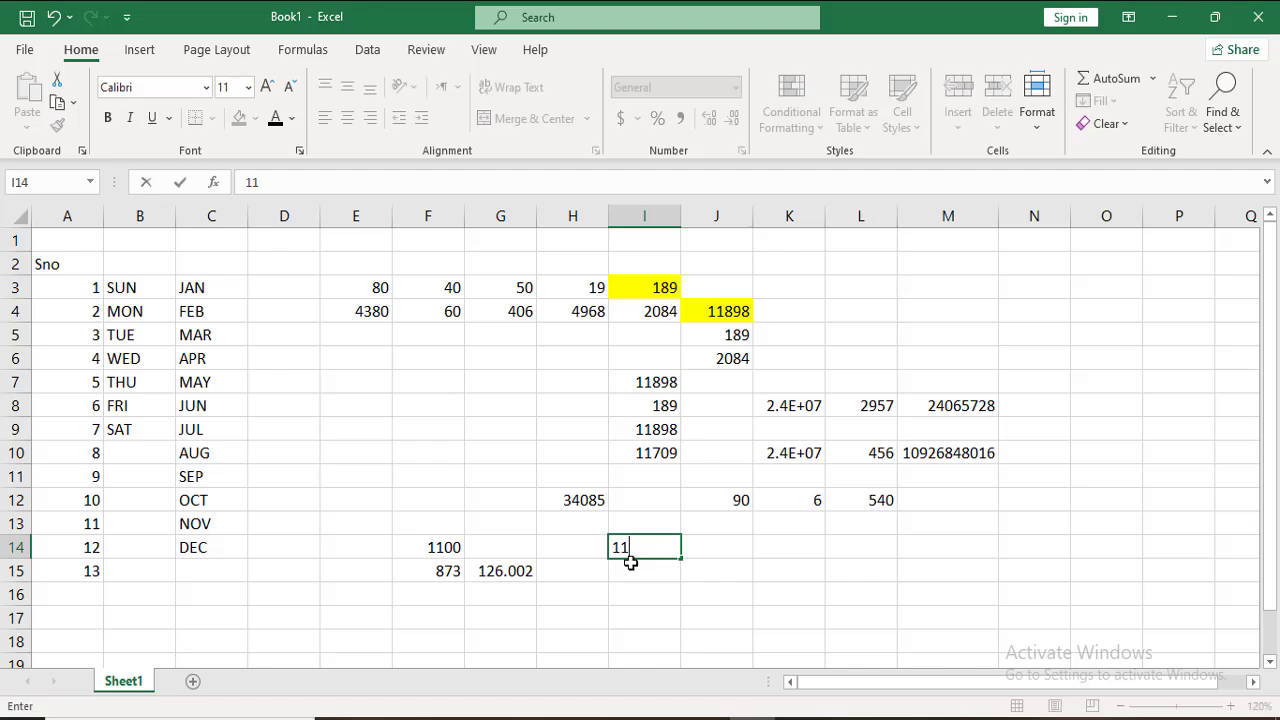
type("00")
key("Tab")
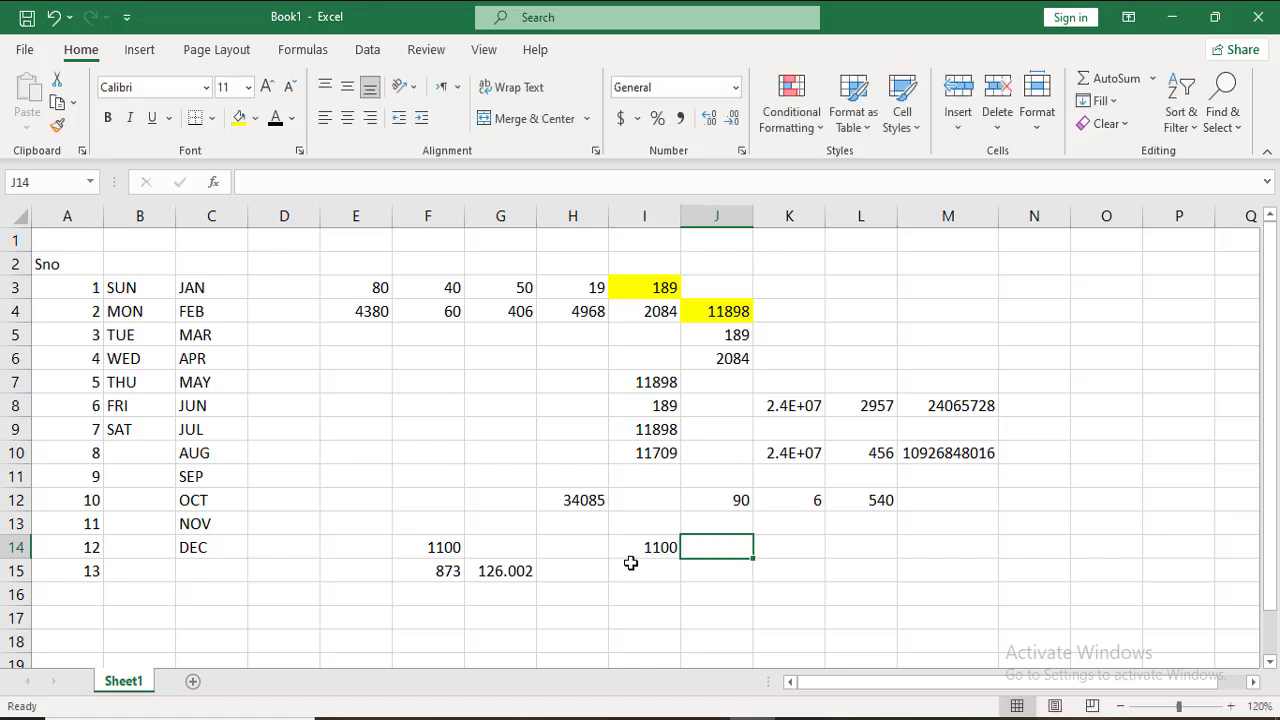
type("873")
key("Tab")
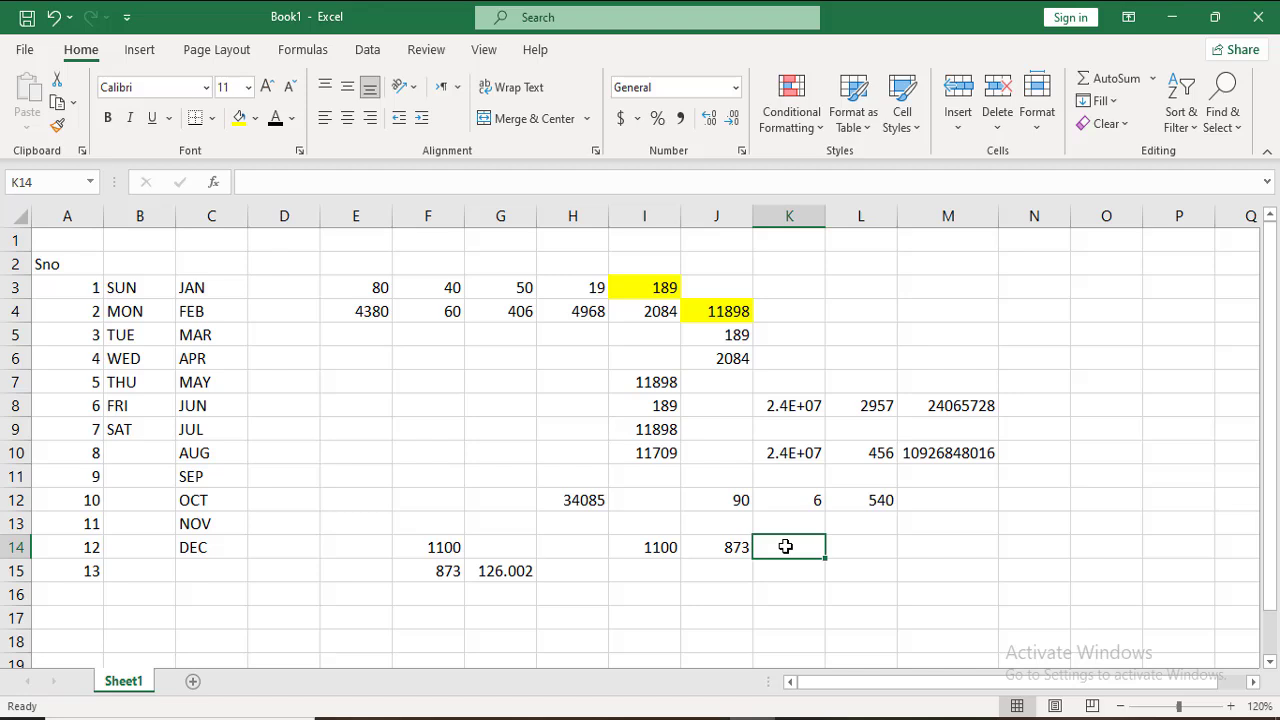
Calculate J14 as a percentage of I14 with the formula =J14*100/I14 in cell K14
type("=")
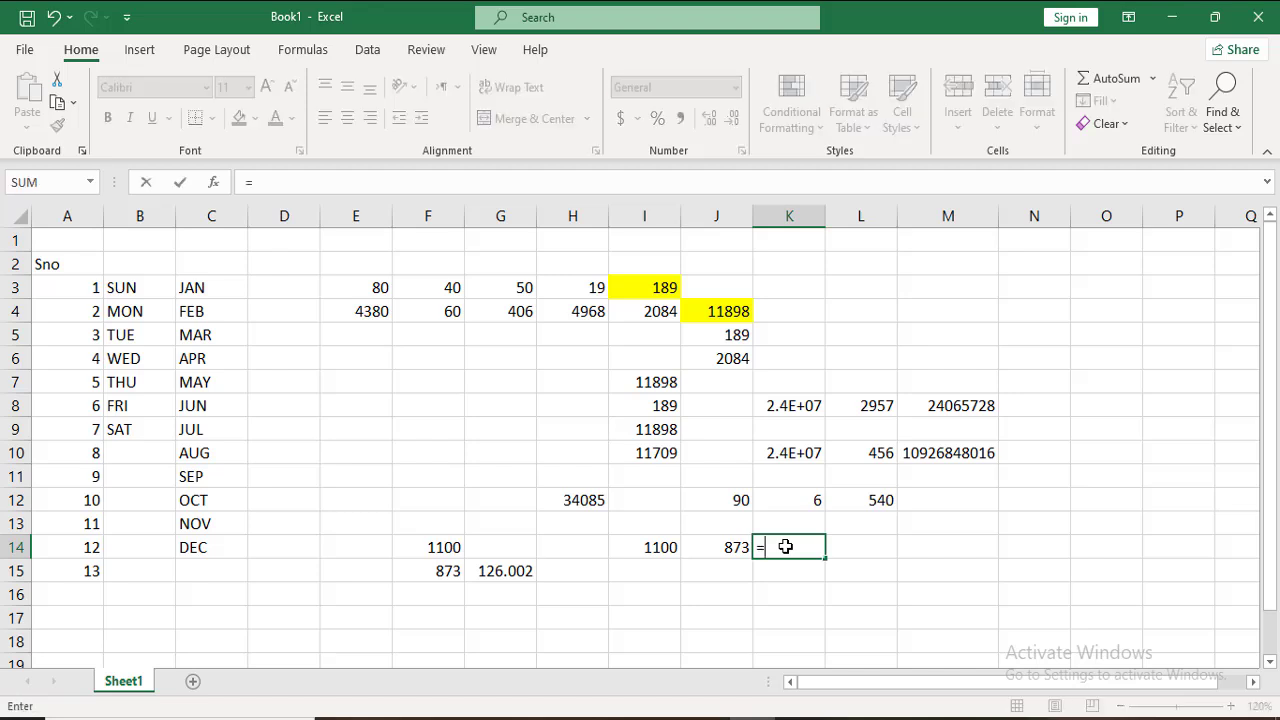
left_click(733, 549)
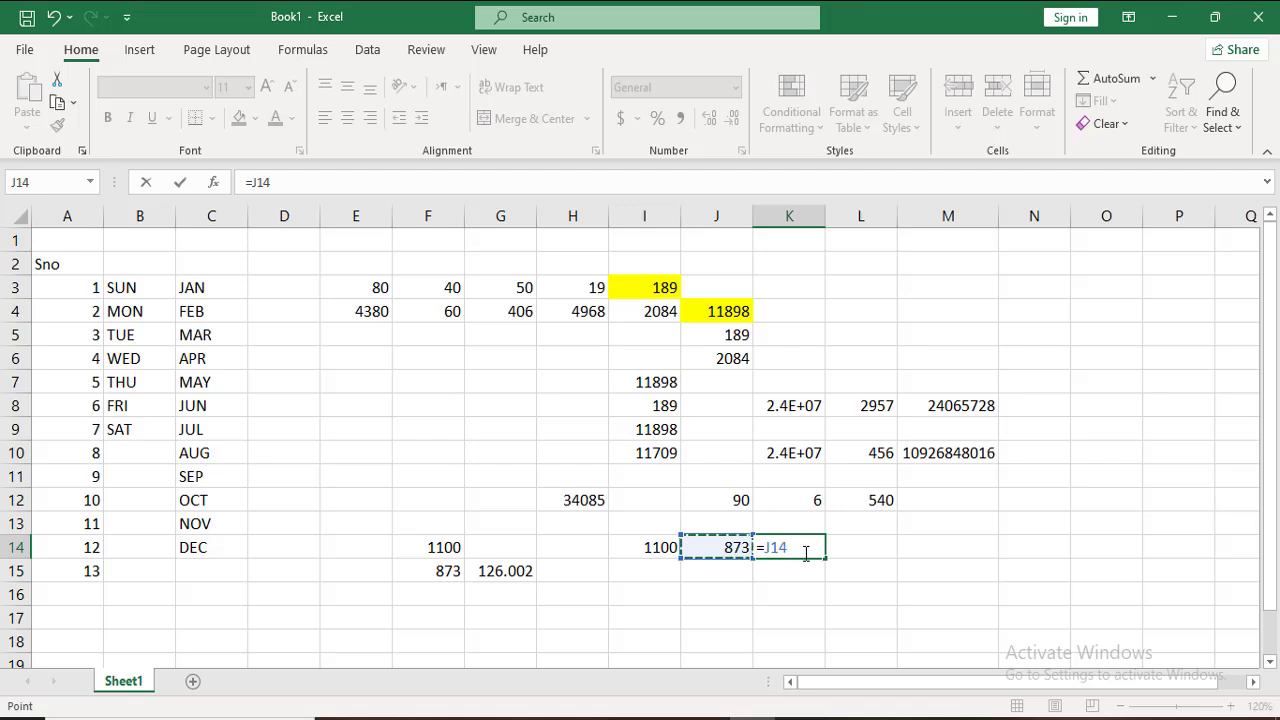
type("*100")
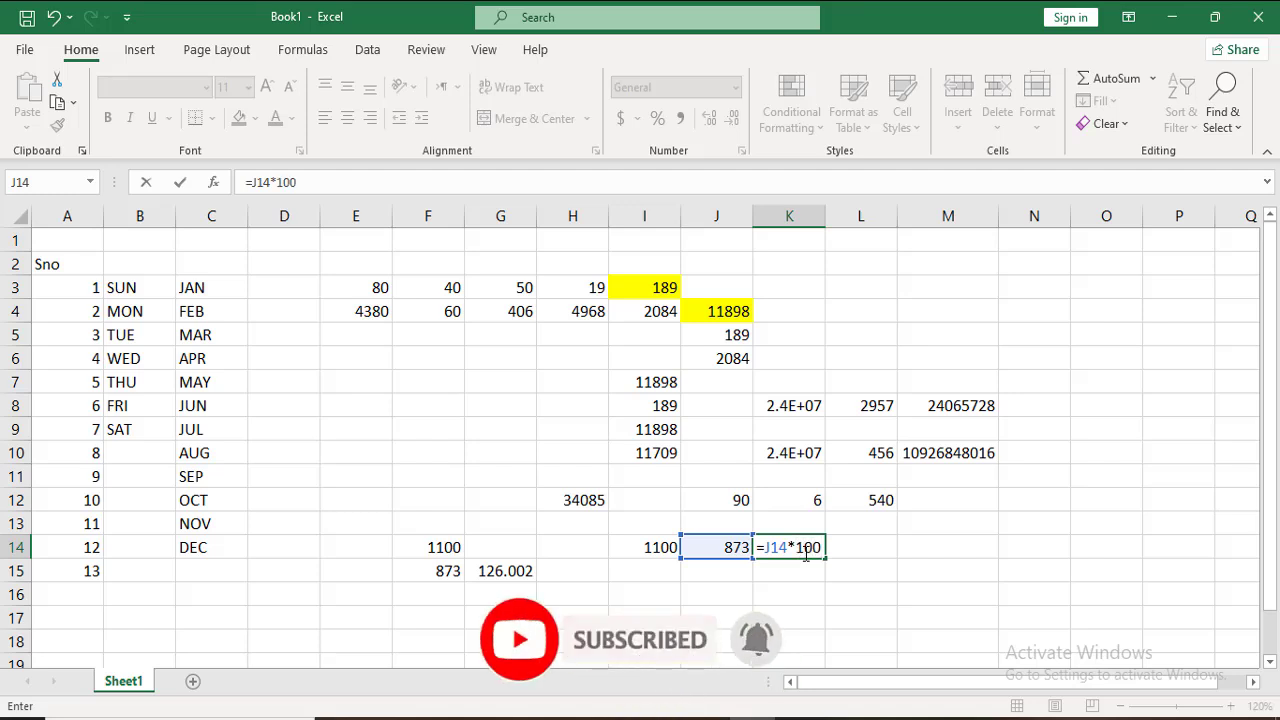
type("/")
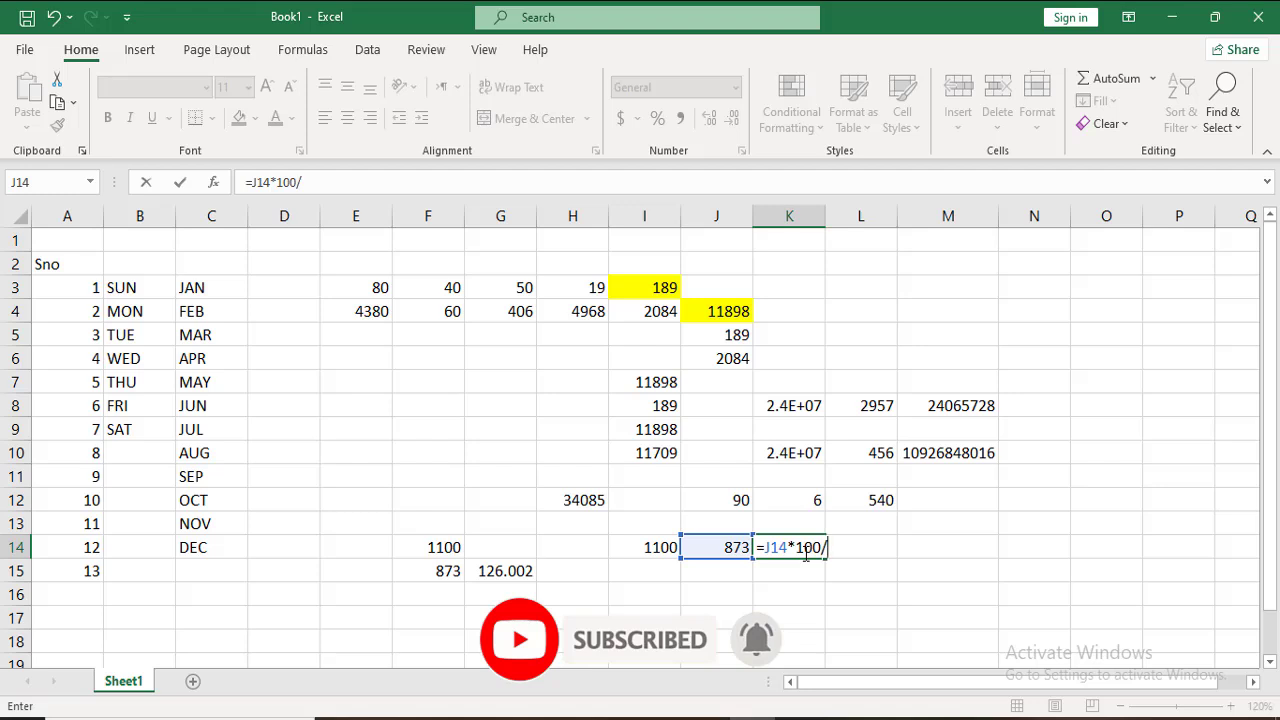
left_click(655, 549)
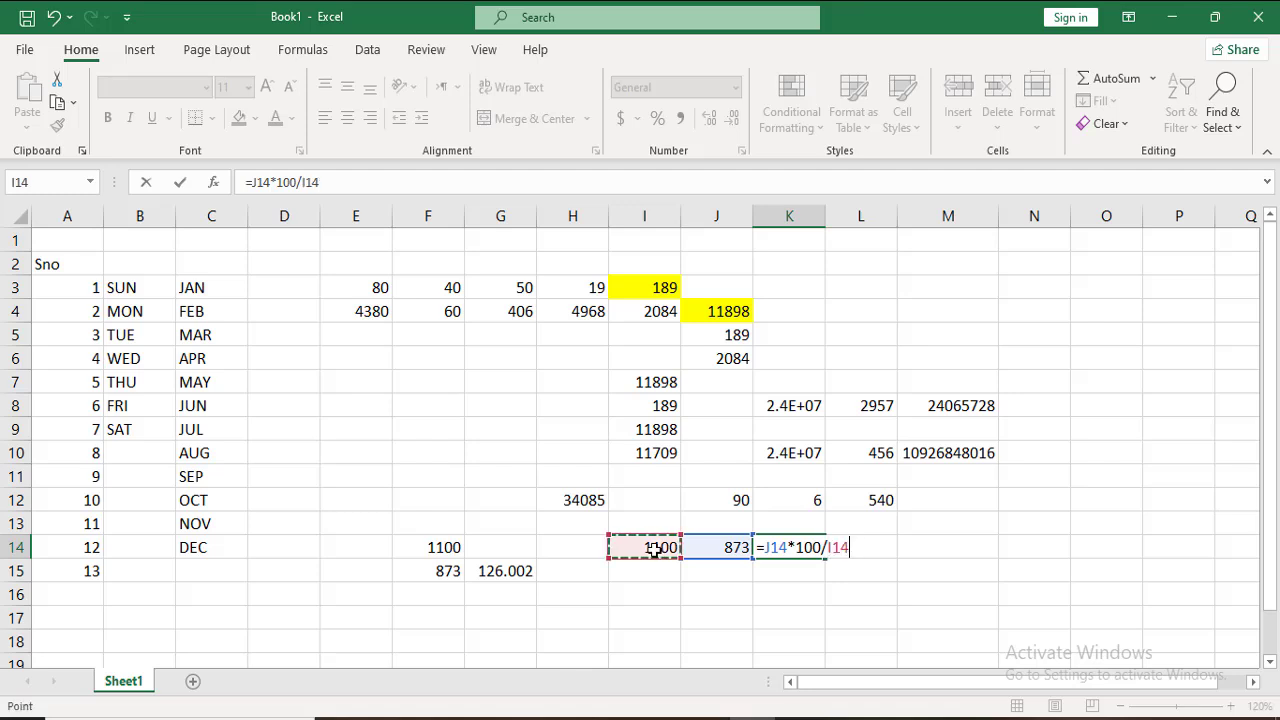
key("Return")
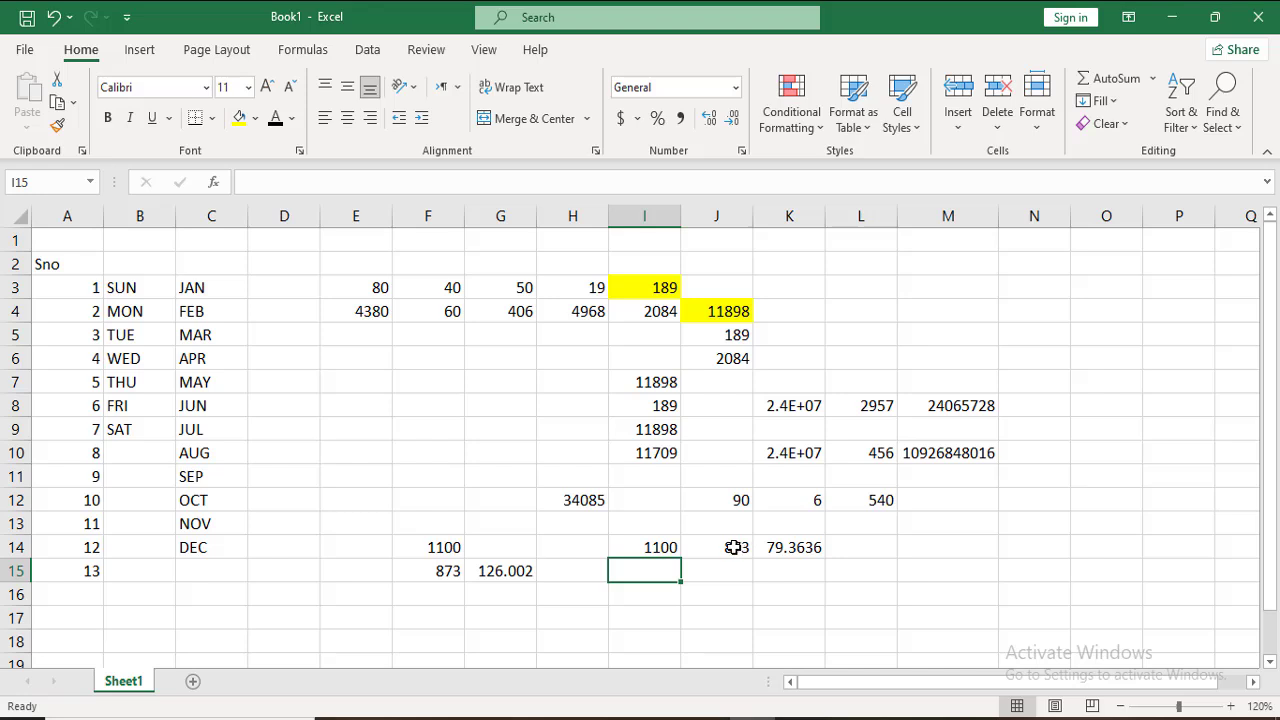
Change the value in cell J14 to 999 to recalculate the percentage
left_click(733, 547)
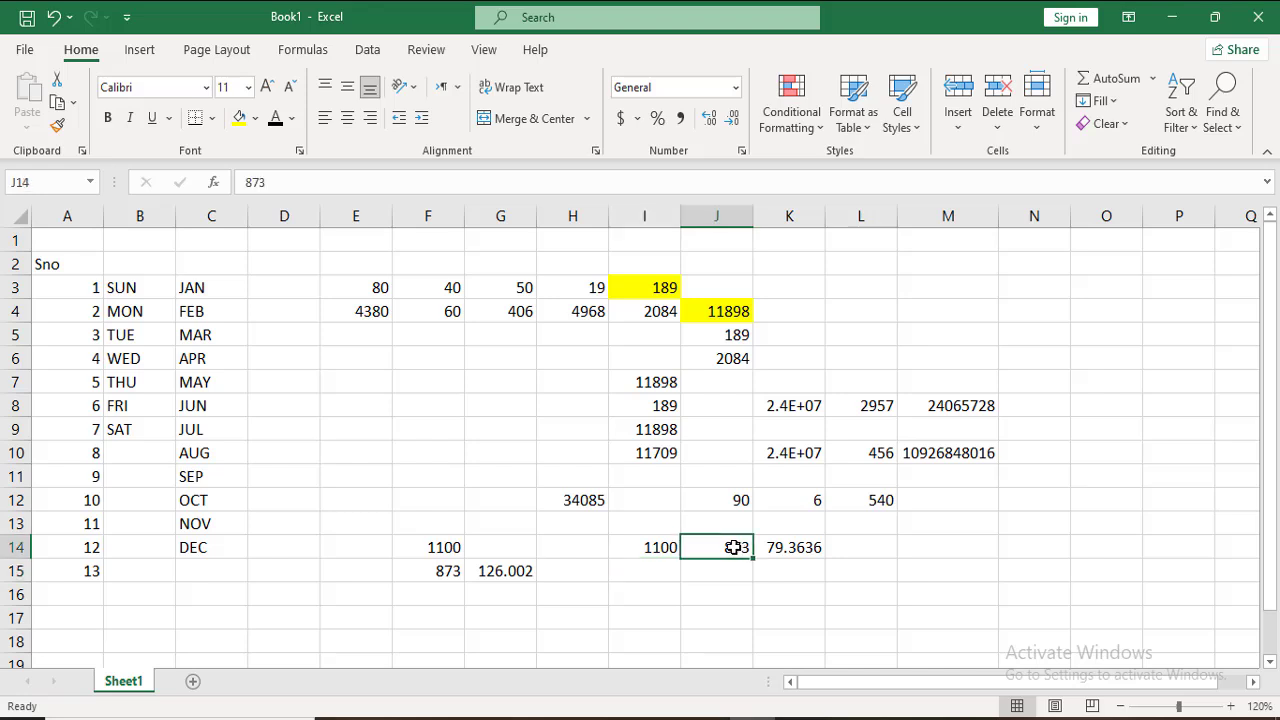
type("999")
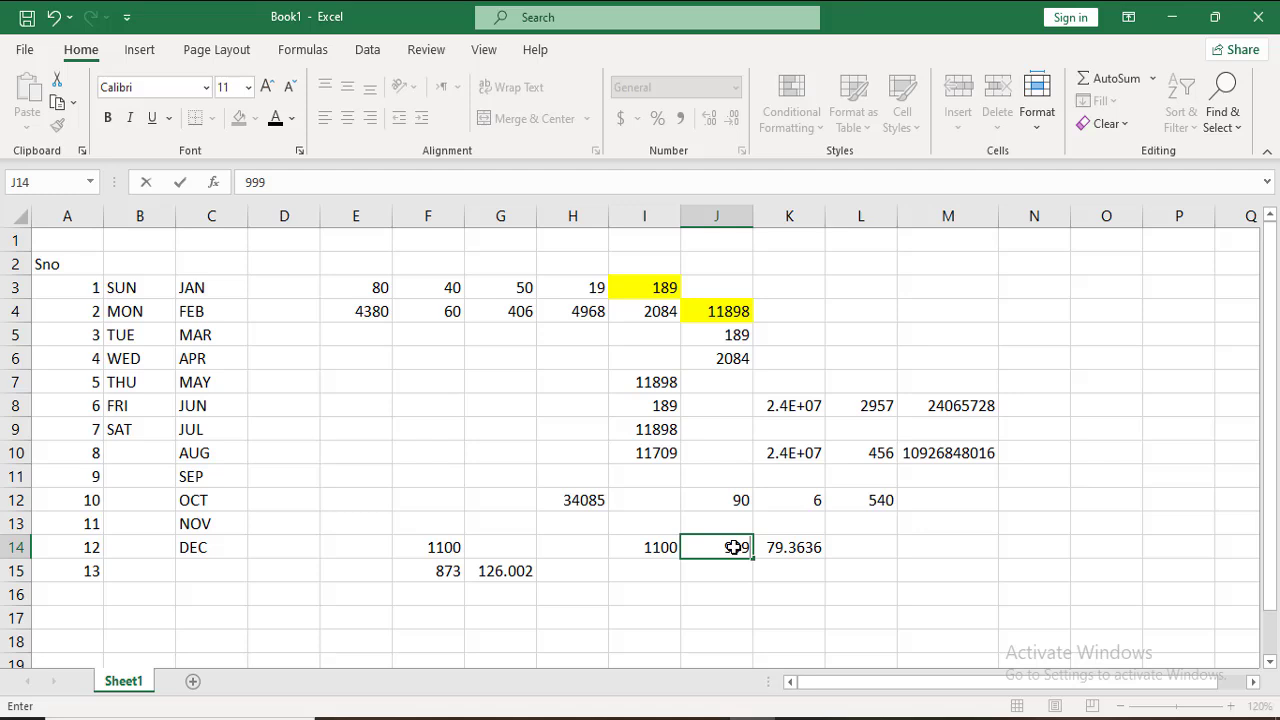
key("Return")
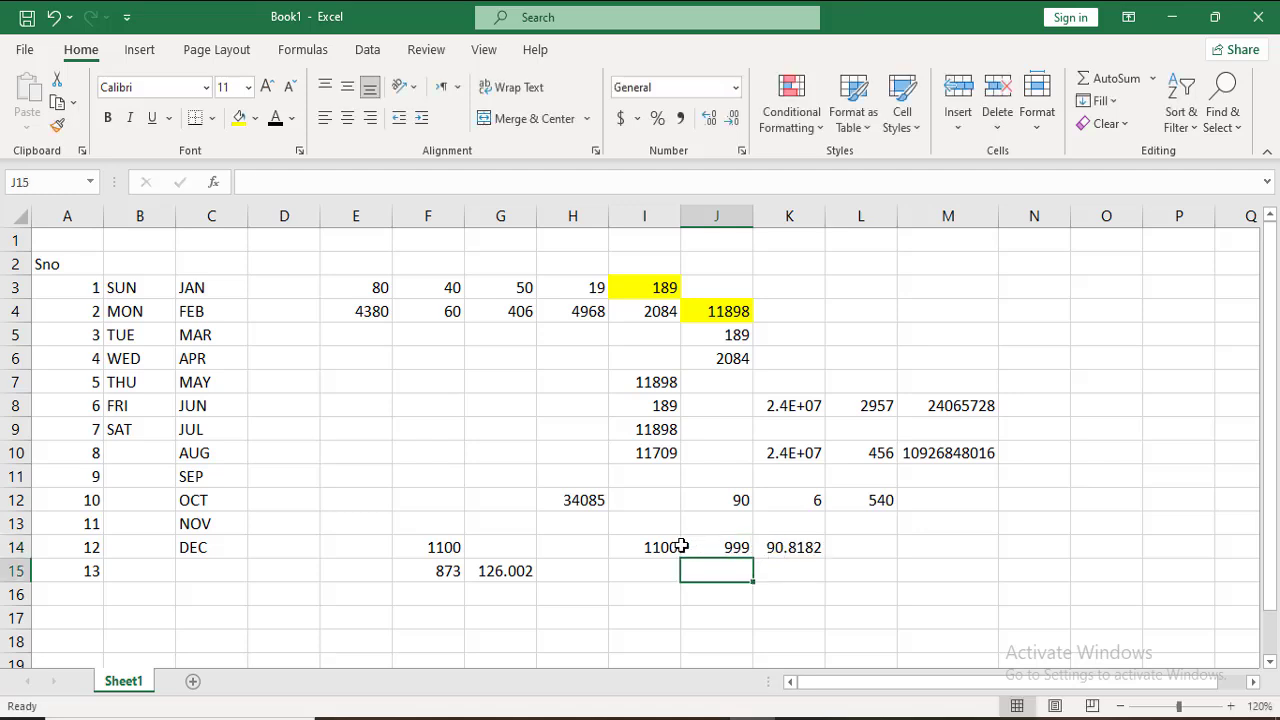
Change the percentage inputs to 12000 in cell I14 and 5296 in cell J14
left_click(654, 548)
type("12000")
key("Return")
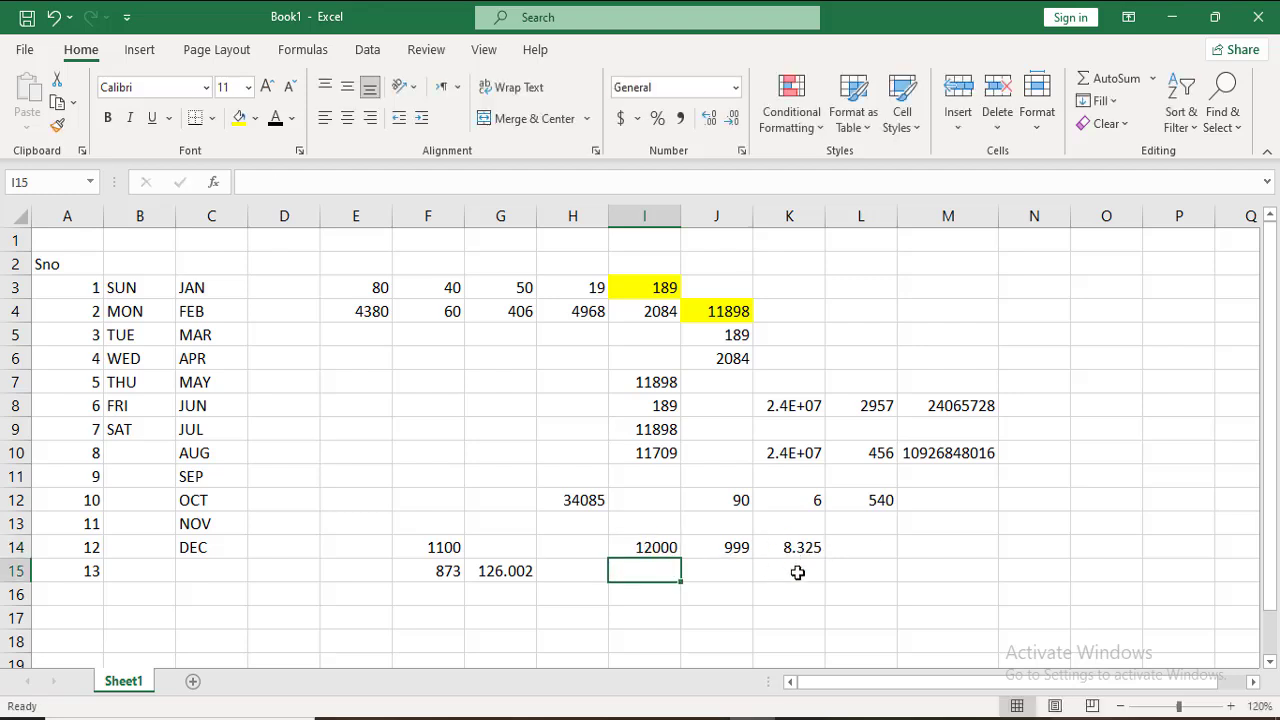
left_click(713, 548)
type("5296")
key("Return")
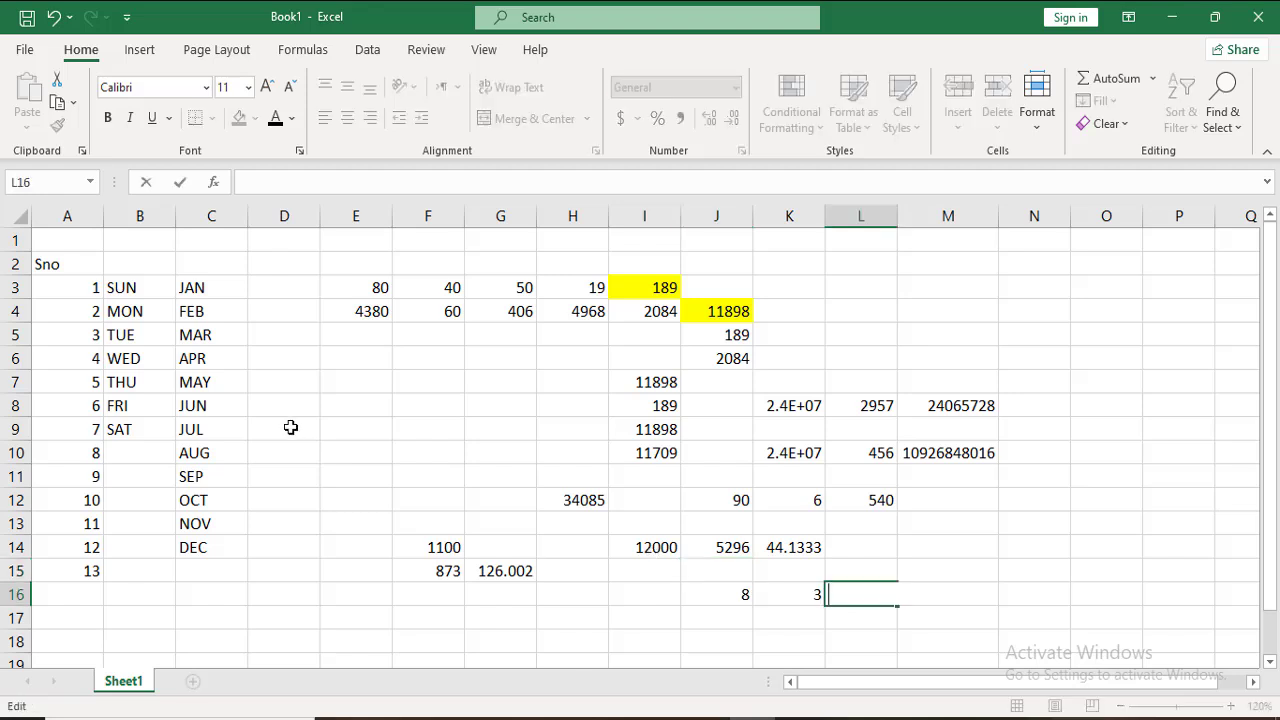
Enter 3 in cell D9, beside JUL
left_click(290, 428)
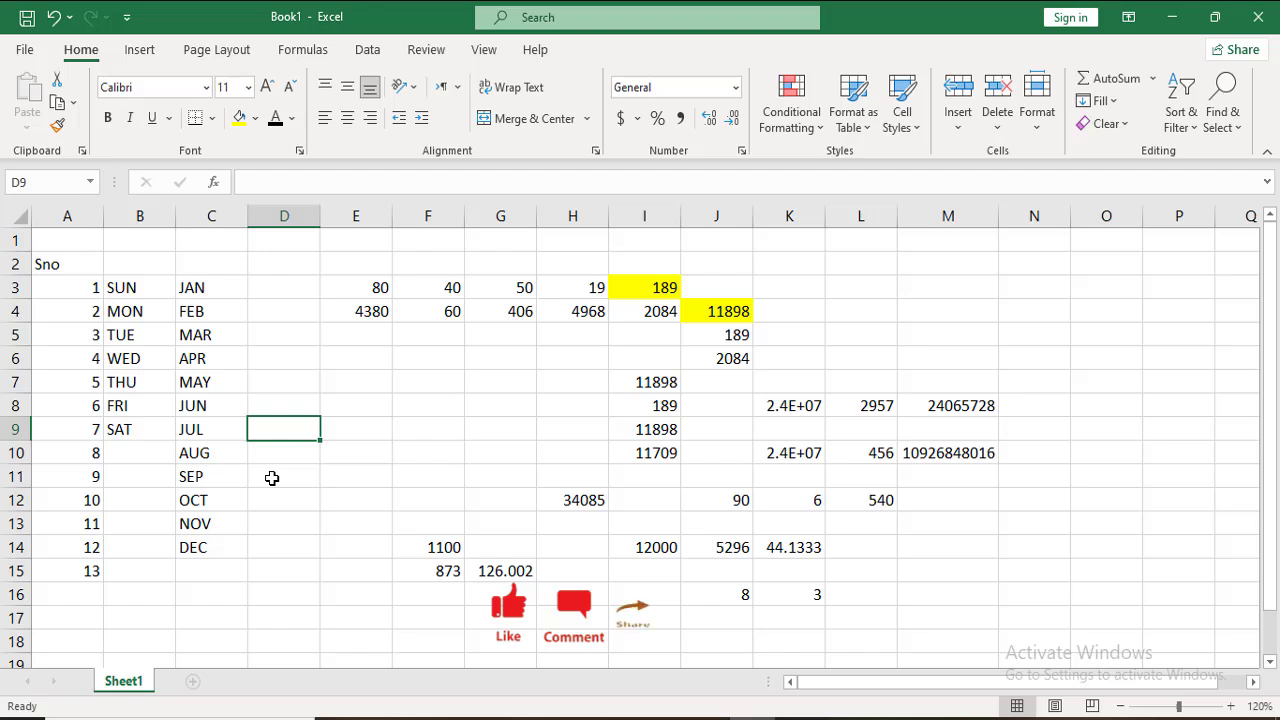
type("3")
key("Return")
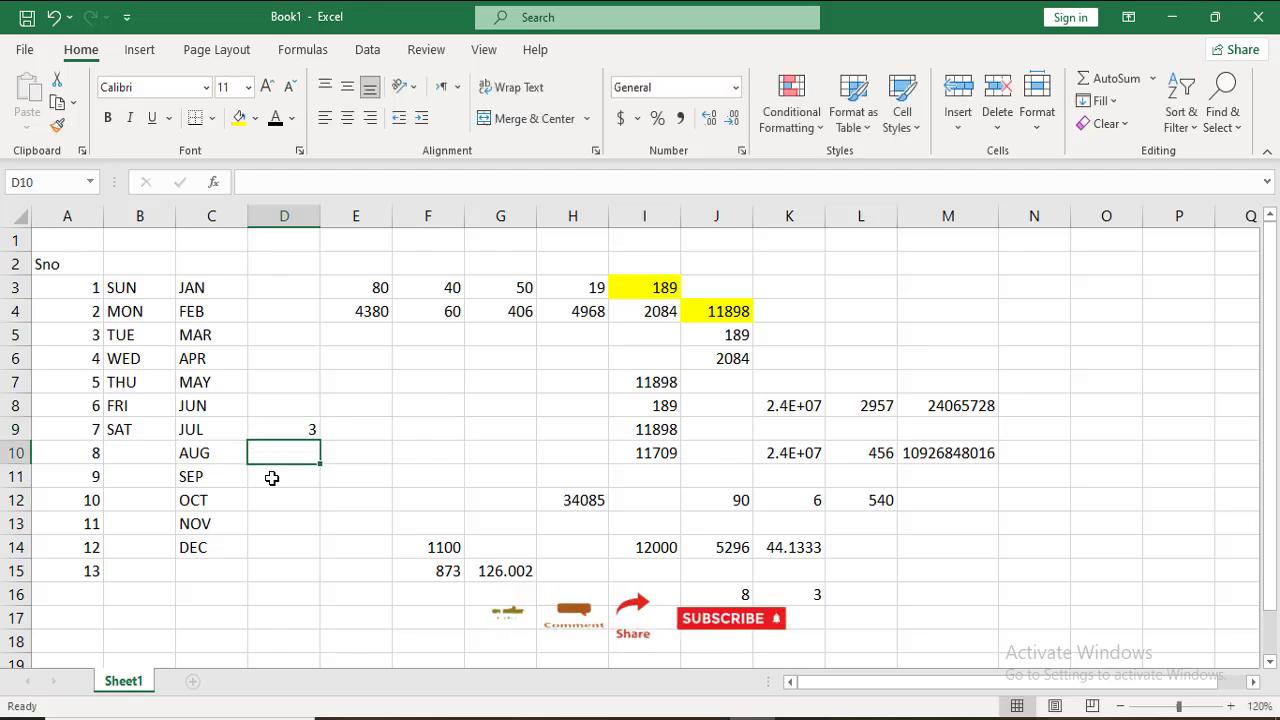
Enter 2 in cell D10 and raise D9 to that power with the formula =POWER(D9,D10) in cell D11
type("2")
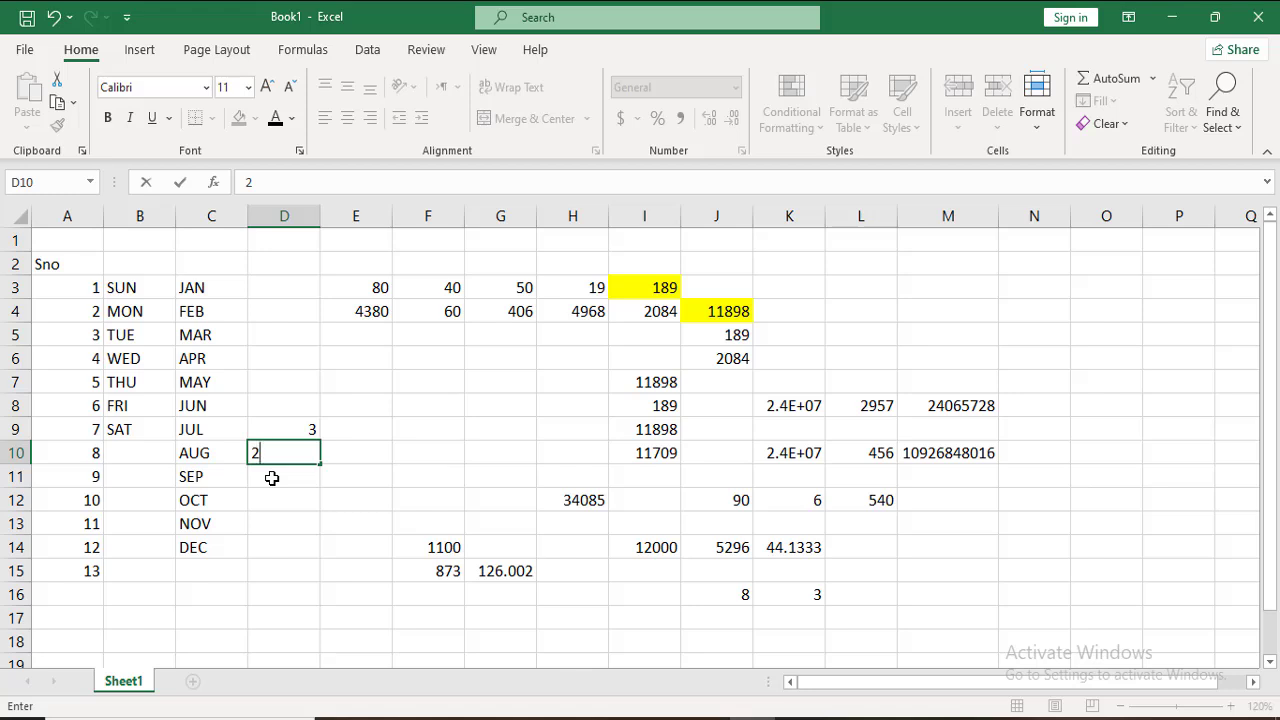
key("Return")
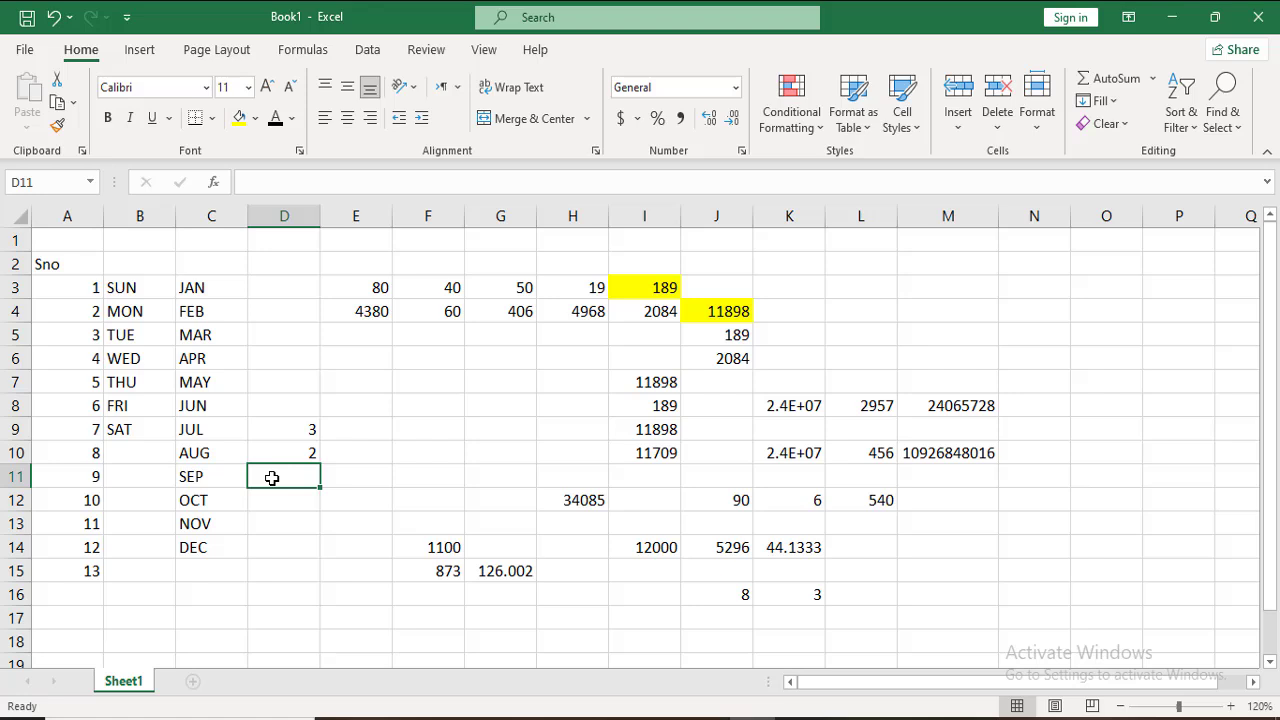
type("=")
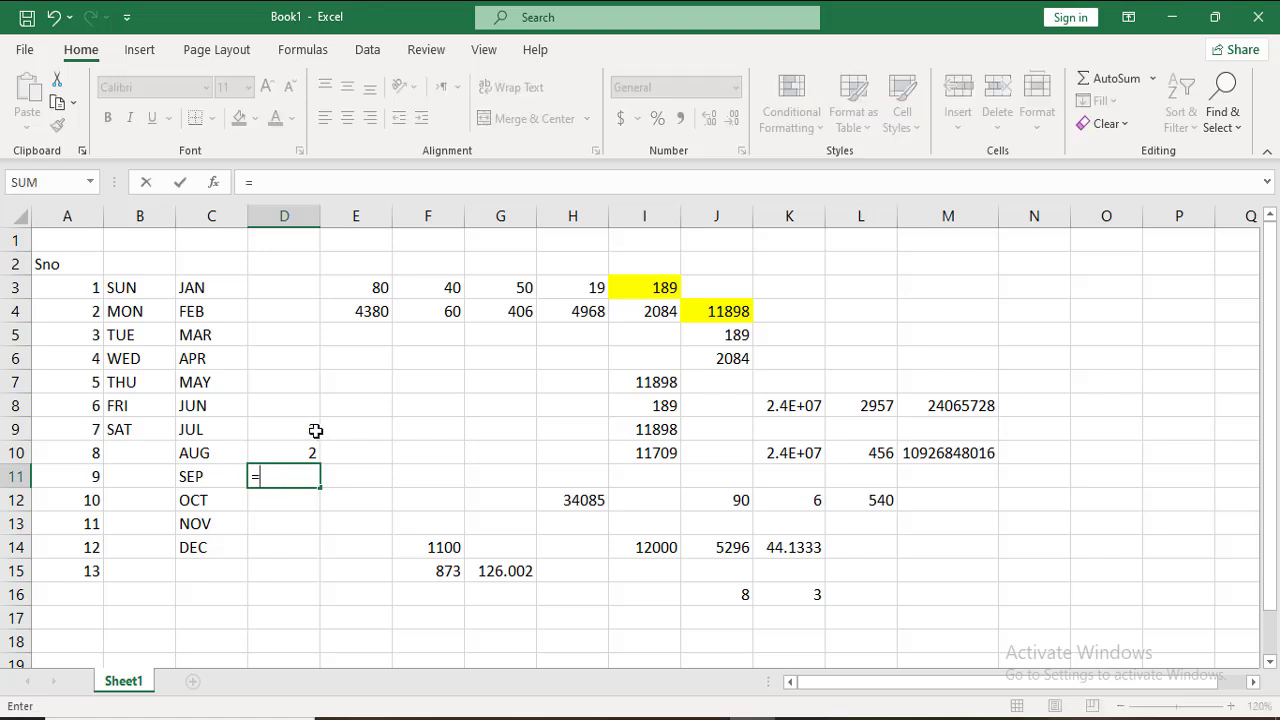
type("P")
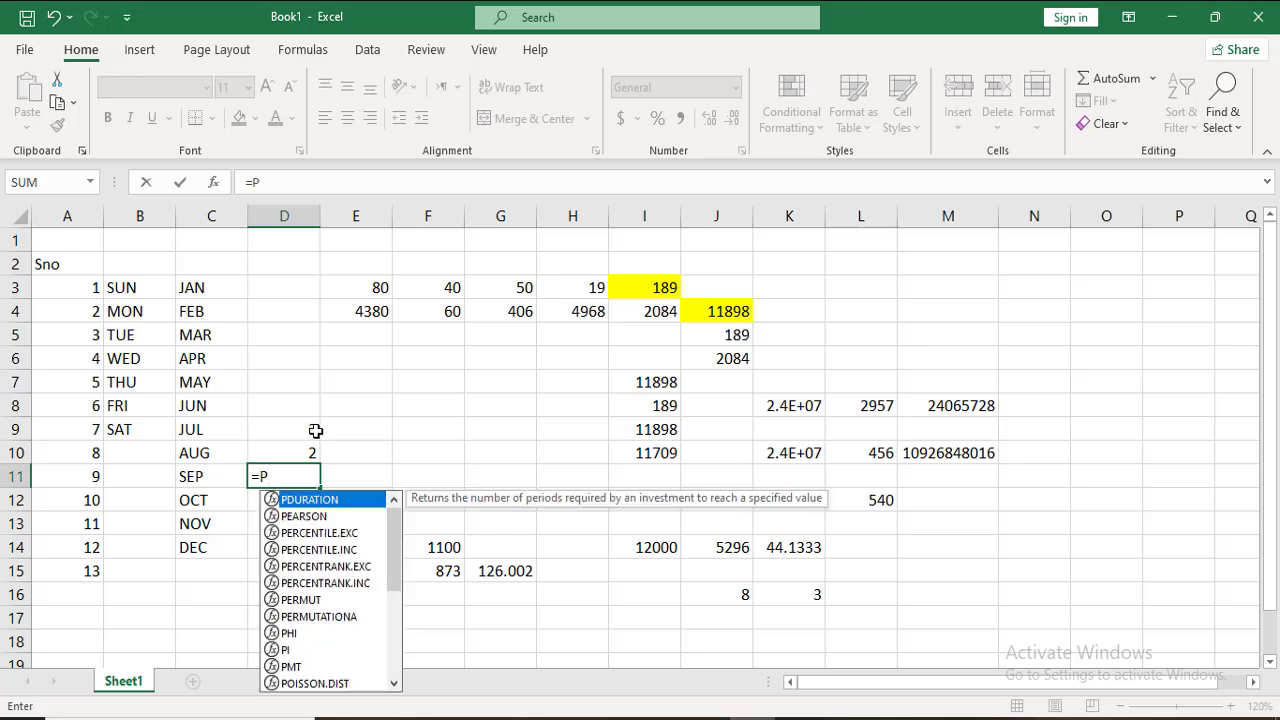
type("OW")
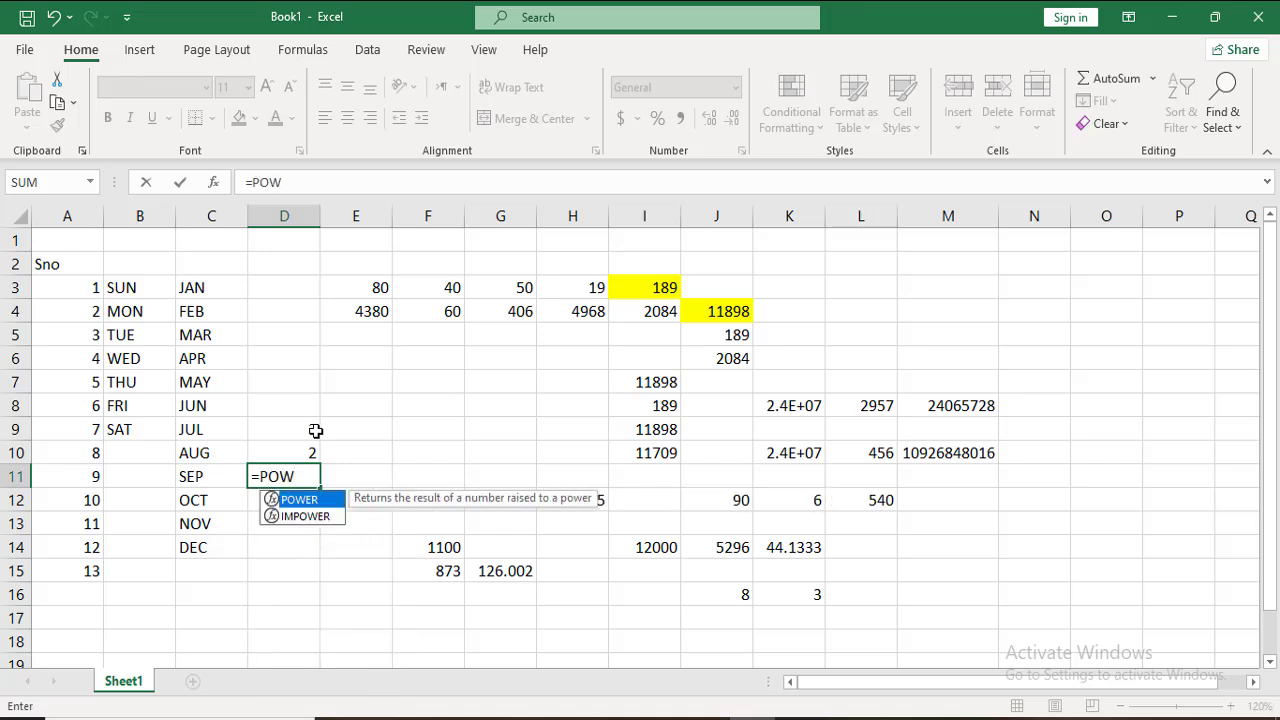
key("Tab")
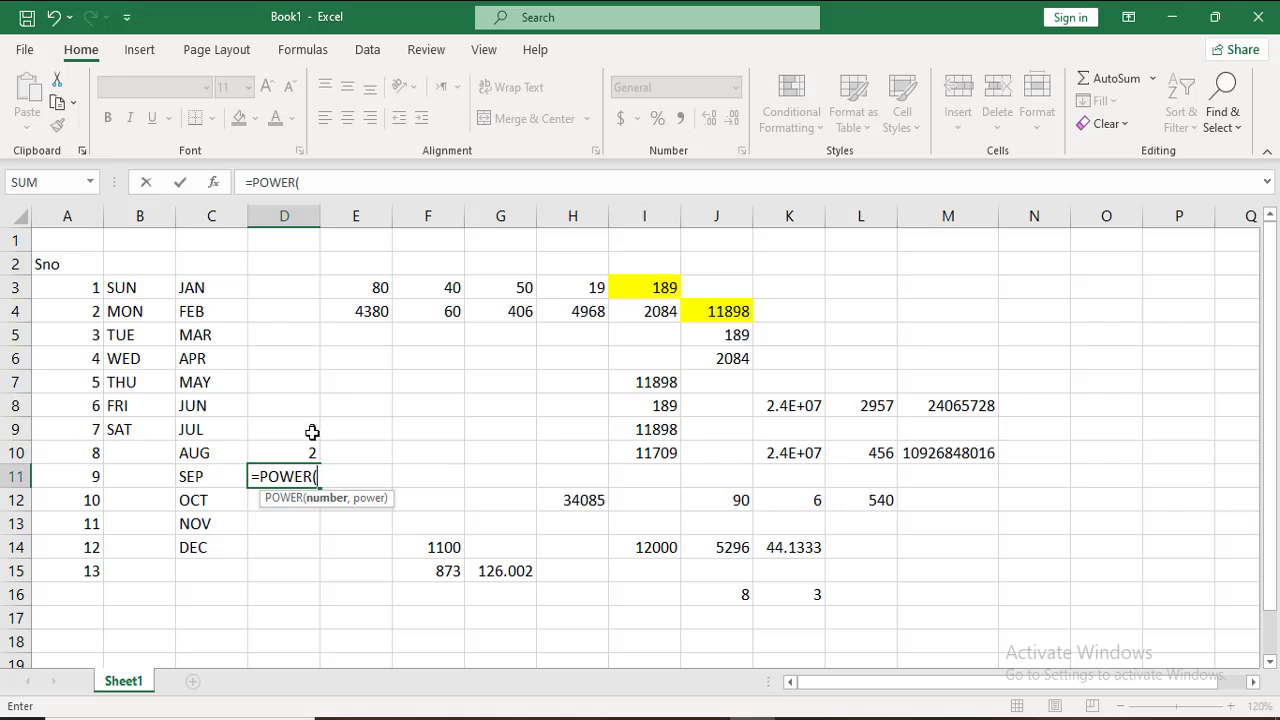
left_click(312, 432)
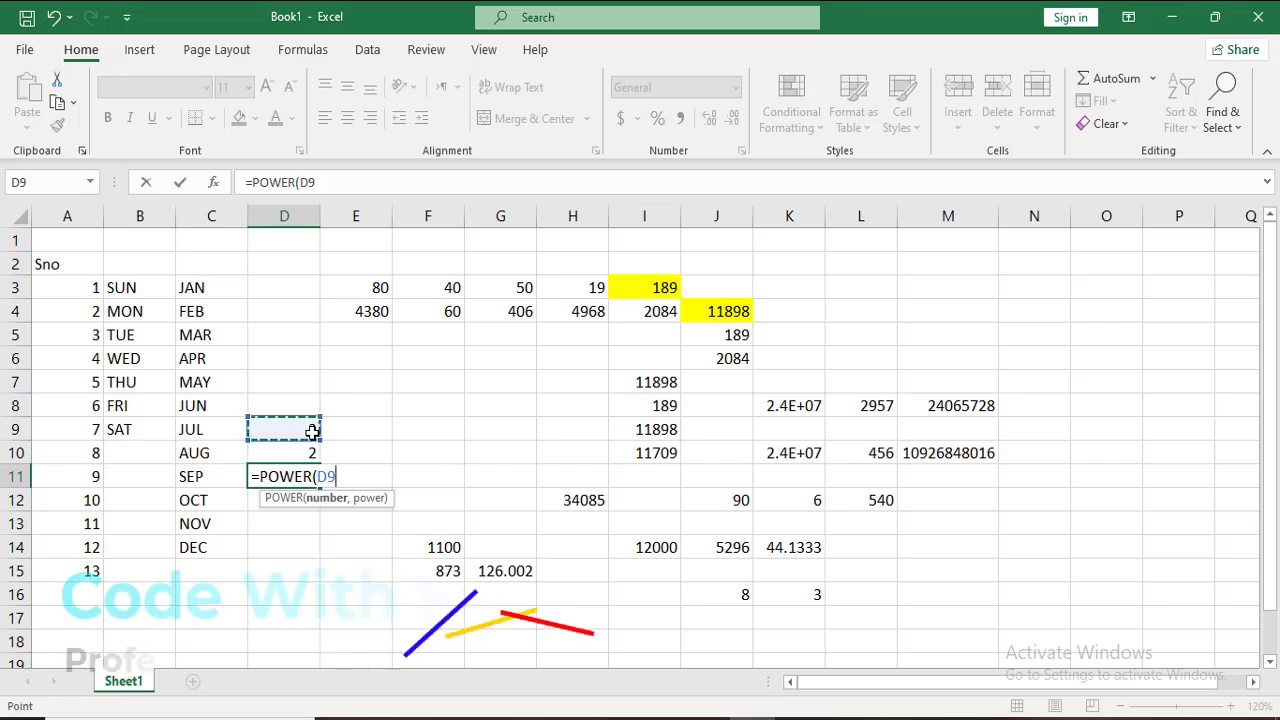
type(",")
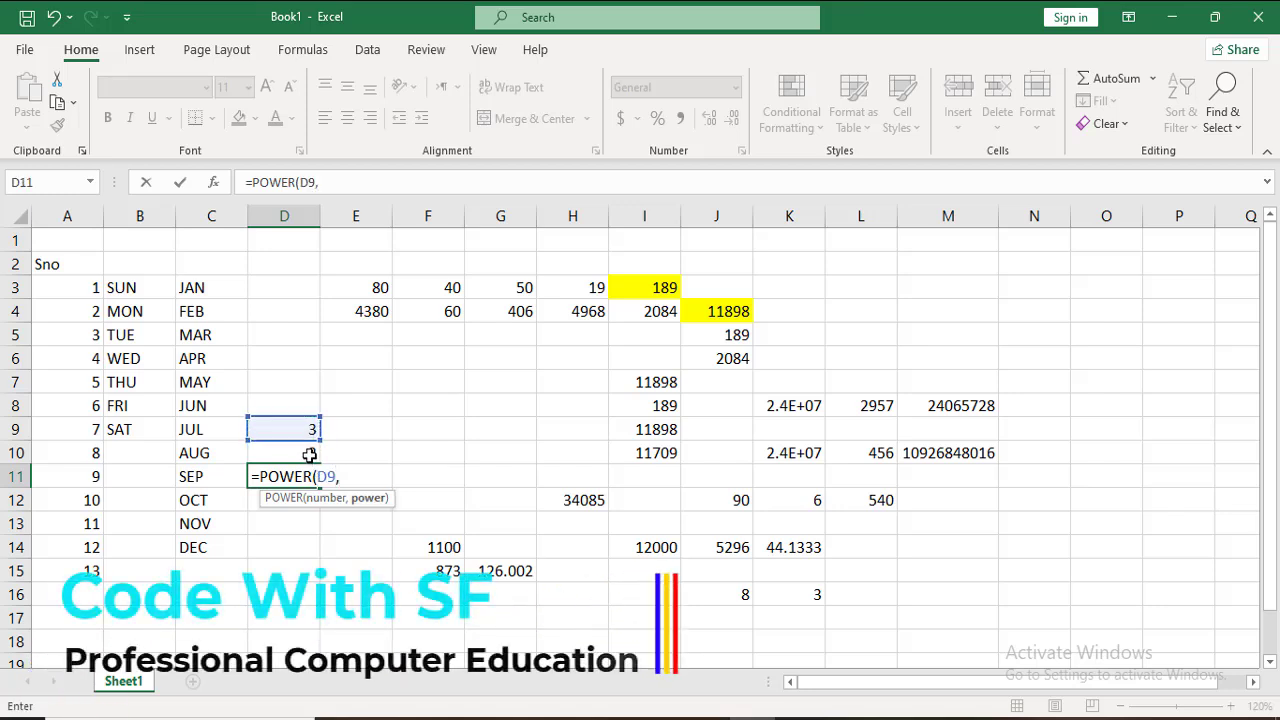
left_click(310, 455)
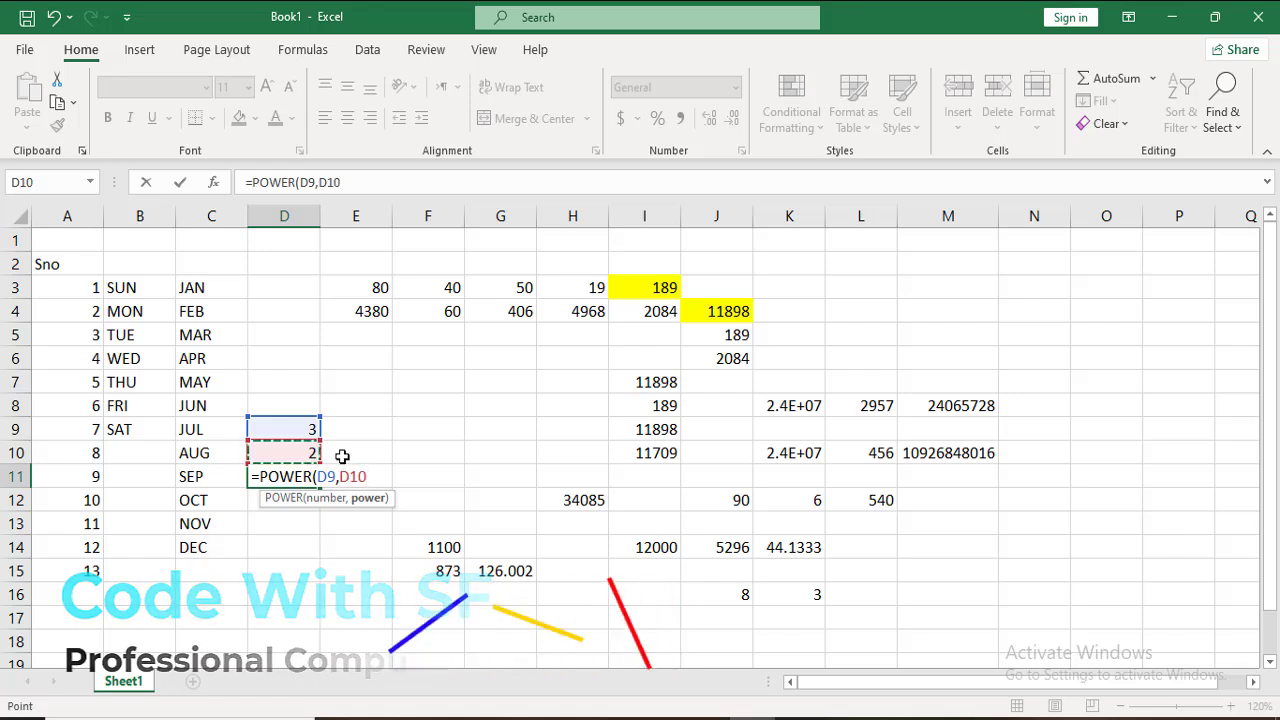
key("Return")
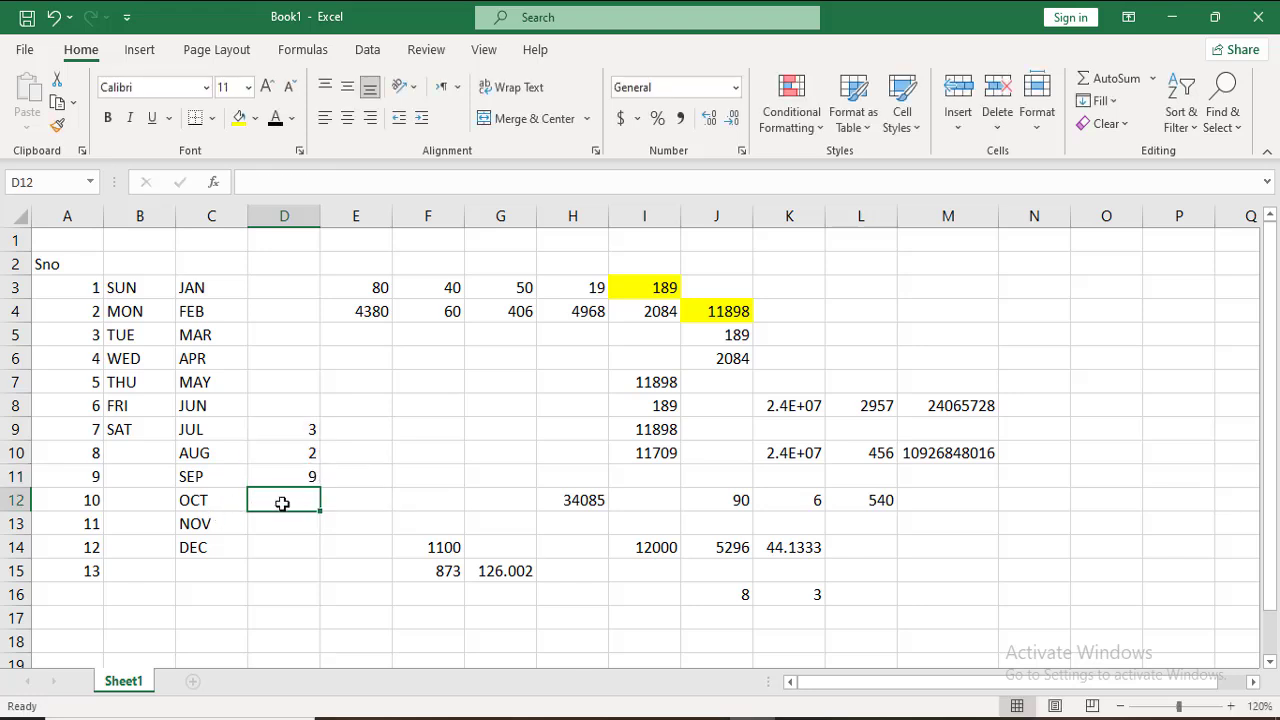
Enter 60 in cell D14 and 70 in cell D15 as a base and an exponent
left_click(271, 546)
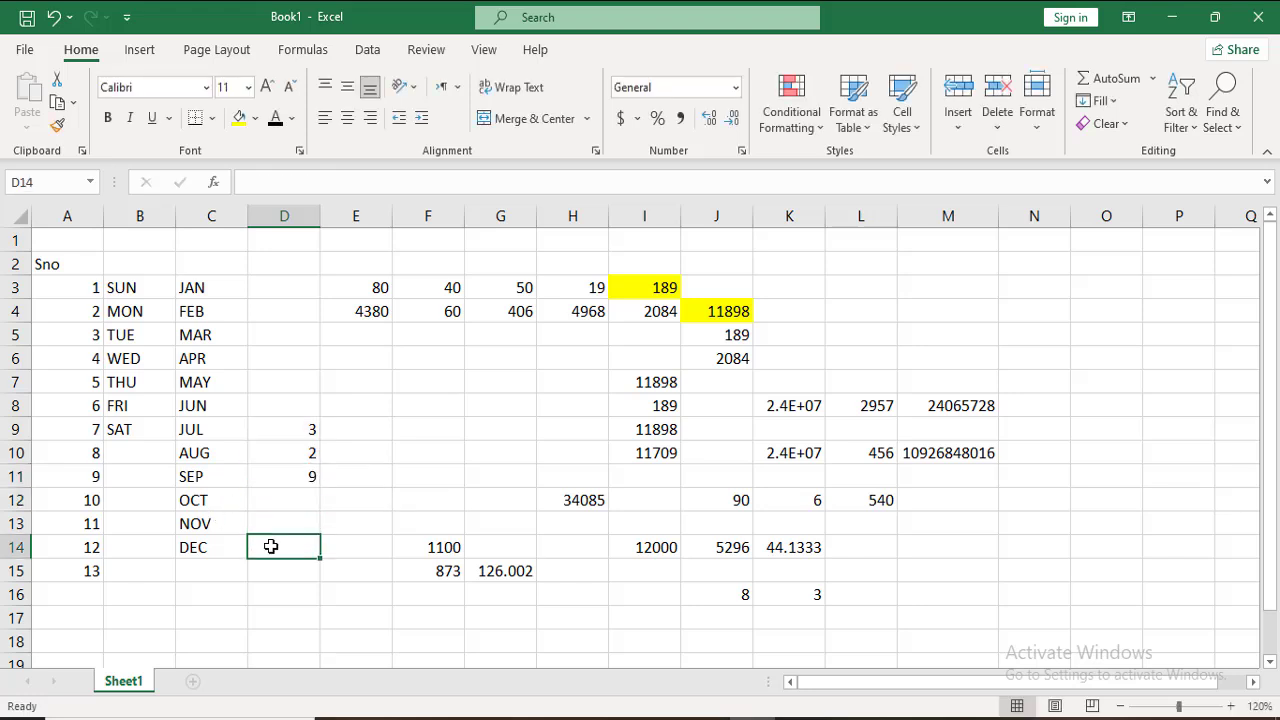
type("60")
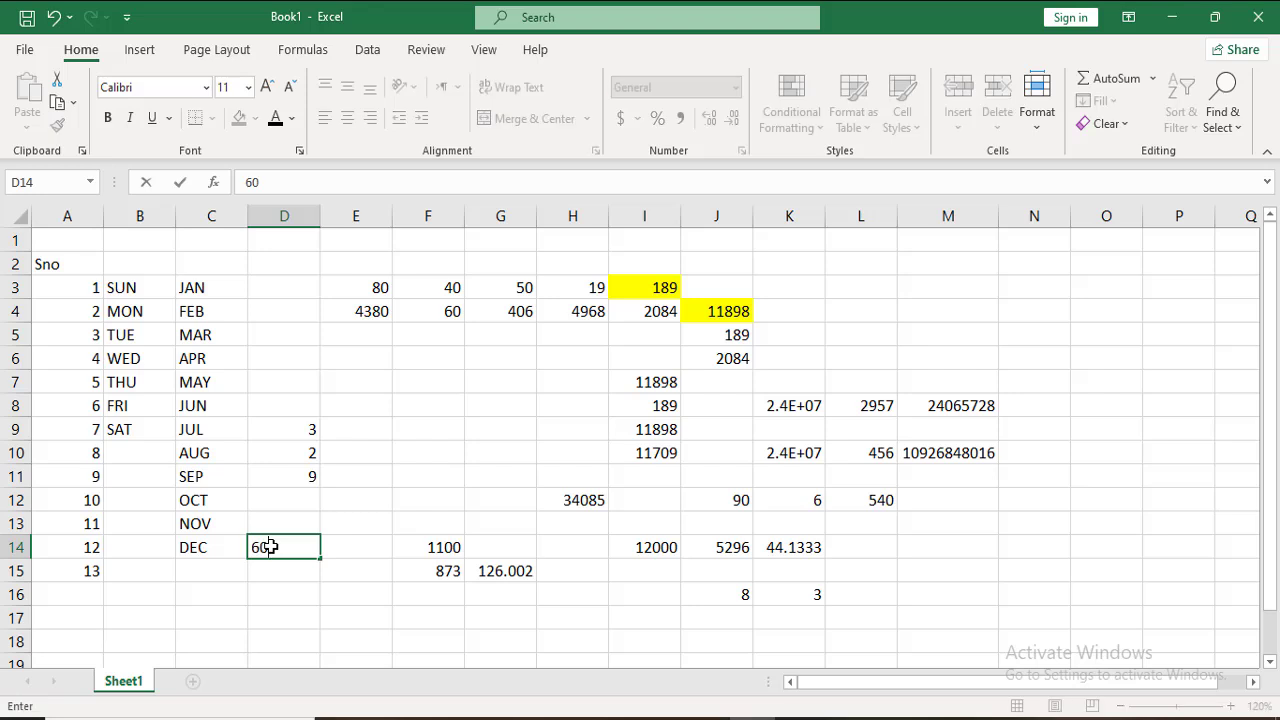
key("Return")
type("70")
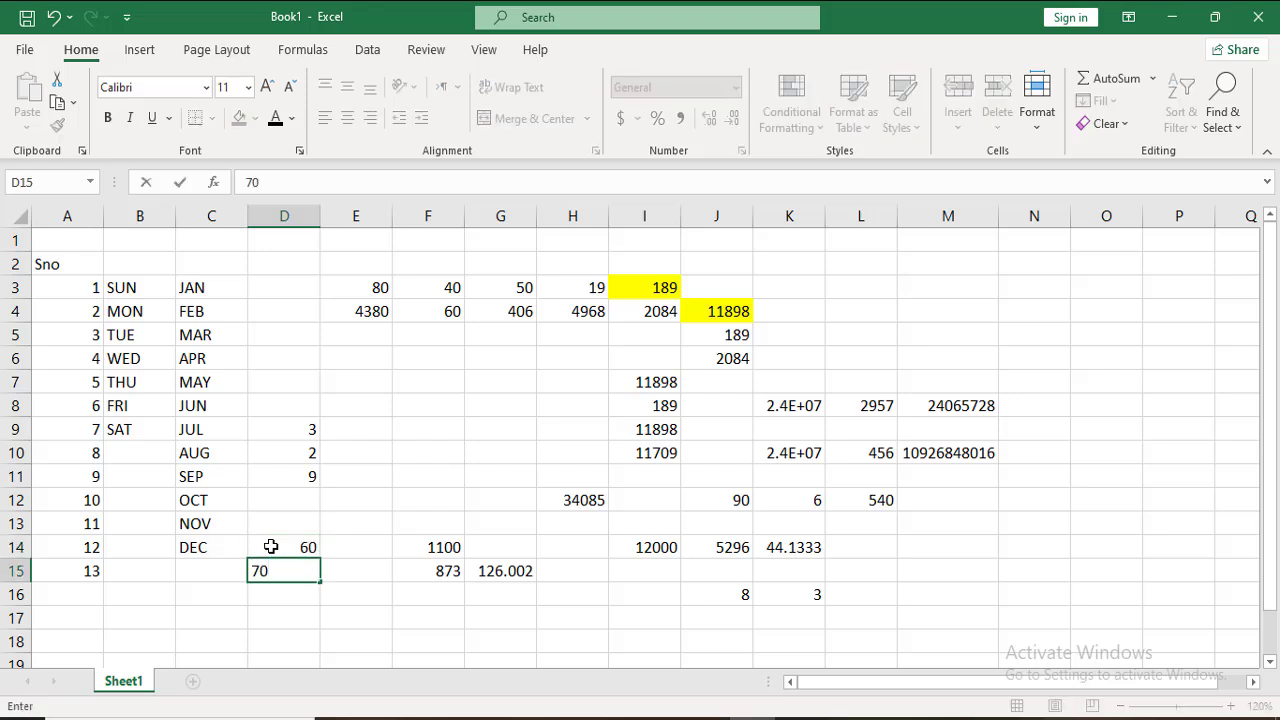
key("Return")
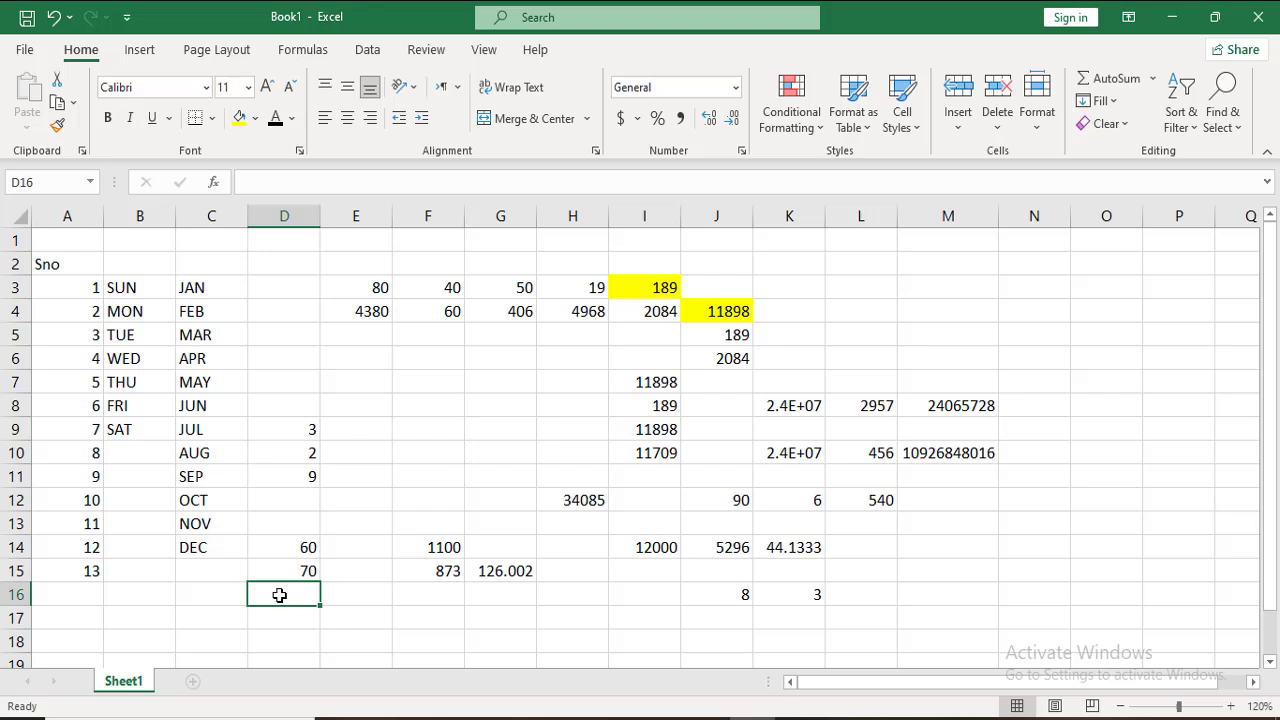
Raise D14 to the power of D15 with the formula =POWER(D14,D15) in cell D16
type("=P")
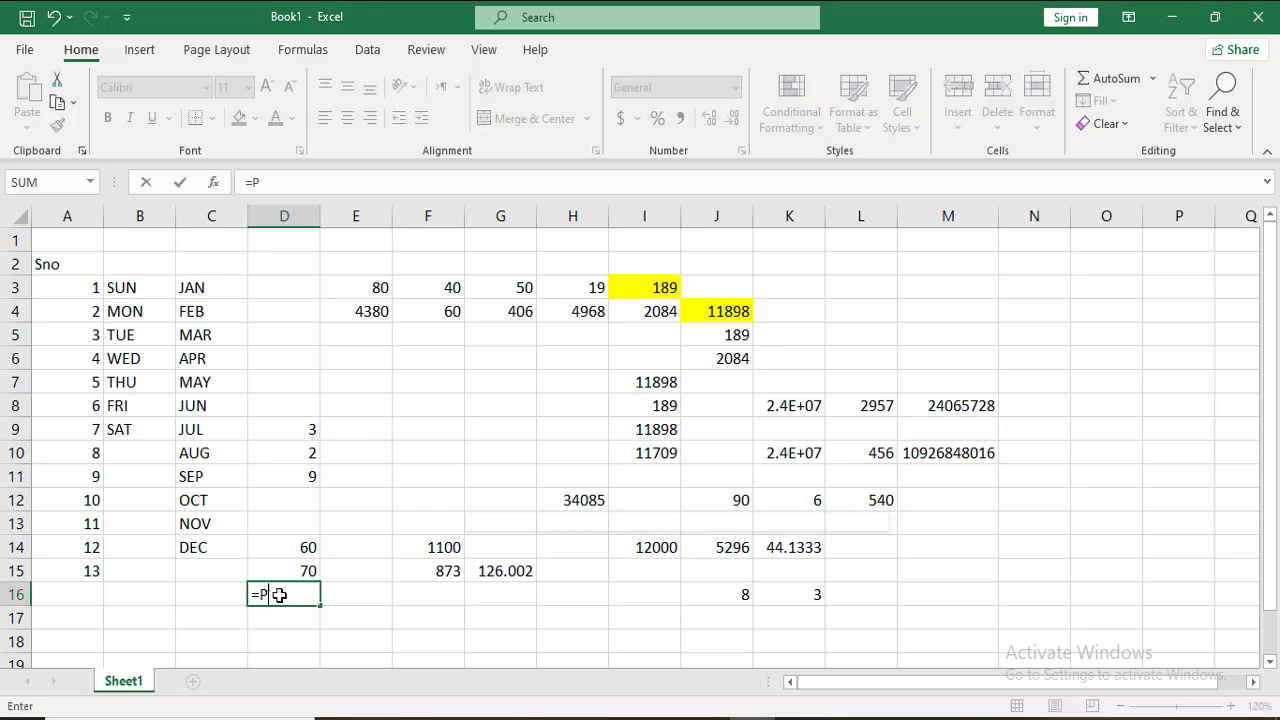
type("OWER(")
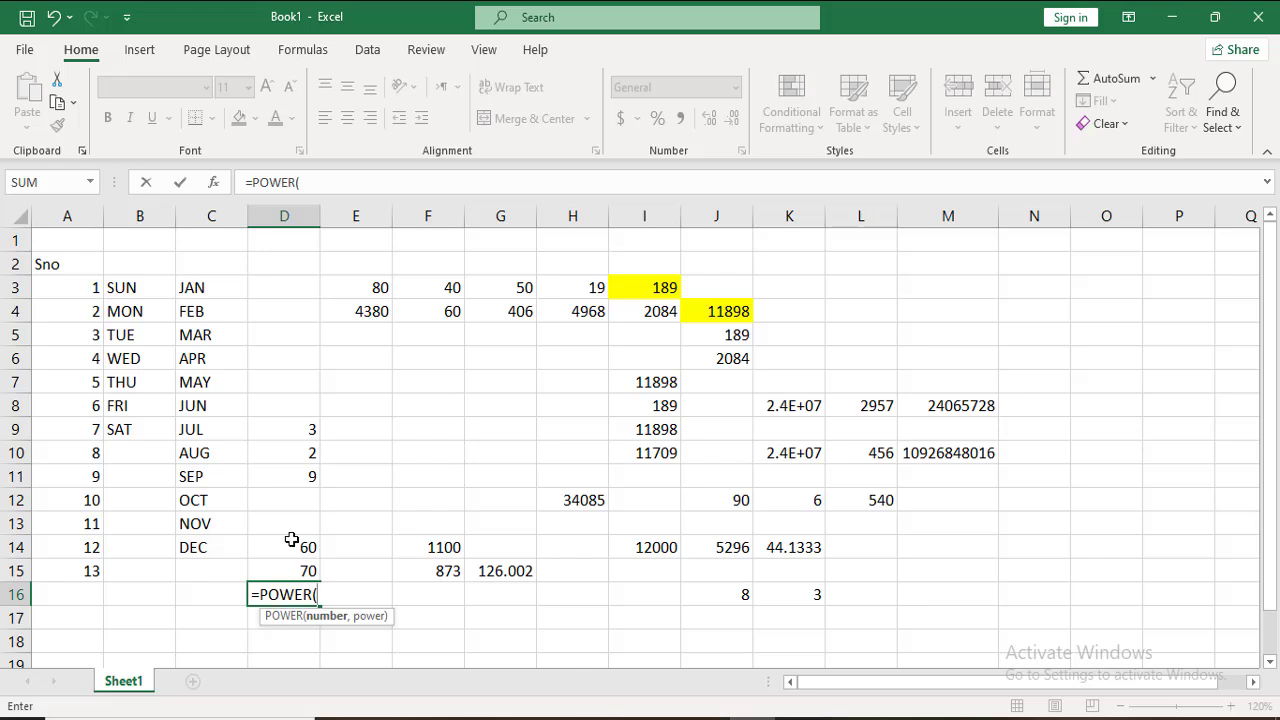
left_click(289, 547)
type(",")
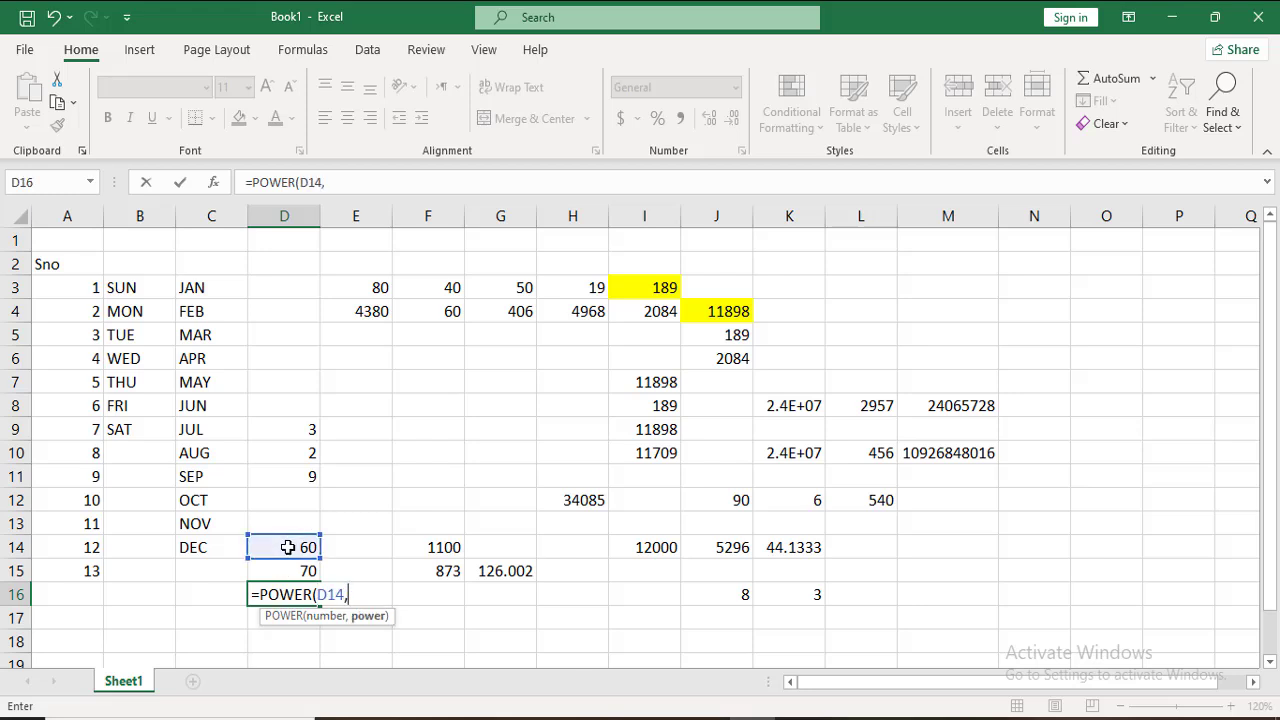
left_click(287, 569)
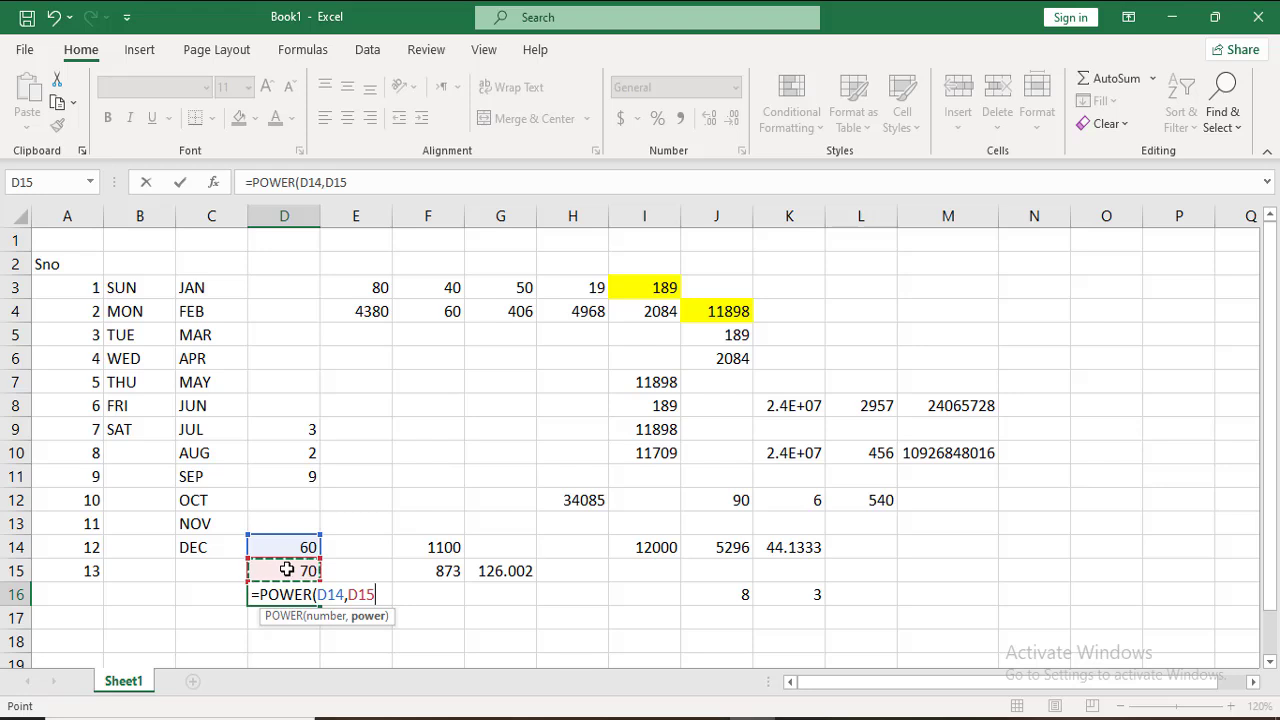
type(")")
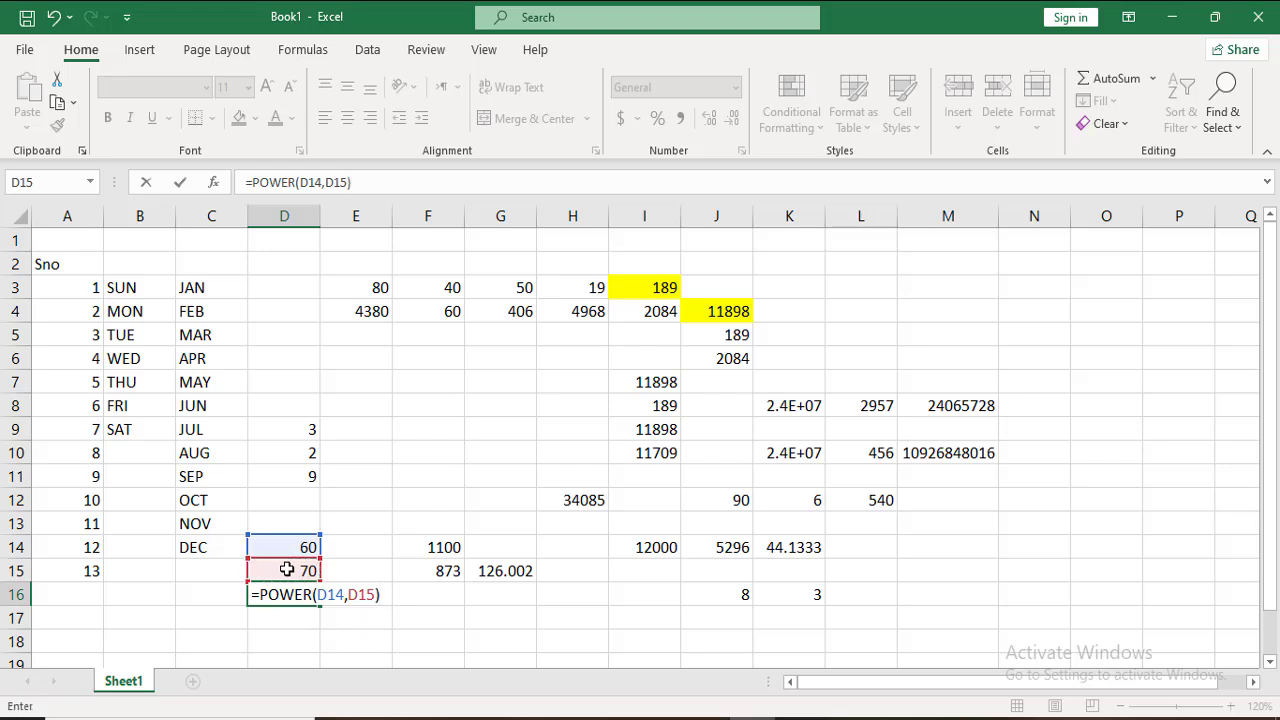
key("Return")
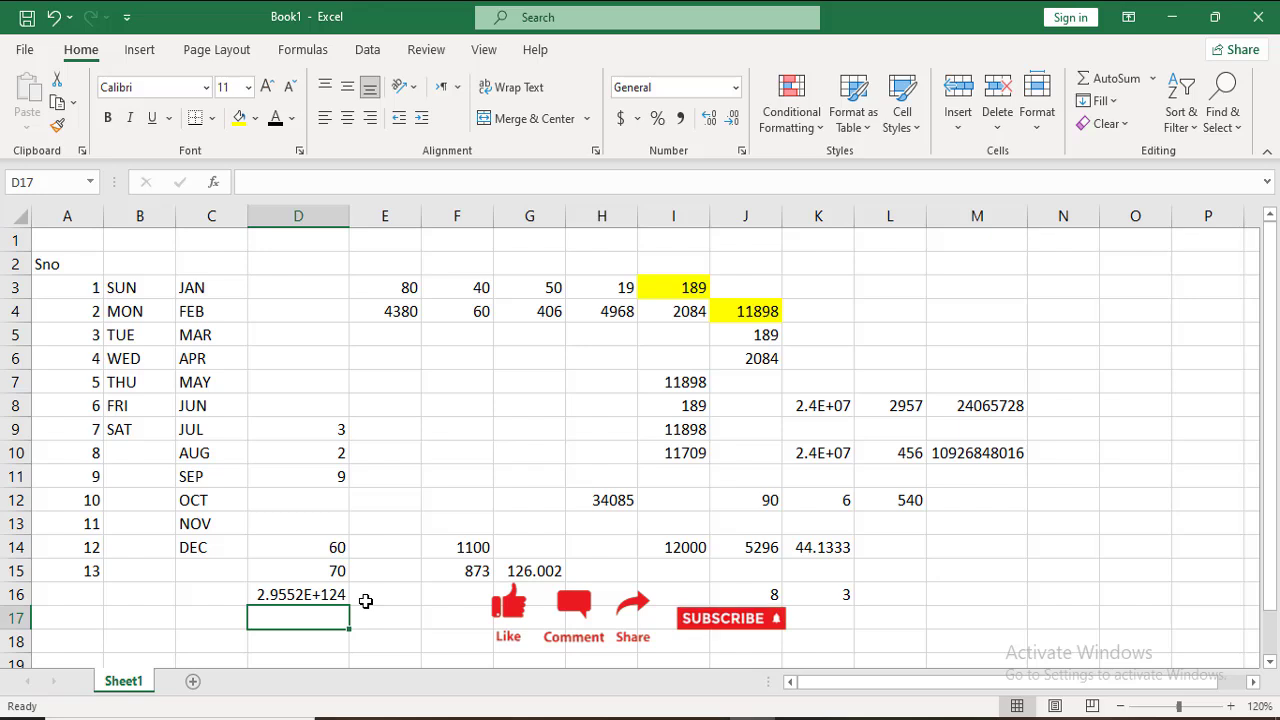
Enter 18 in cell F17 and 4 in cell F18 as another base and exponent
left_click(466, 619)
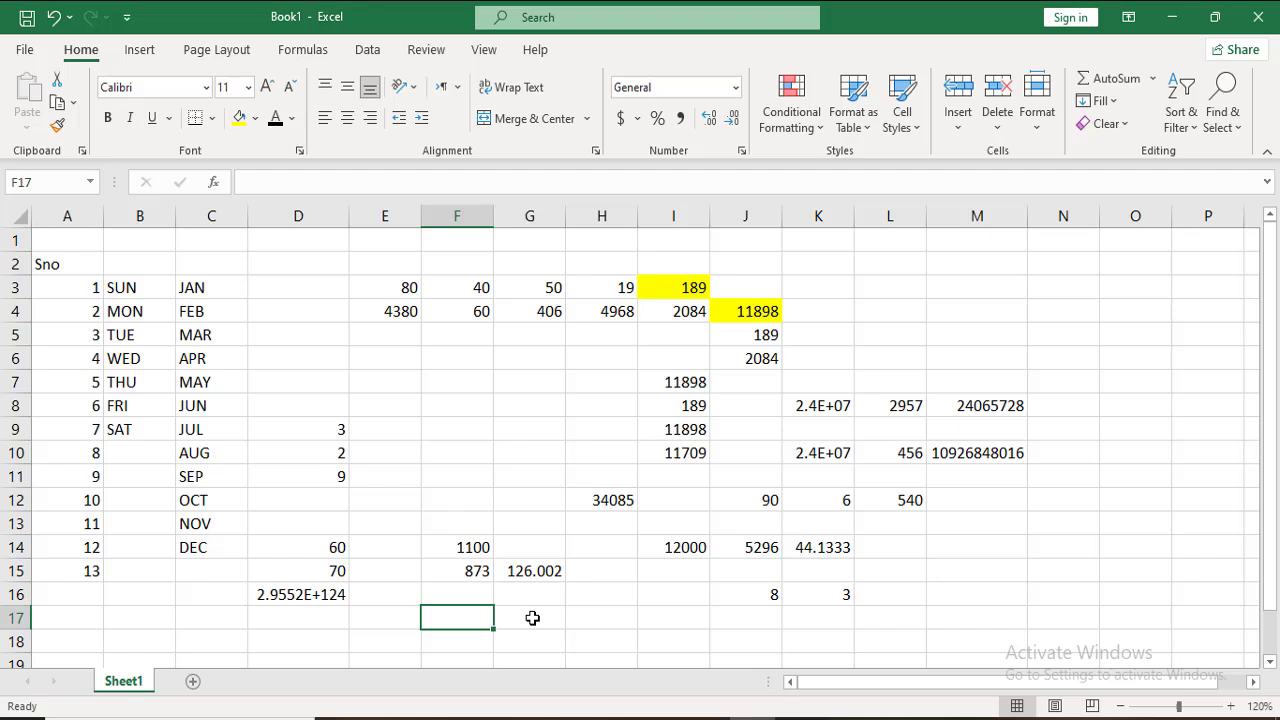
type("18")
key("Return")
type("4")
key("Return")
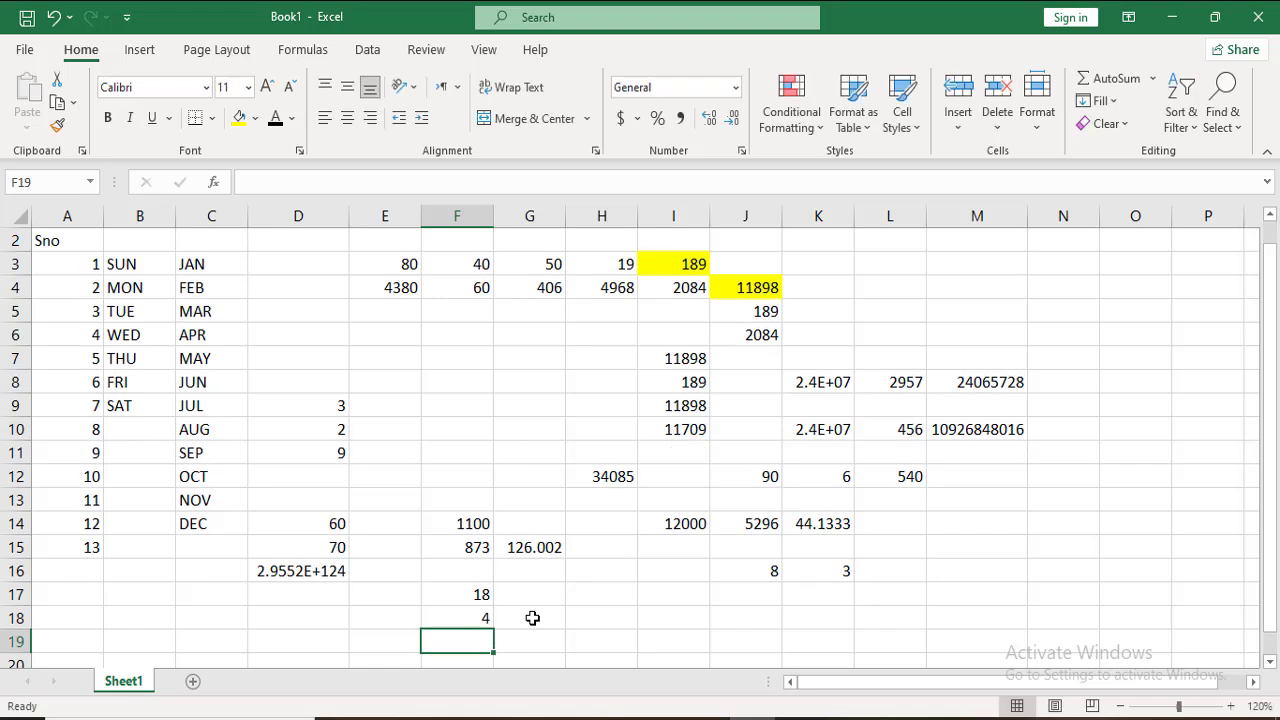
Raise F17 to the power of F18 with the formula =POWER(F17,F18) in cell F19
type("=")
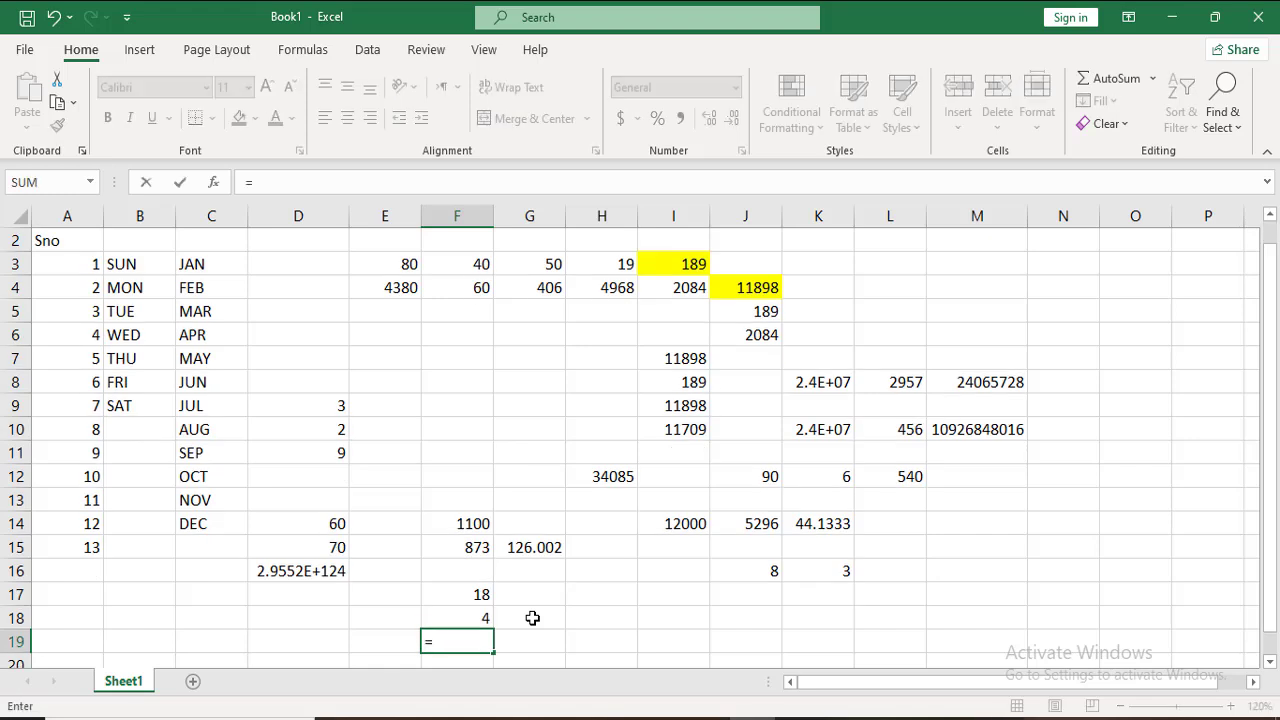
type("POW")
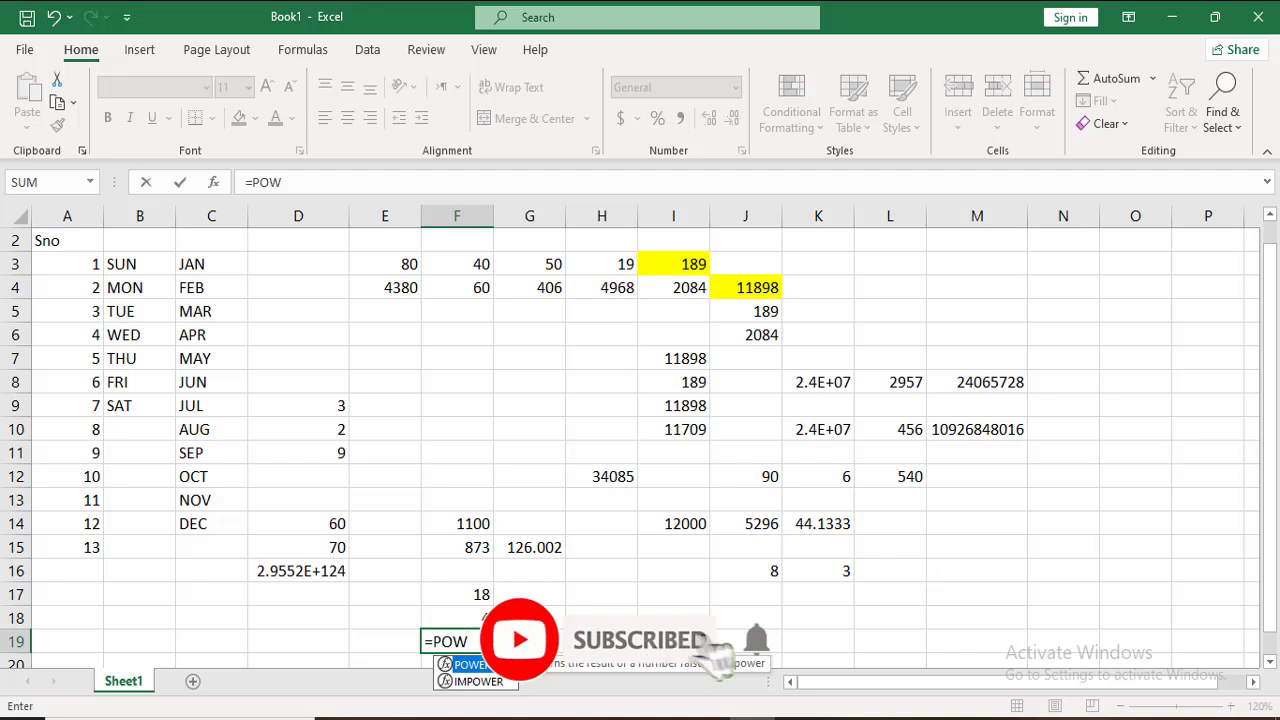
key("Tab")
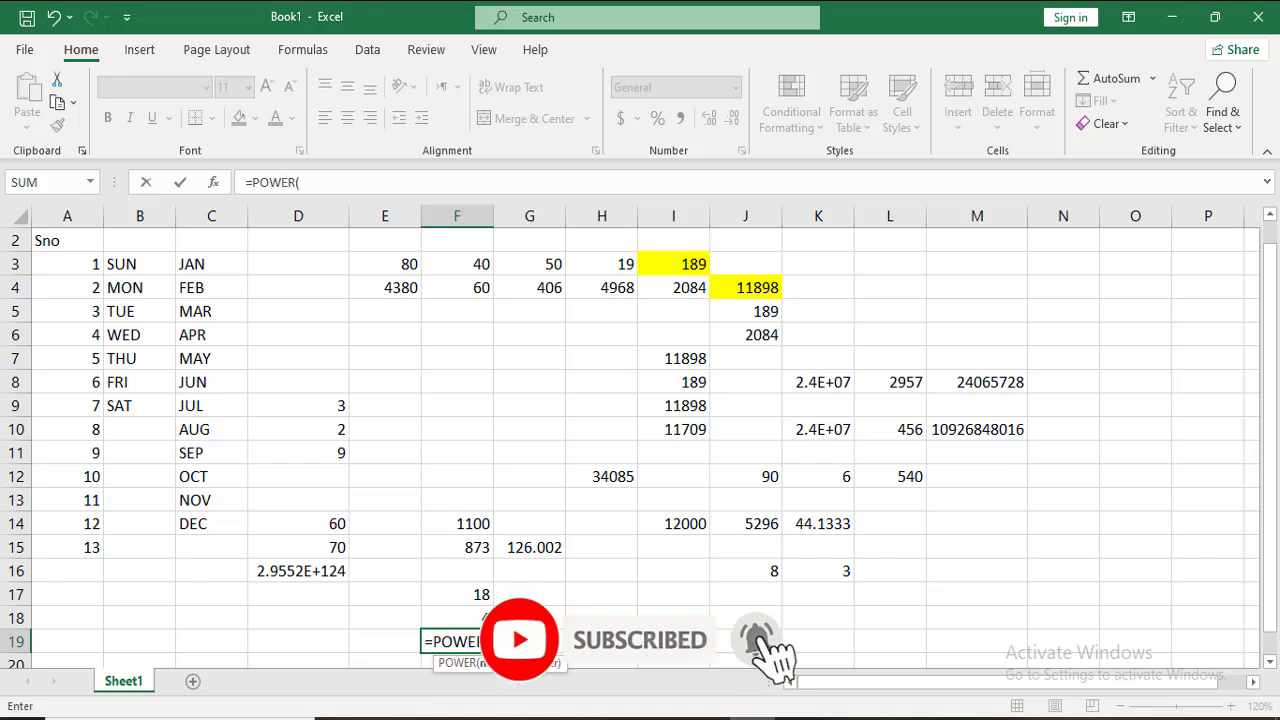
left_click(480, 594)
type(",")
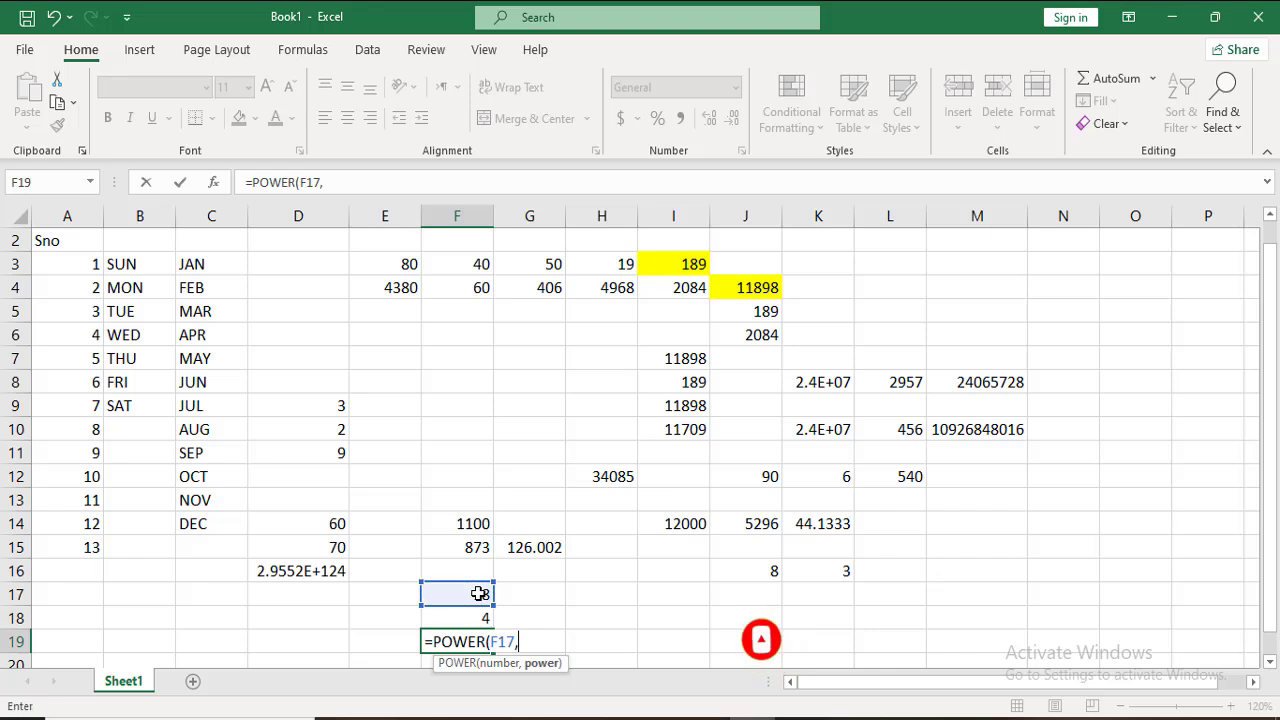
left_click(471, 618)
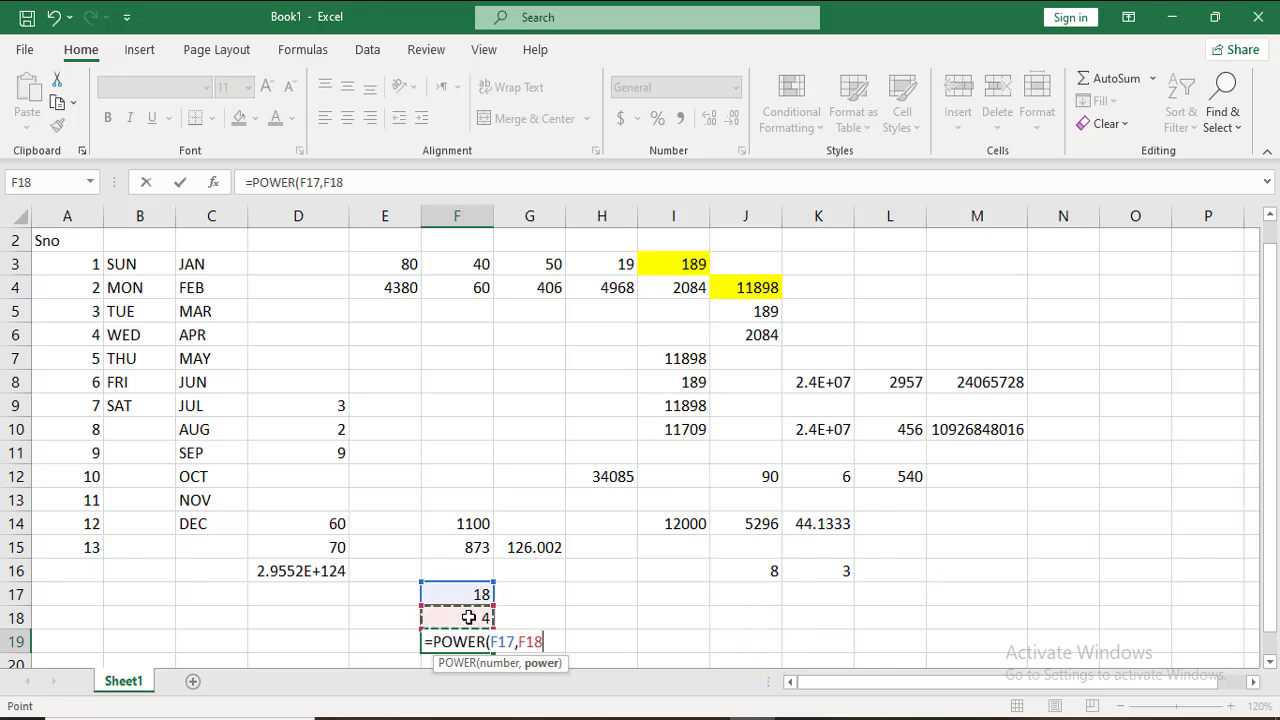
type(")")
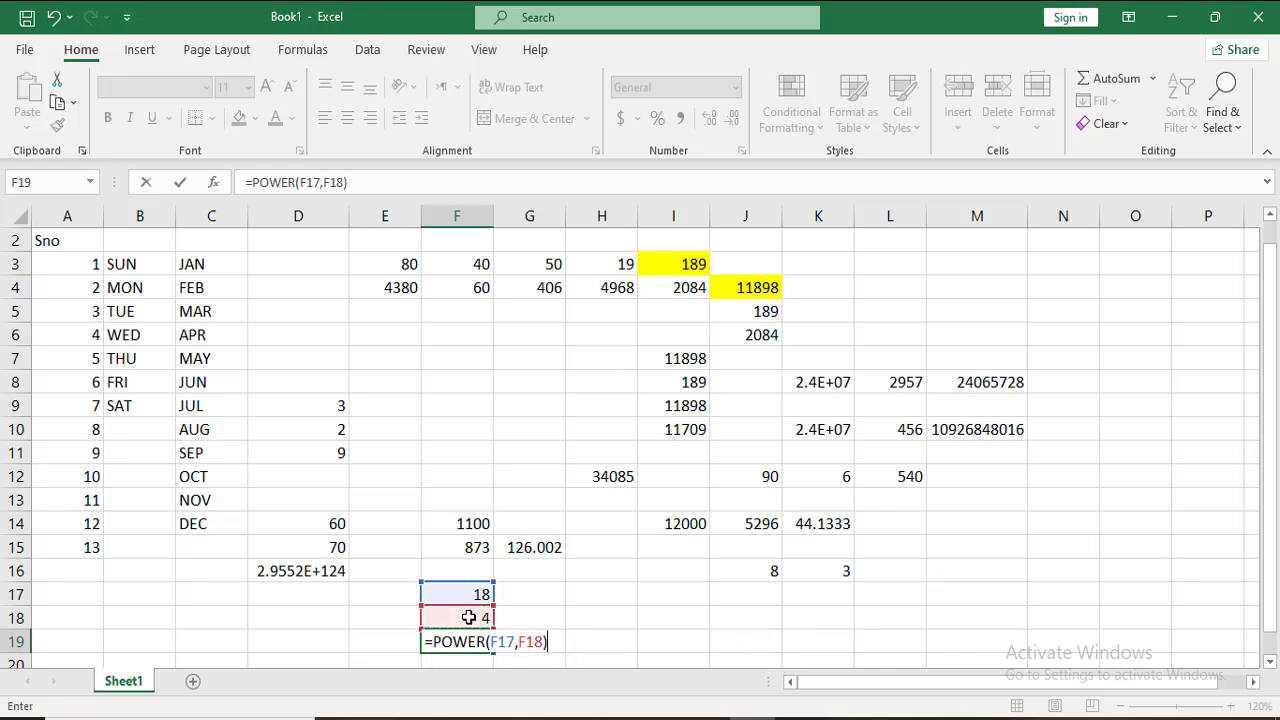
key("Return")
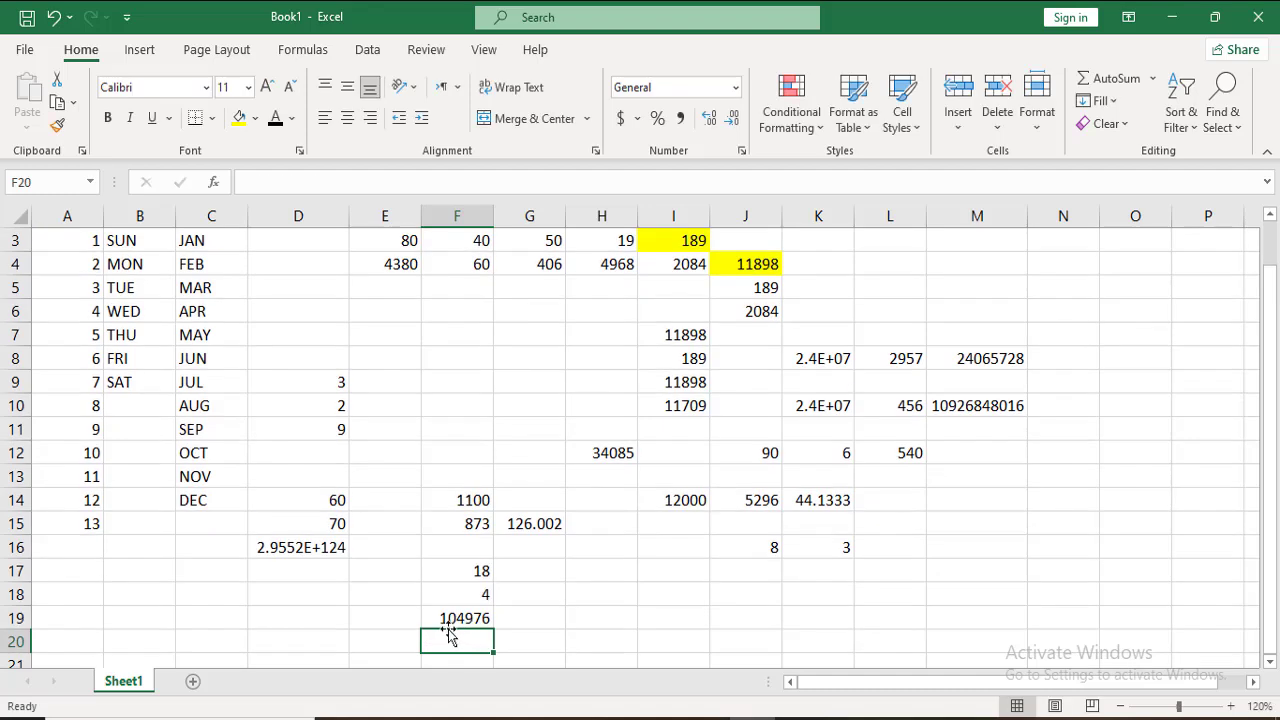